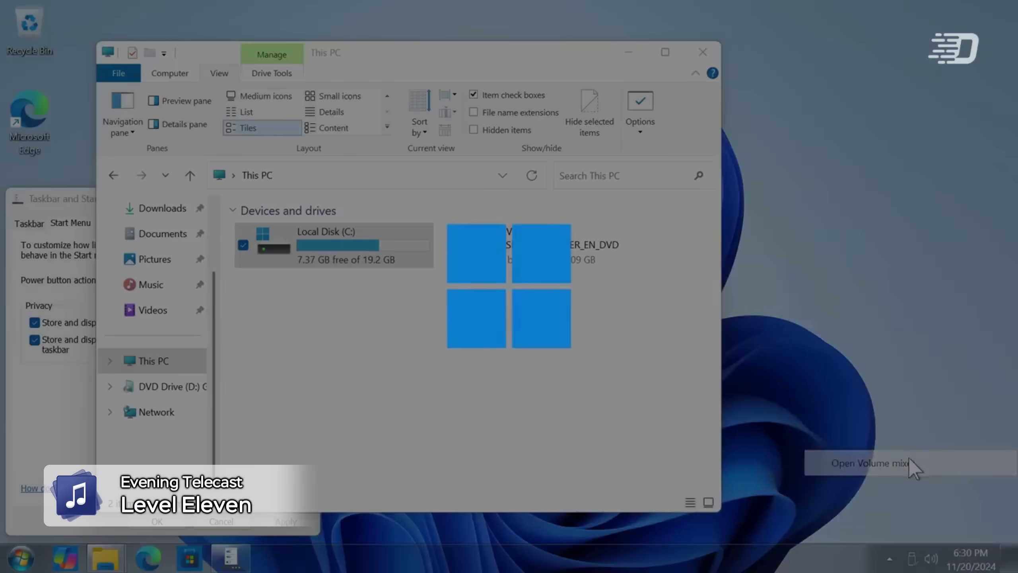
left_click(908, 457)
right_click(931, 560)
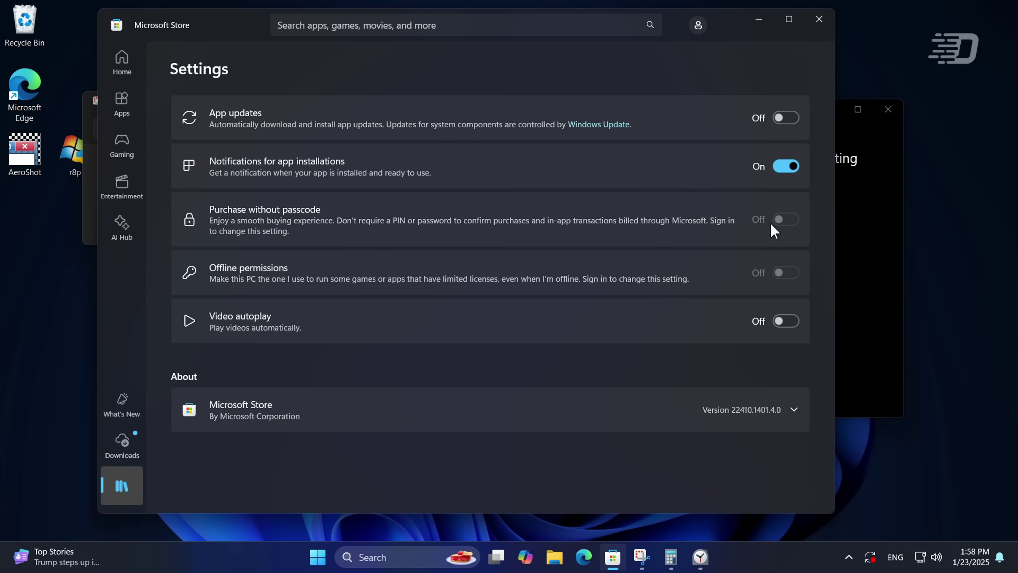
left_click(817, 18)
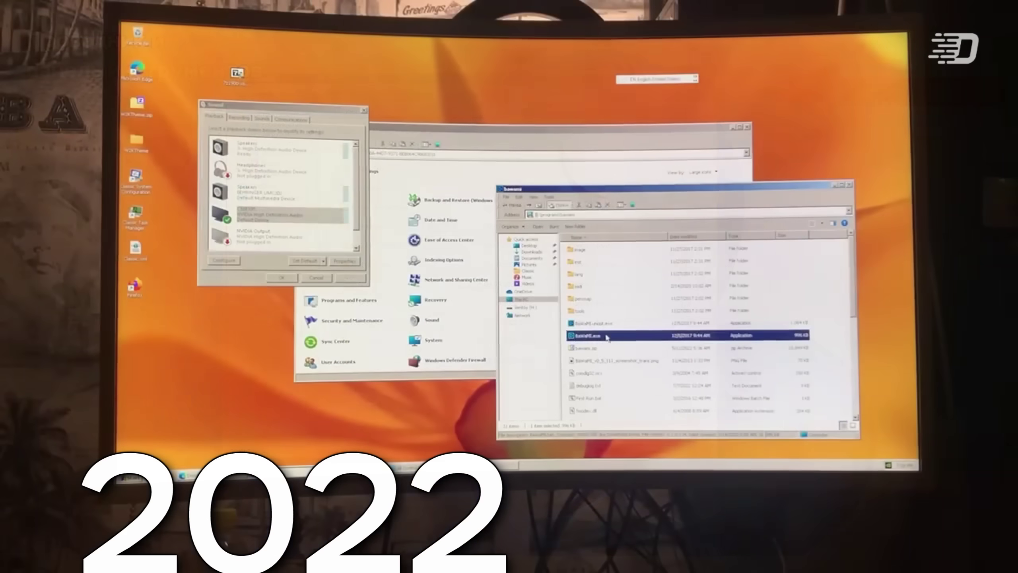
left_click(646, 374)
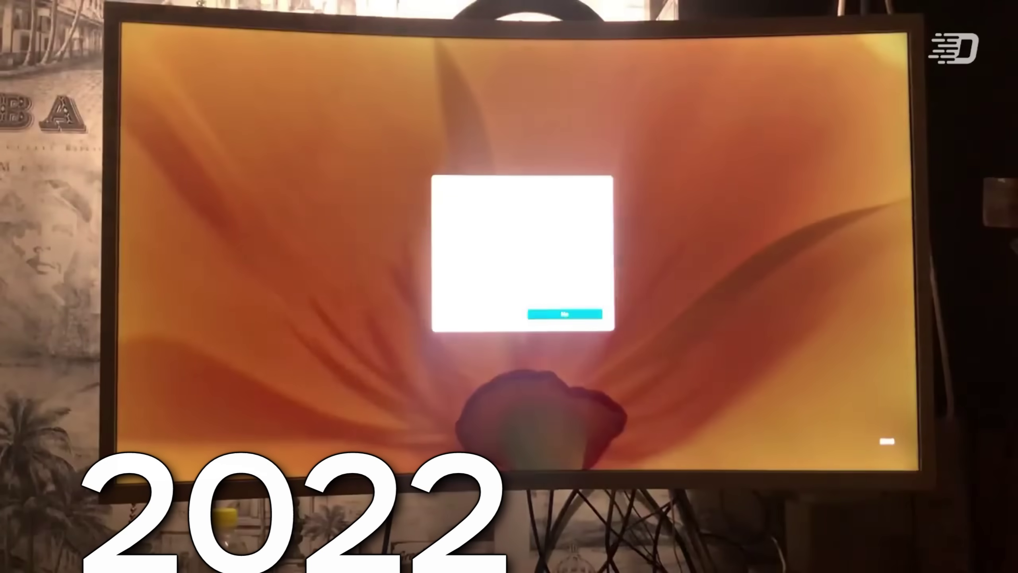
left_click(561, 311)
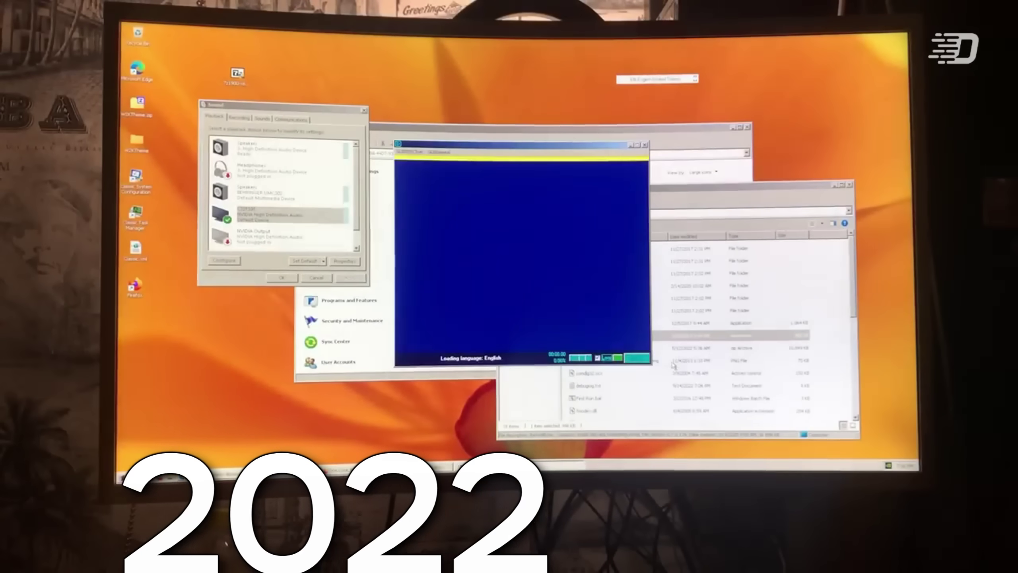
left_click(257, 119)
left_click(219, 116)
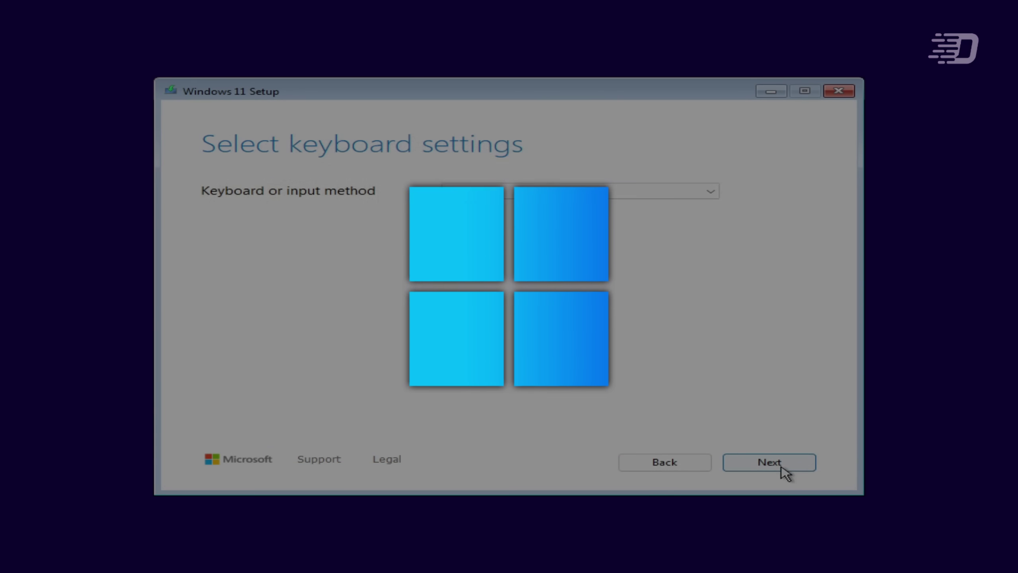
- Accept the keyboard settings in Windows 11 Setup, choose Install Windows 11 with deletion agreed, and continue without a product key
left_click(781, 467)
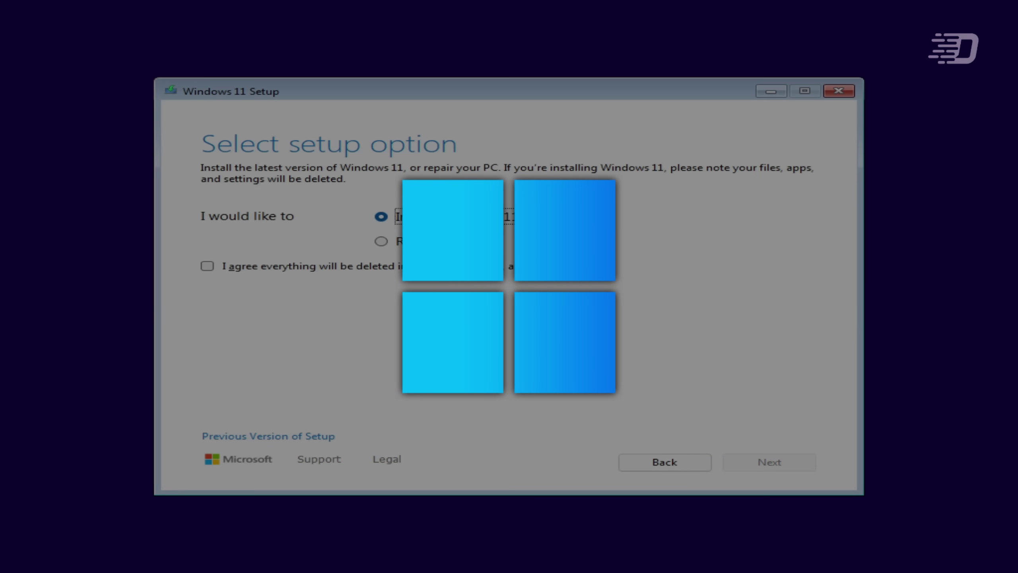
key("alt+a")
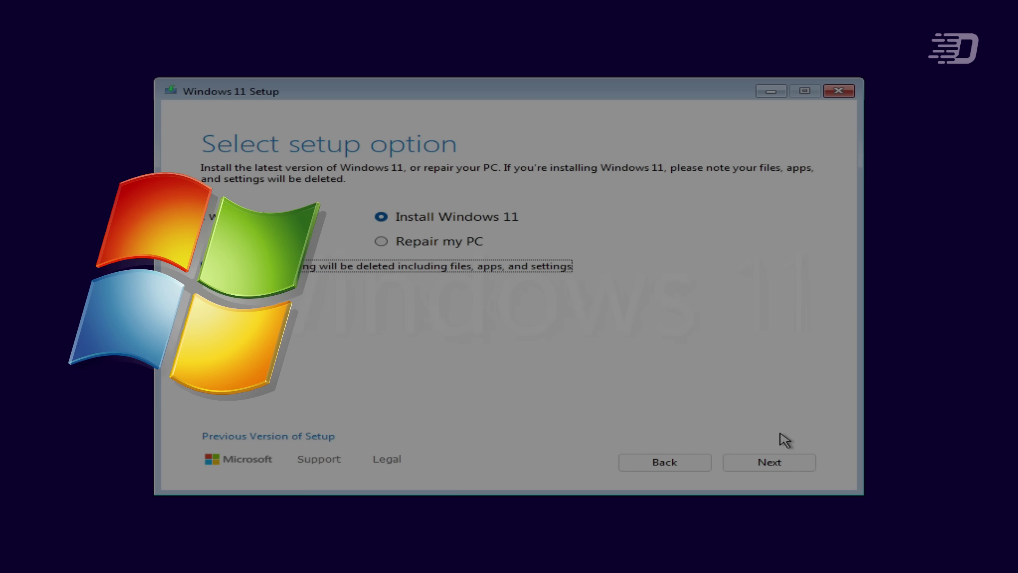
left_click(773, 463)
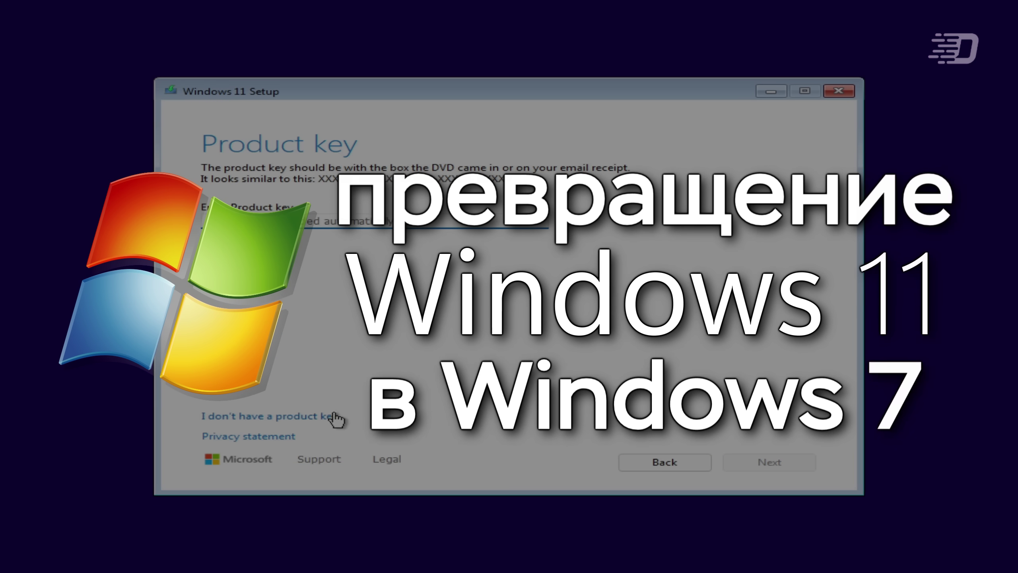
left_click(335, 416)
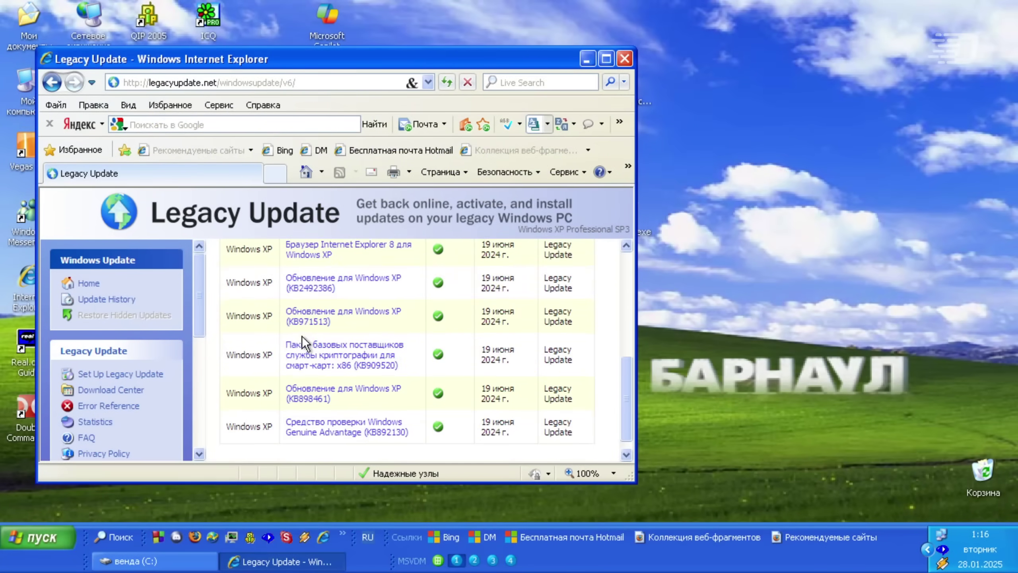
scroll(303, 336, "up", 3)
scroll(306, 343, "up", 1)
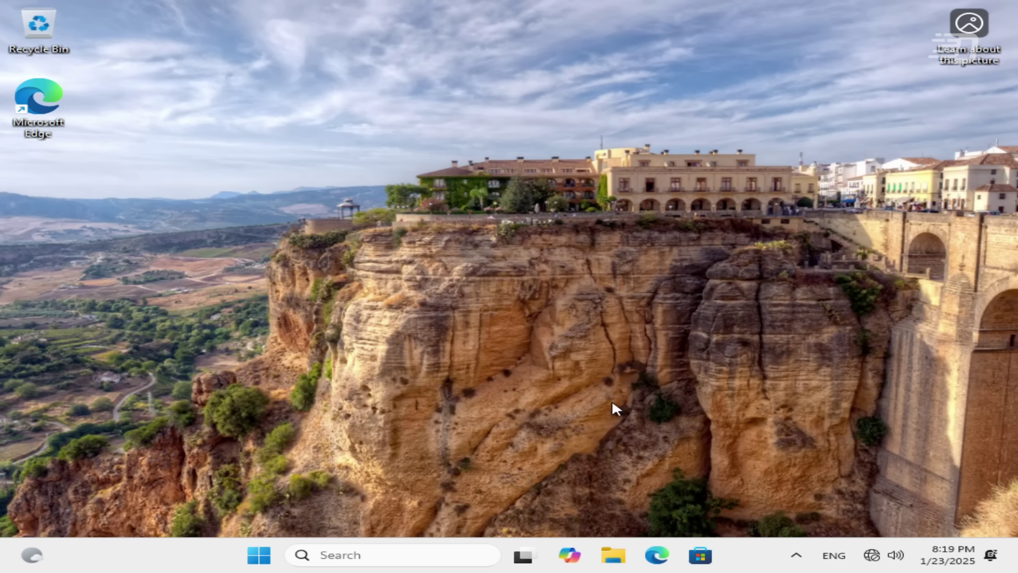
key("super")
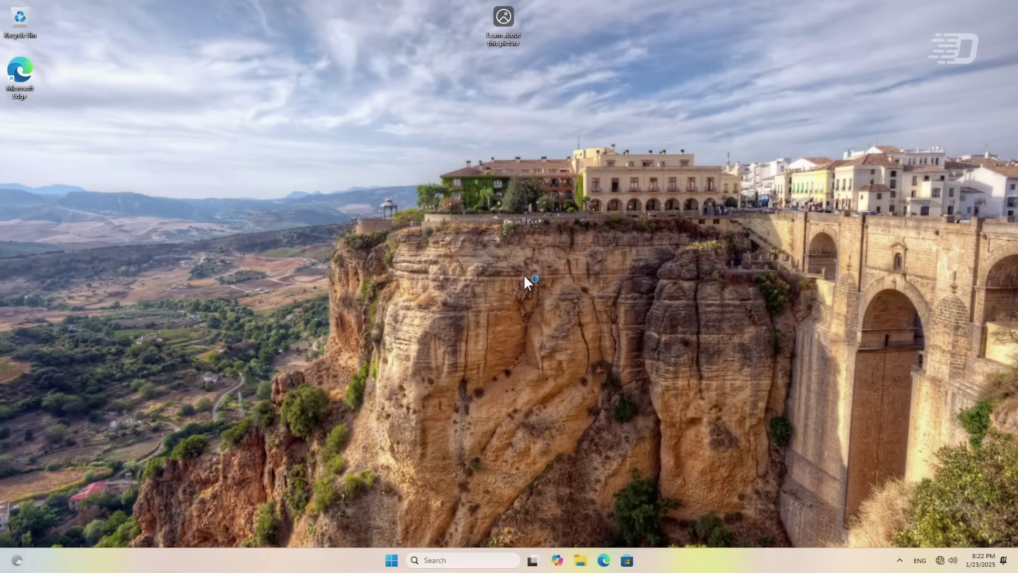
- Check the display scale and resolution in the system settings, and close Settings
key("super+i")
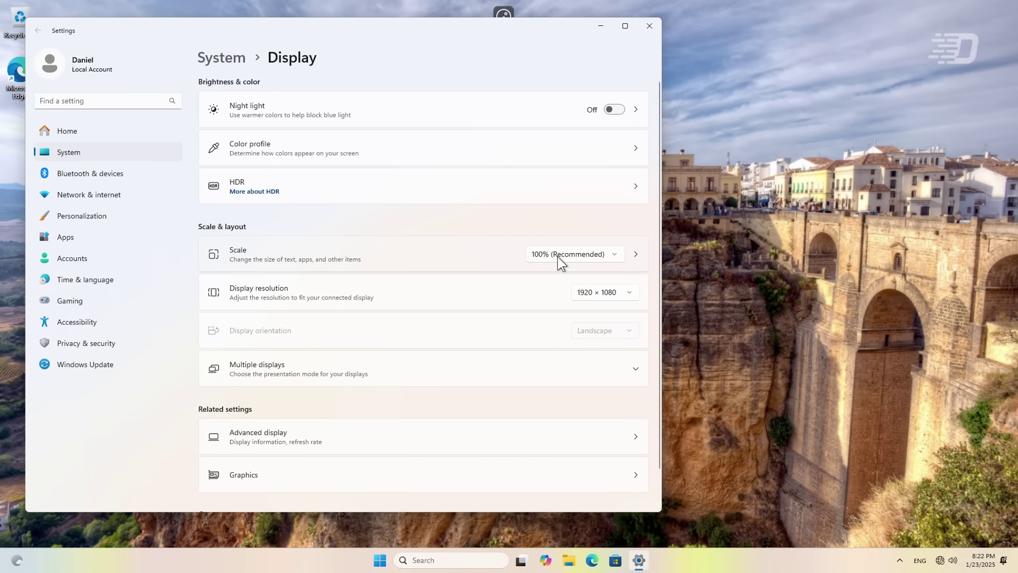
left_click(649, 26)
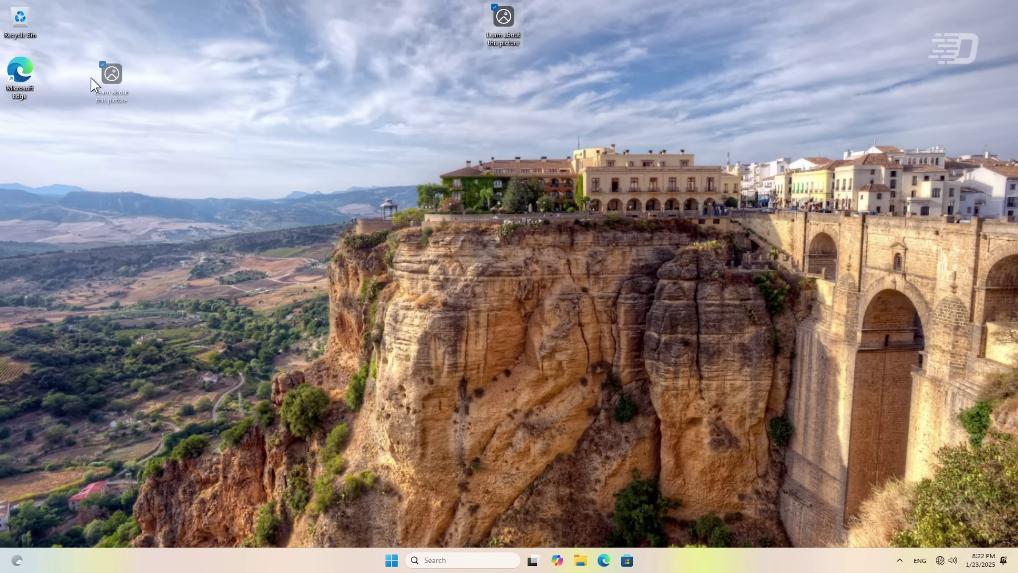
- Open the desktop background options in the personalization settings
right_click(221, 130)
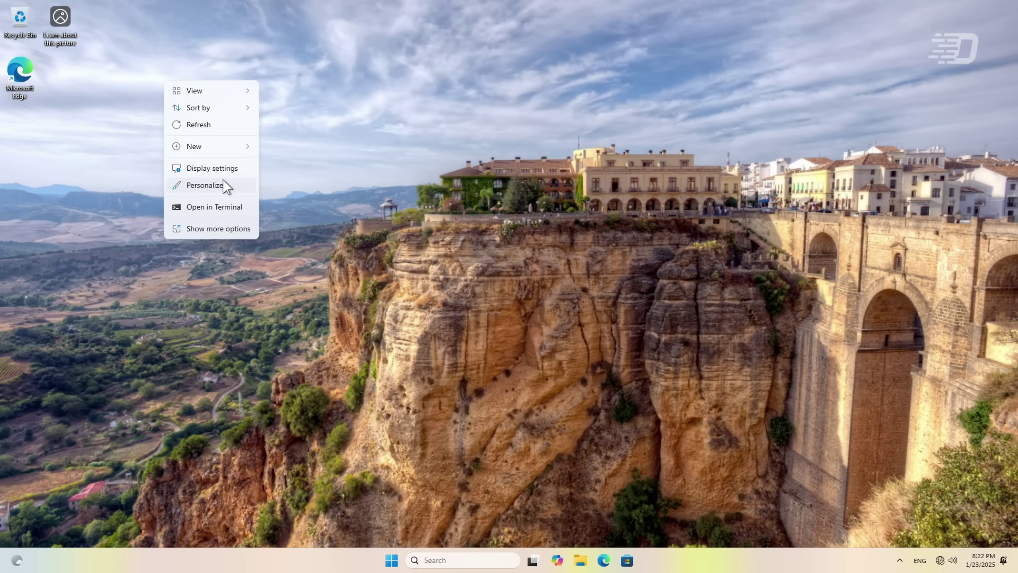
left_click(204, 185)
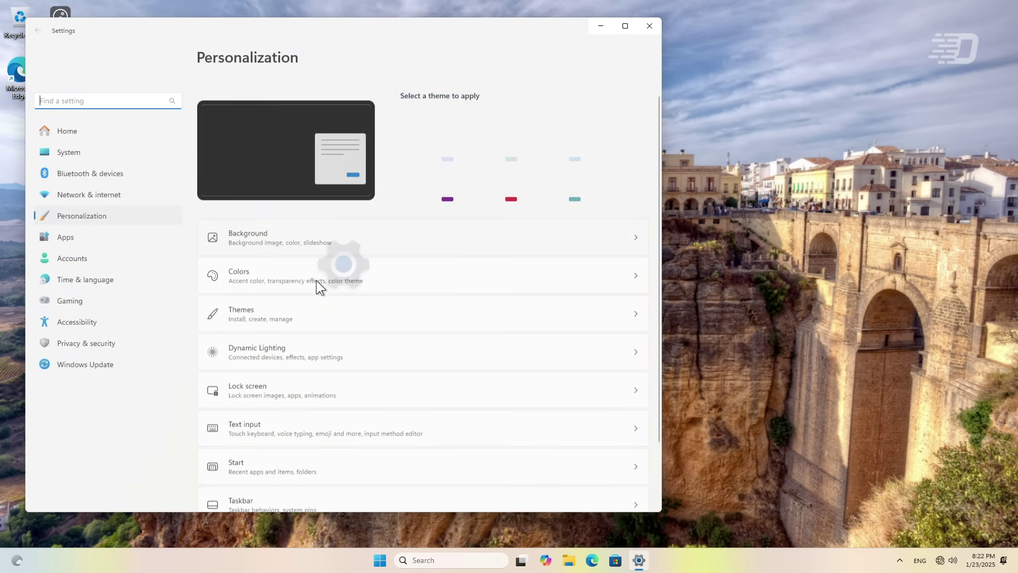
left_click(306, 229)
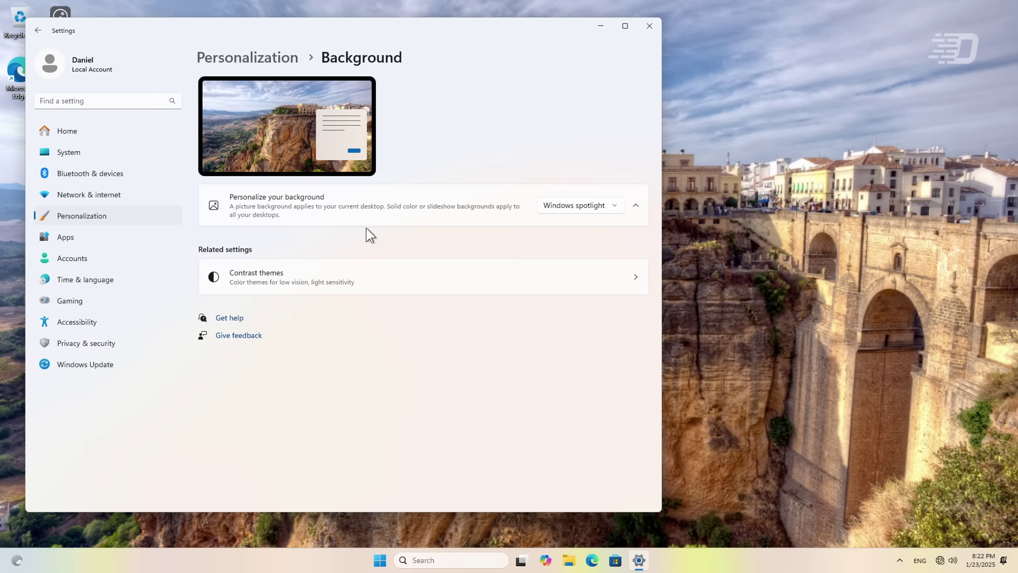
left_click(550, 154)
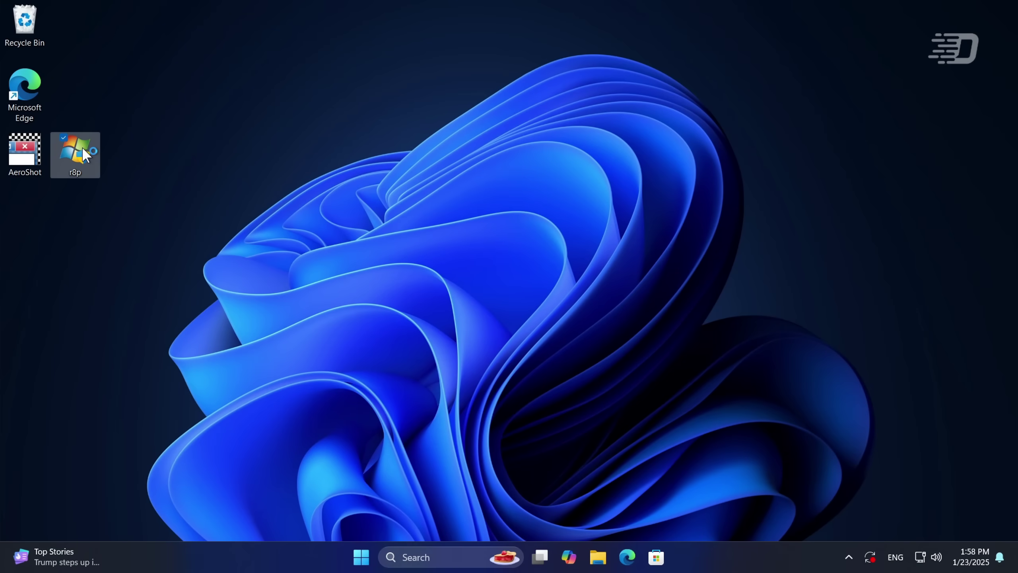
- Launch the r8p installer from the desktop, allow it to make changes, and proceed past the Revert8Plus welcome page
double_click(83, 149)
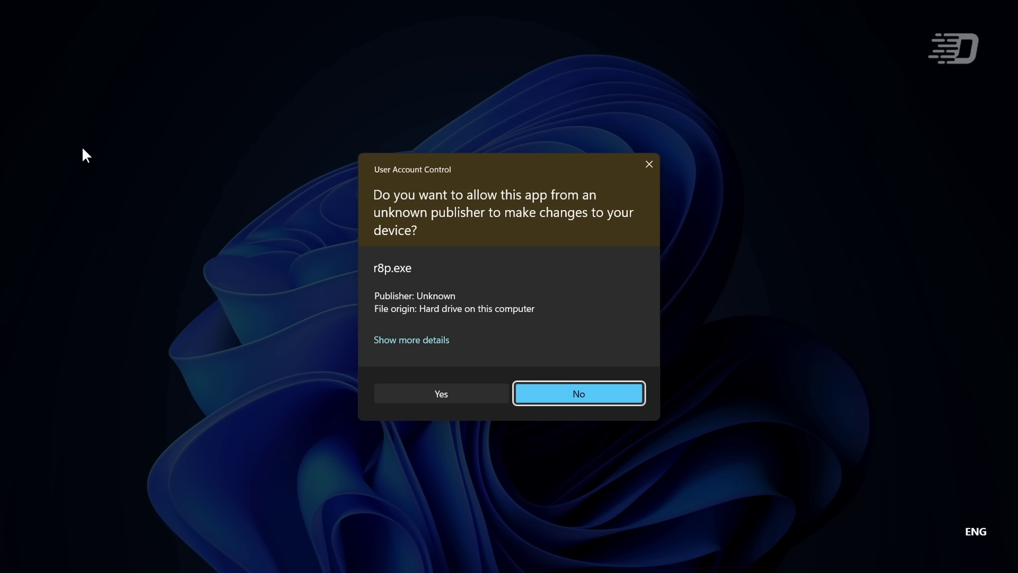
left_click(443, 400)
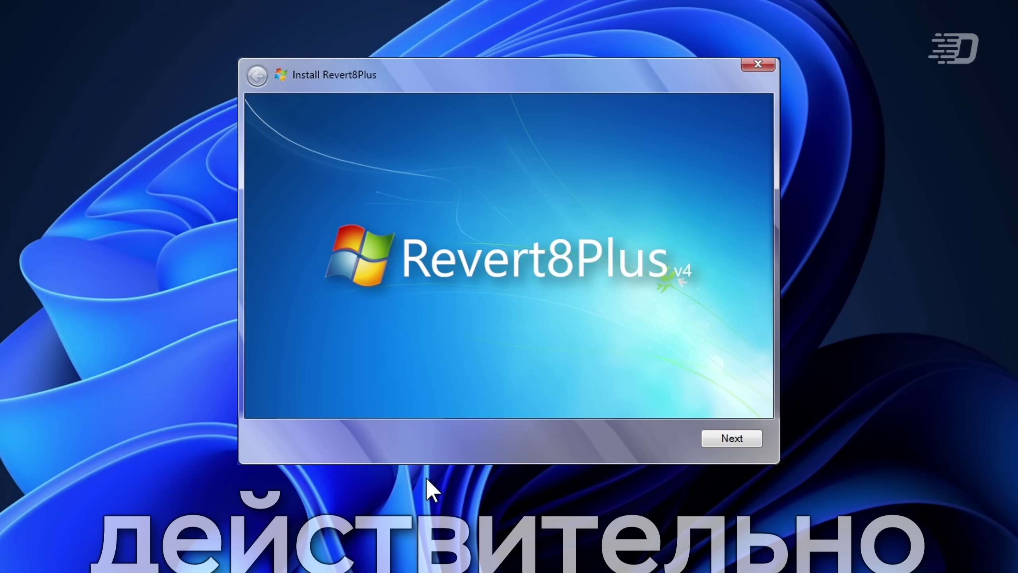
left_click(755, 440)
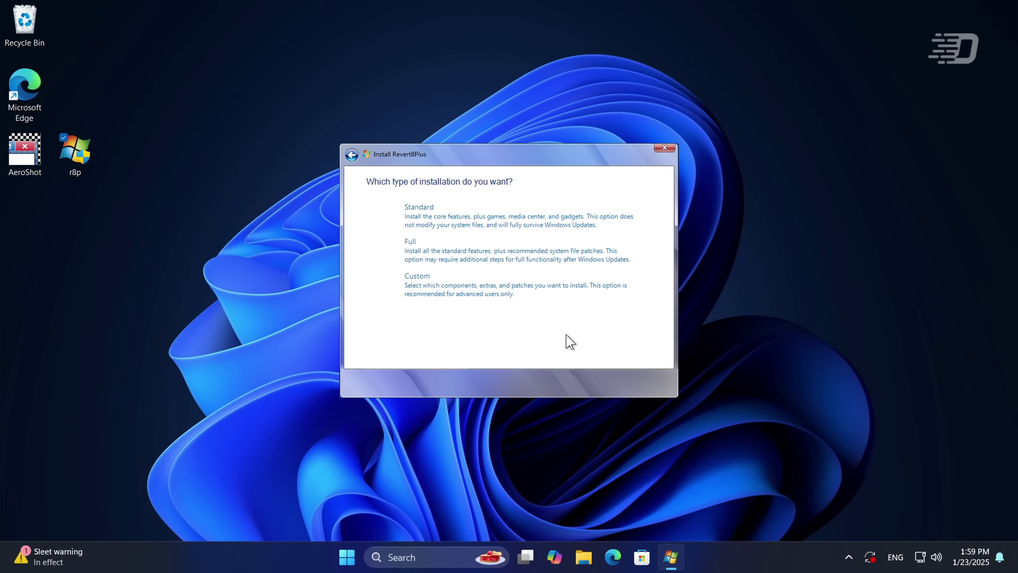
- Open Windows Update in Settings and look through its advanced options
key("super")
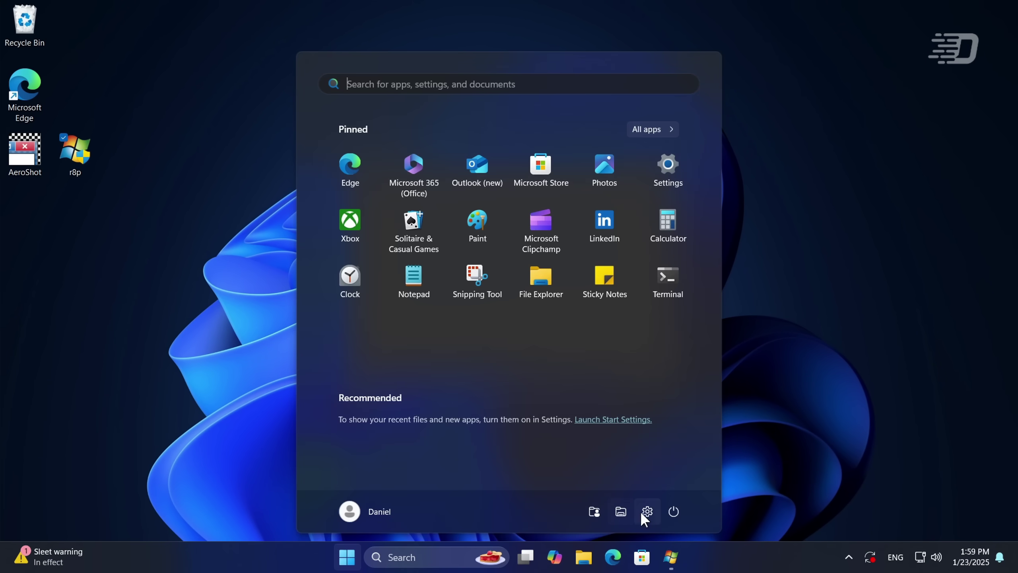
left_click(640, 514)
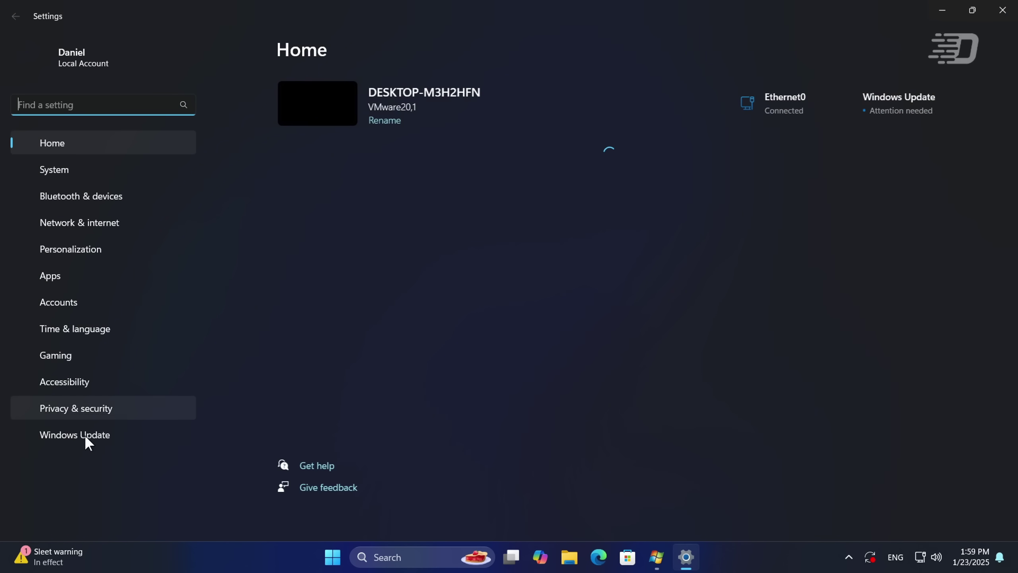
left_click(85, 435)
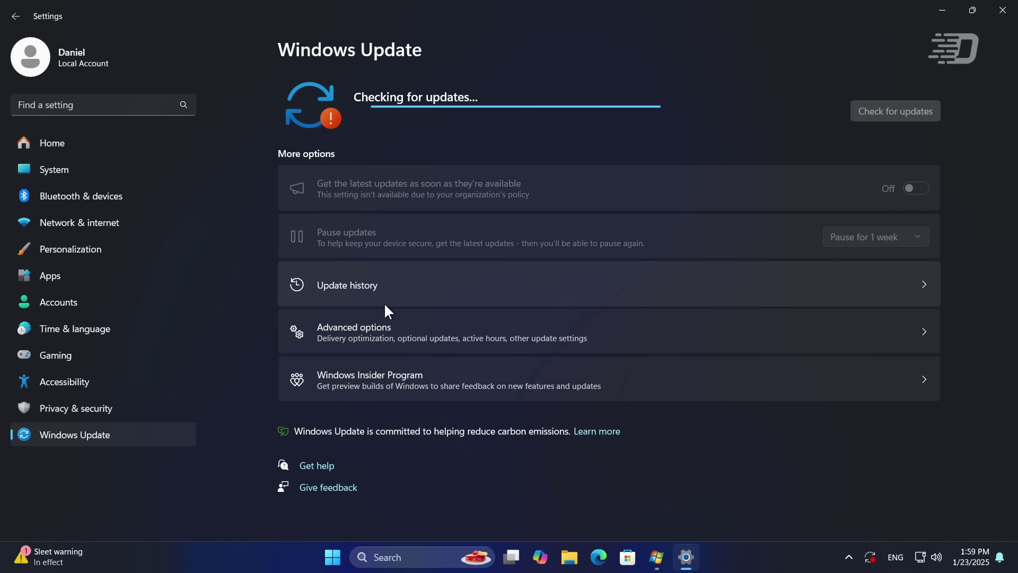
left_click(398, 335)
scroll(398, 330, "down", 1)
scroll(395, 332, "up", 1)
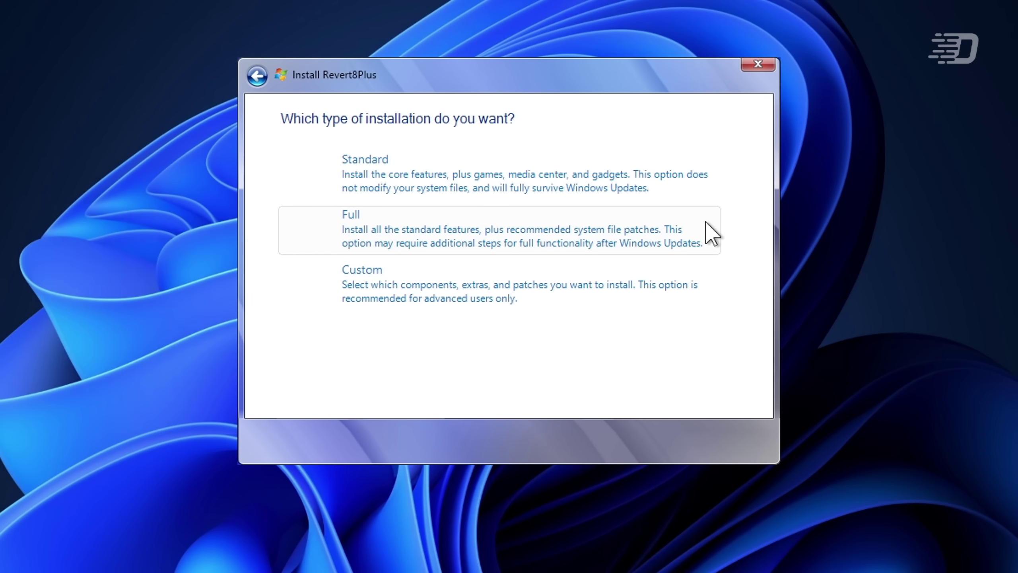
- Run the Full installation type of Revert8Plus and close the installer when it finishes
left_click(712, 235)
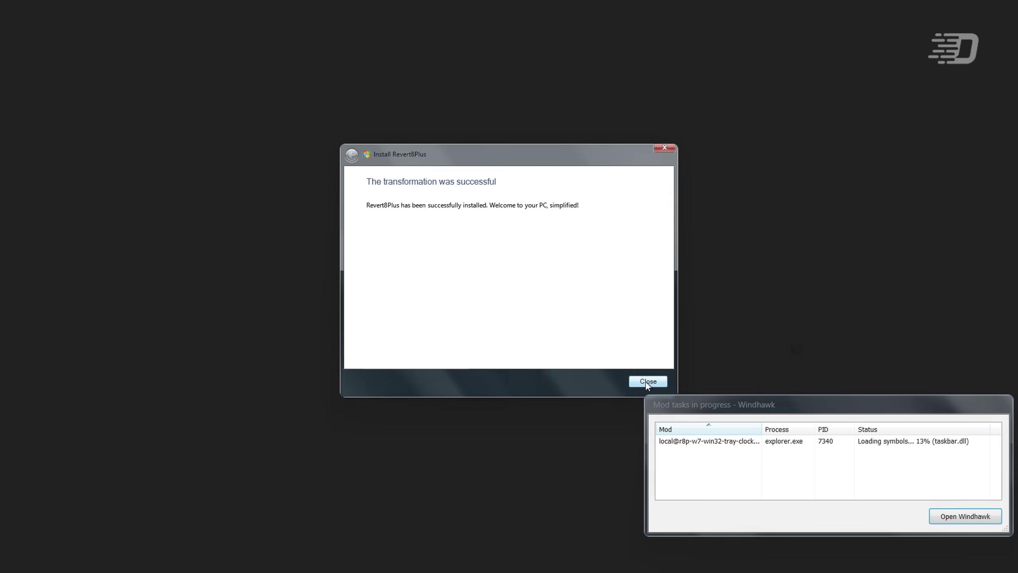
left_click(647, 381)
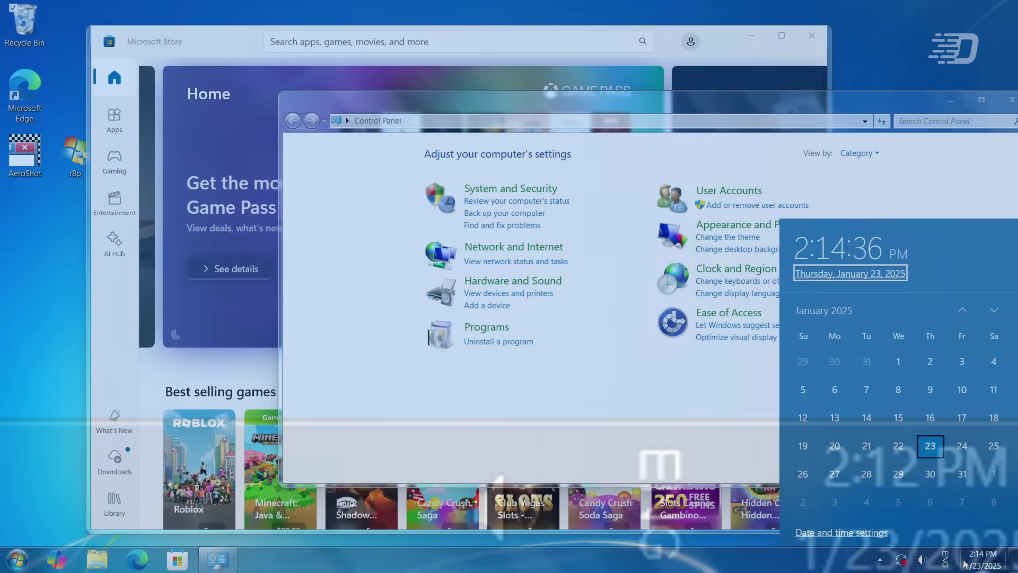
- Inspect the keyboard language list and the calendar flyout of the transformed taskbar
left_click(951, 564)
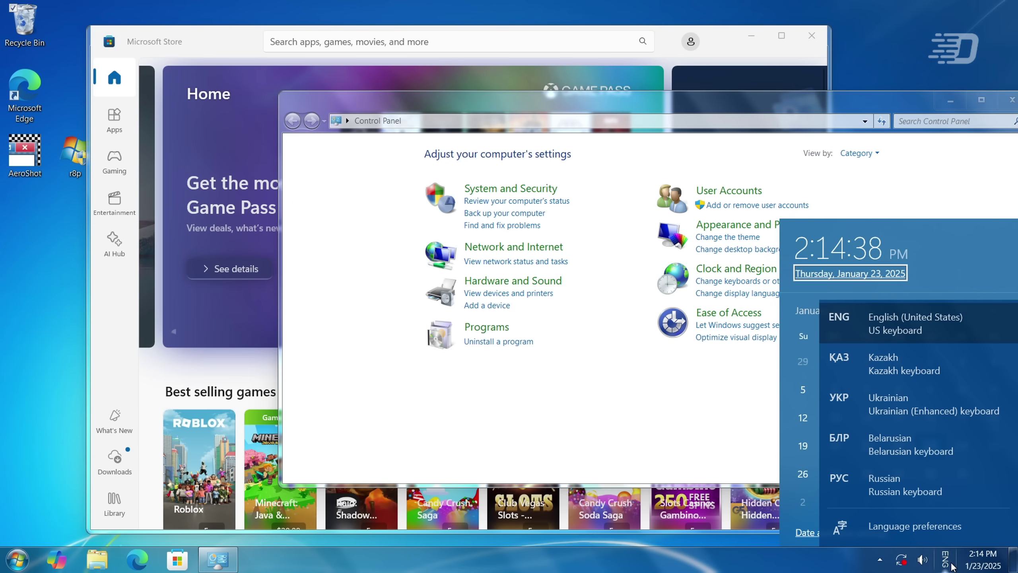
left_click(703, 433)
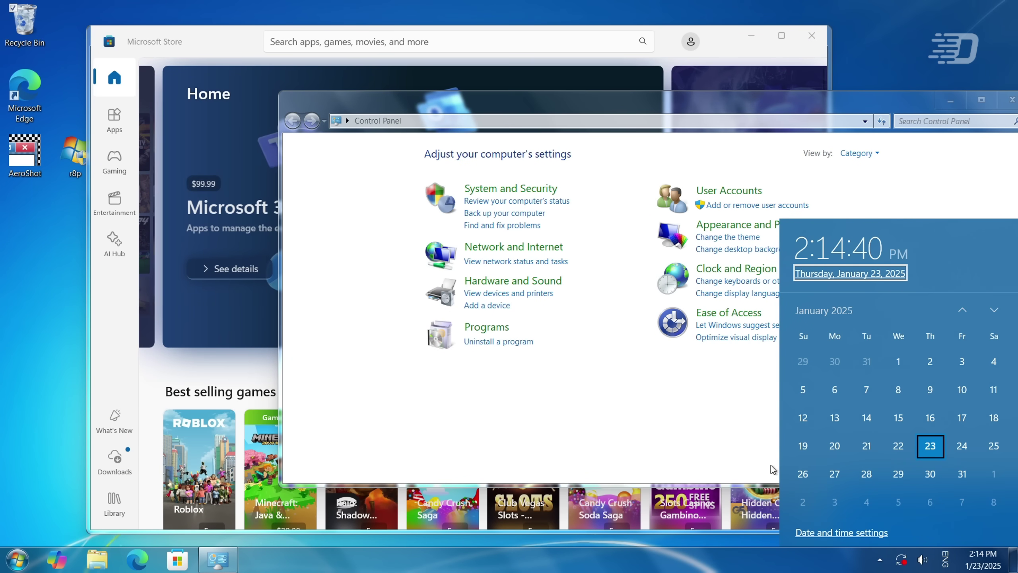
left_click(982, 559)
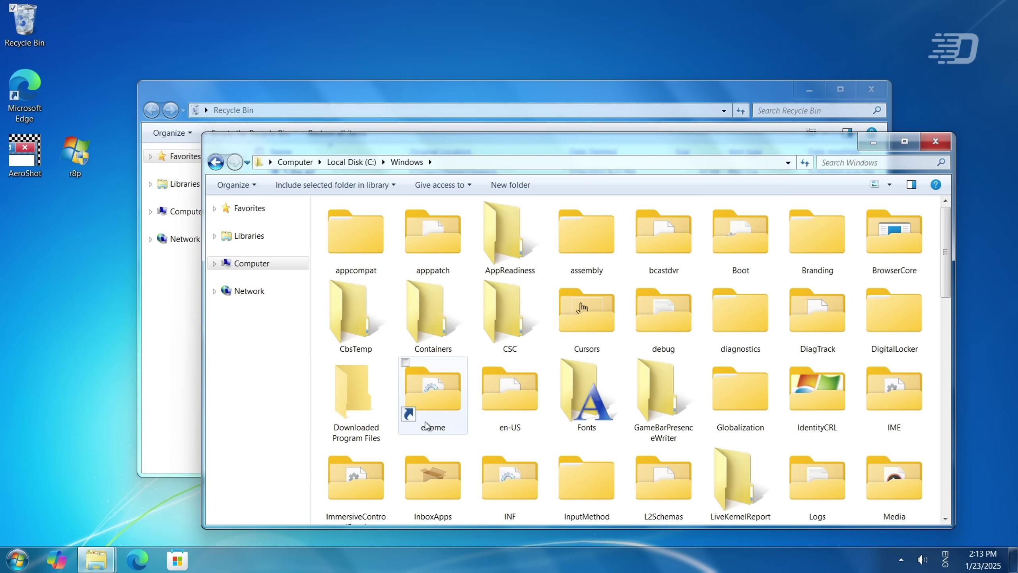
- Look through the Windows folder, move the Control Panel window aside, and bring up Microsoft Store
scroll(582, 307, "down", 3)
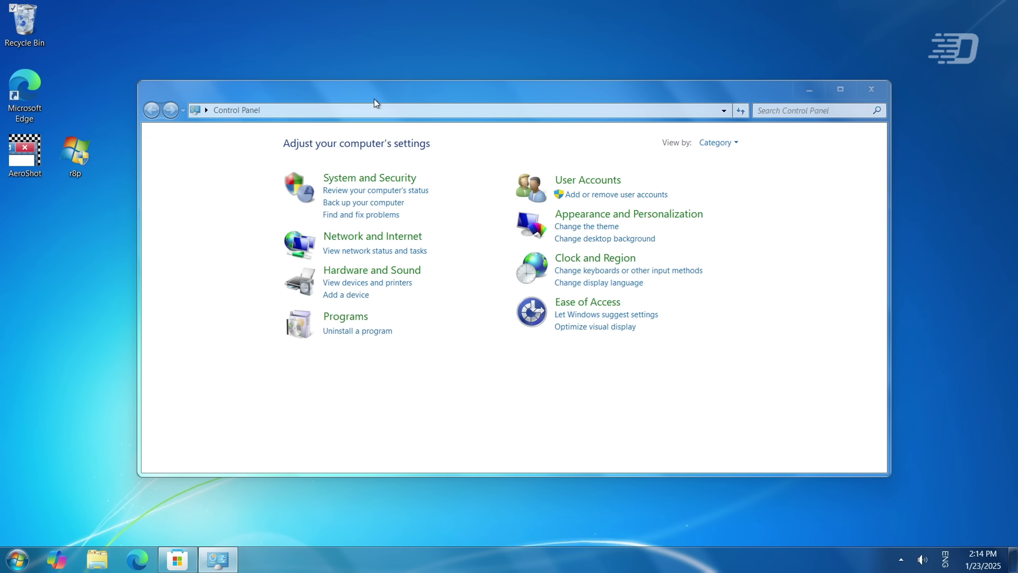
left_click_drag(375, 103, 517, 114)
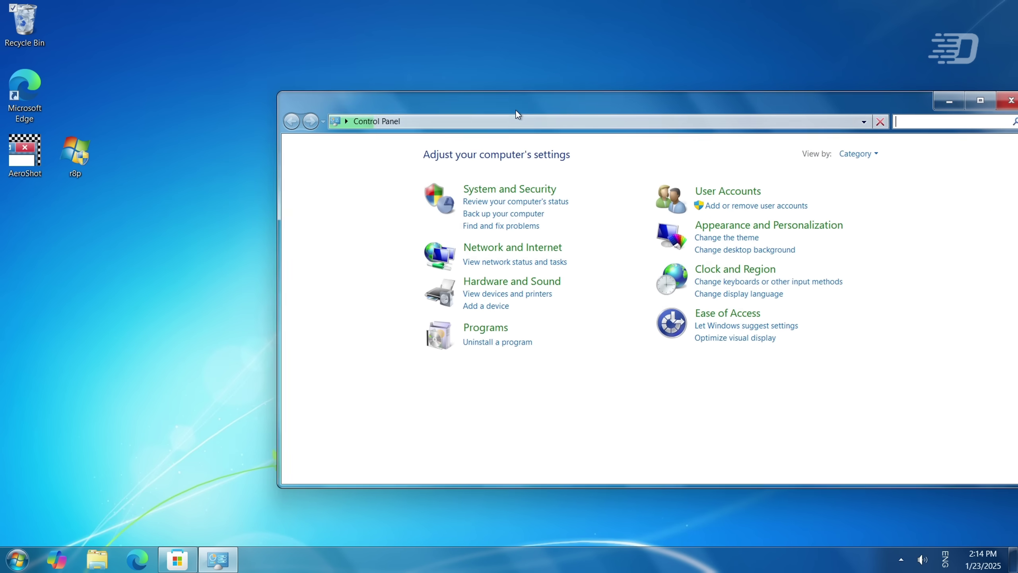
left_click(180, 561)
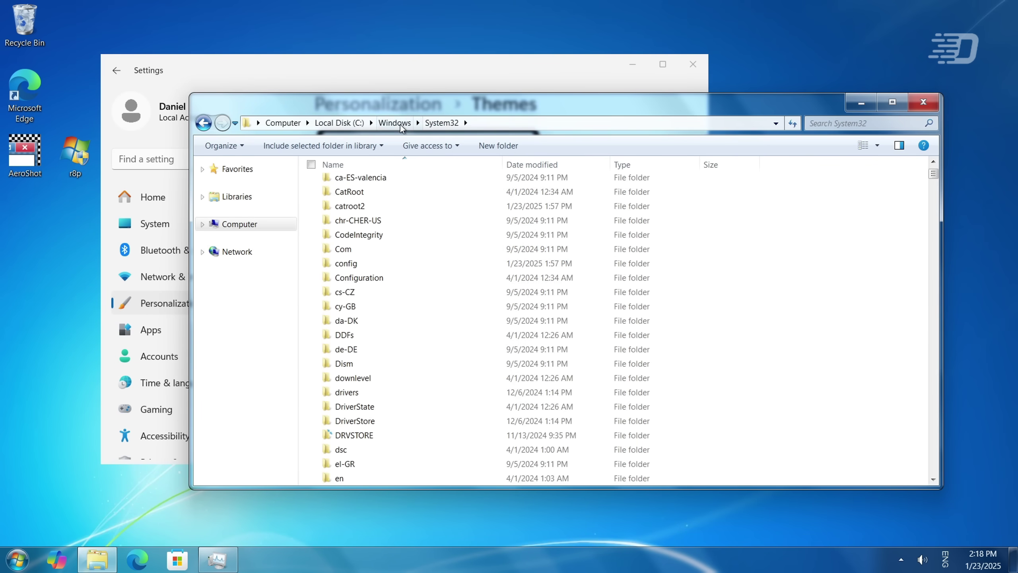
- Go up from System32 to the Windows folder and look through its subfolder icons
key("alt+Up")
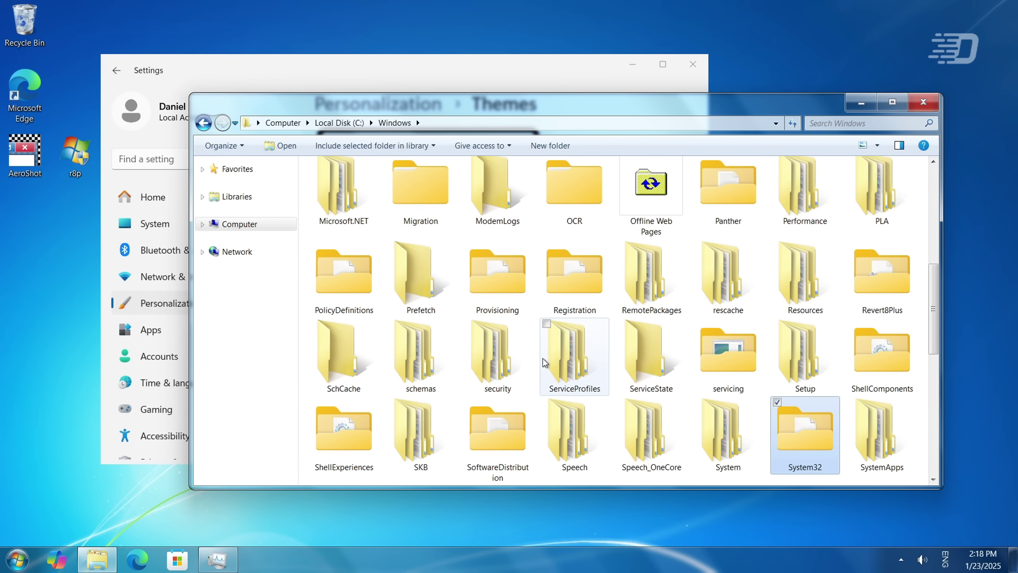
scroll(742, 352, "down", 3)
scroll(785, 301, "up", 5)
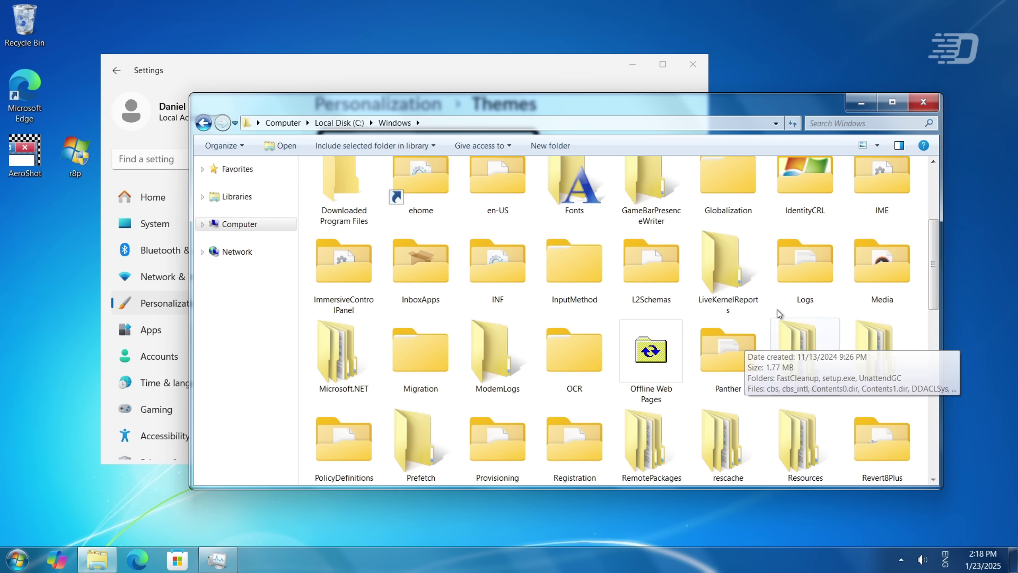
scroll(786, 250, "down", 3)
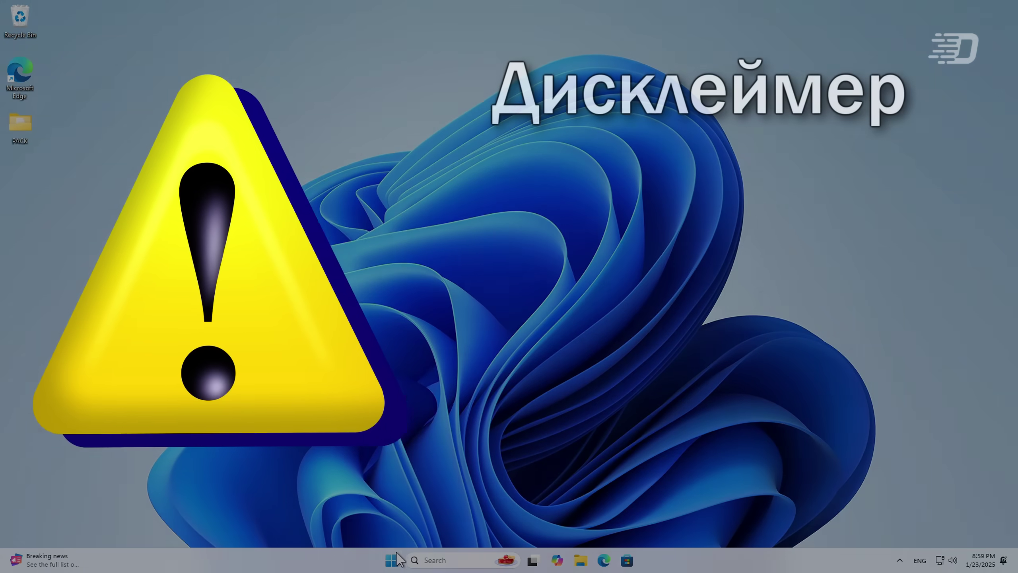
- Apply the Windows (dark) theme in the Personalization settings and bring up the Colors page
left_click(392, 560)
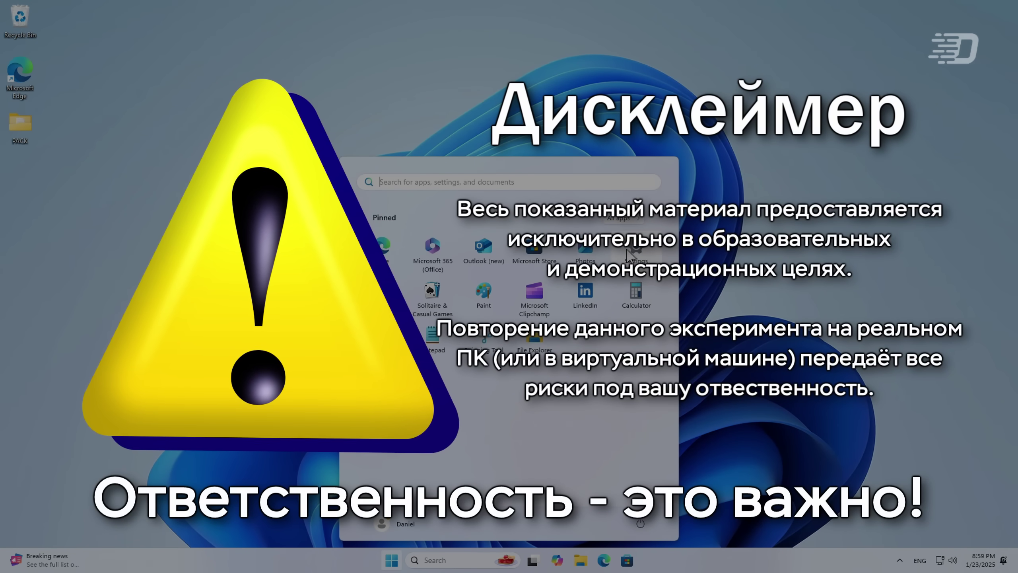
left_click(628, 254)
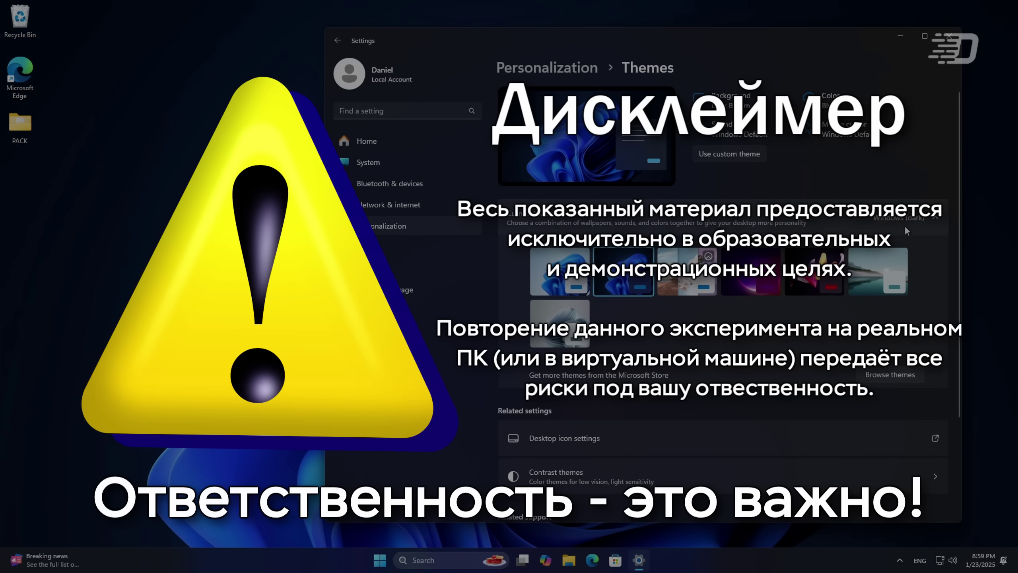
left_click(419, 226)
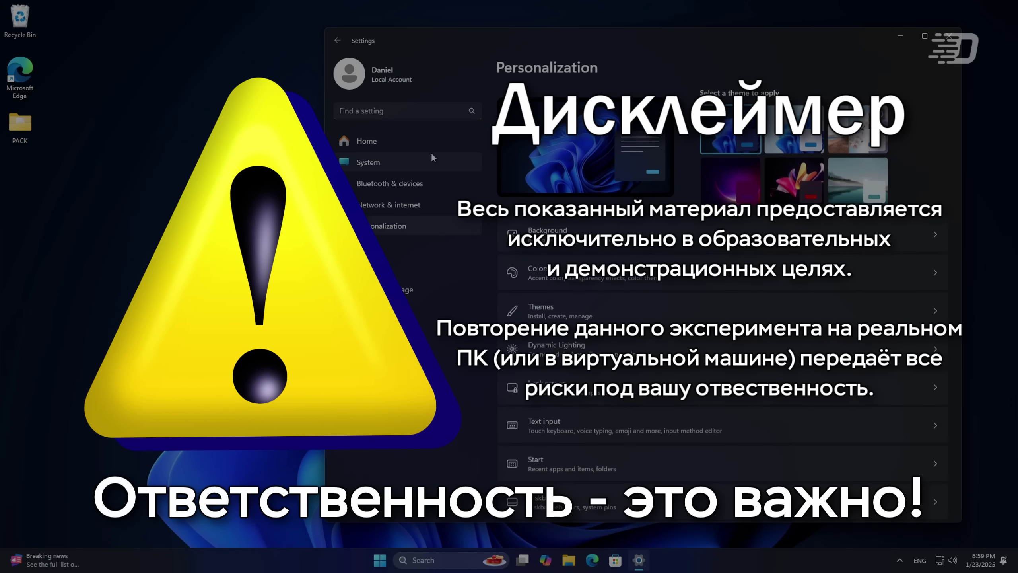
left_click(718, 270)
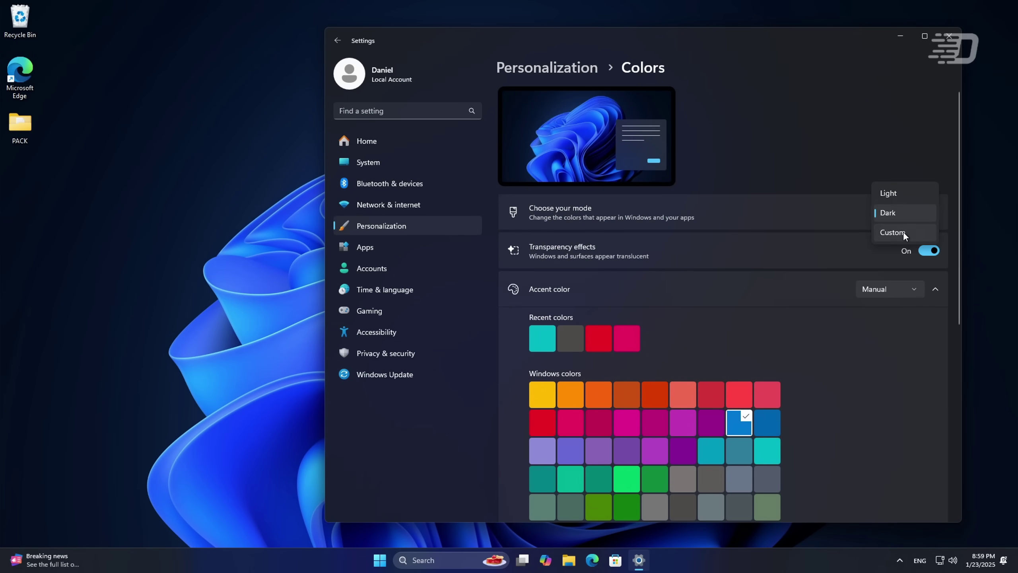
- Switch the color mode to Custom and set the default Windows mode to Dark
left_click(903, 232)
left_click(899, 242)
left_click(901, 229)
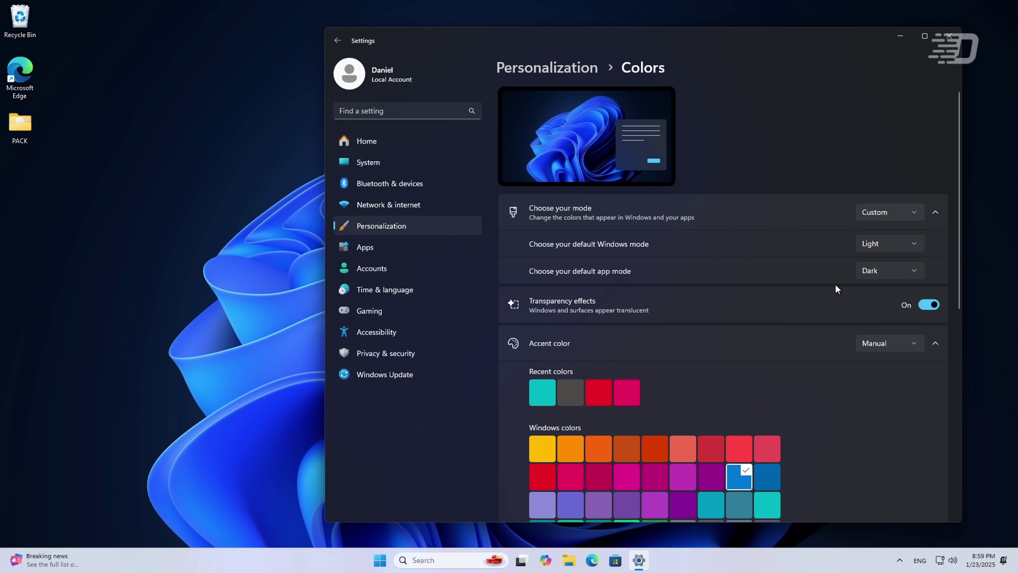
left_click(868, 244)
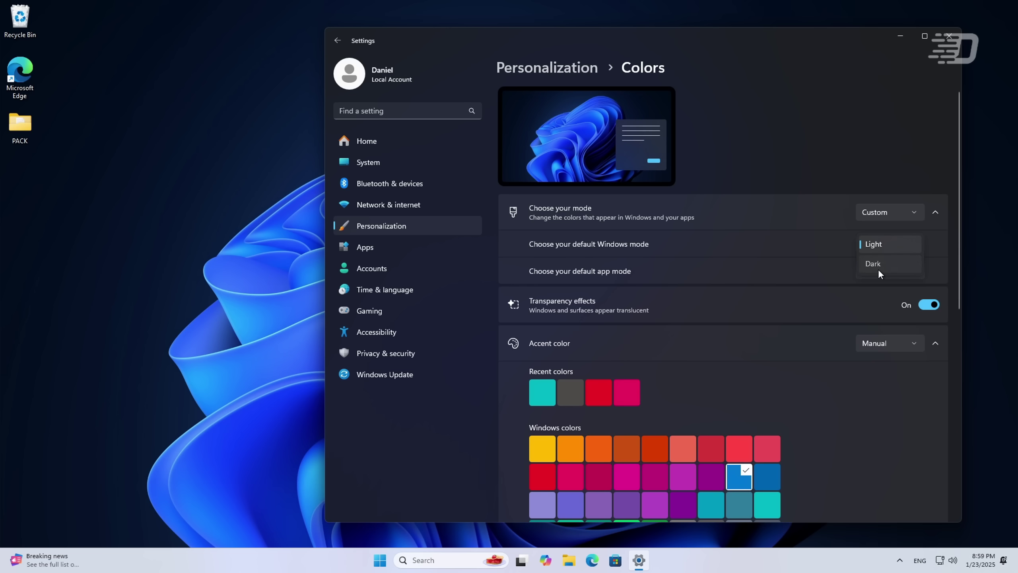
left_click(878, 269)
- Search for optionalfeatures and turn on .NET Framework 3.5 (includes .NET 2.0 and 3.0) in Windows Features
left_click(391, 560)
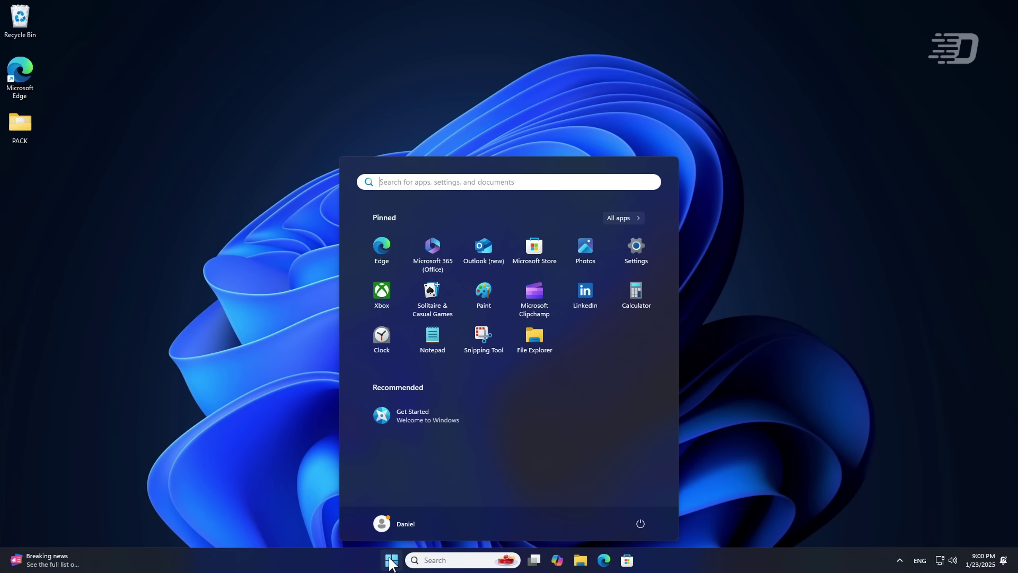
type("optionalfeatures")
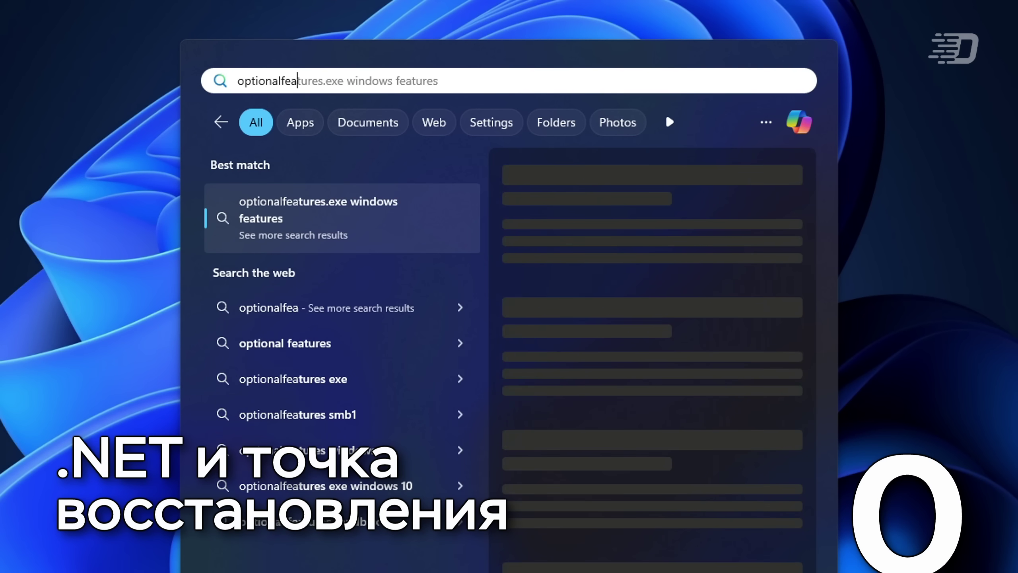
key("Return")
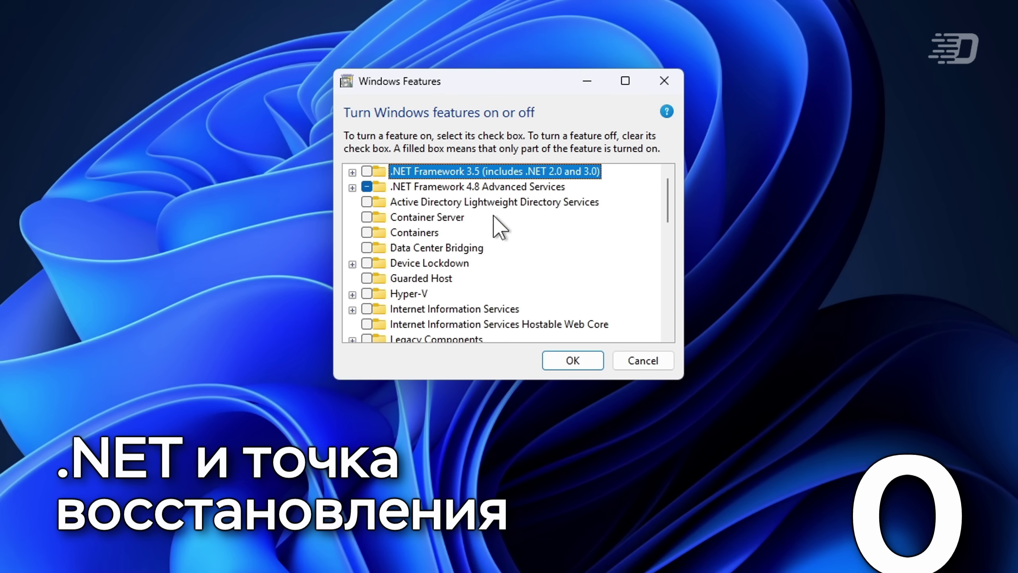
left_click(572, 360)
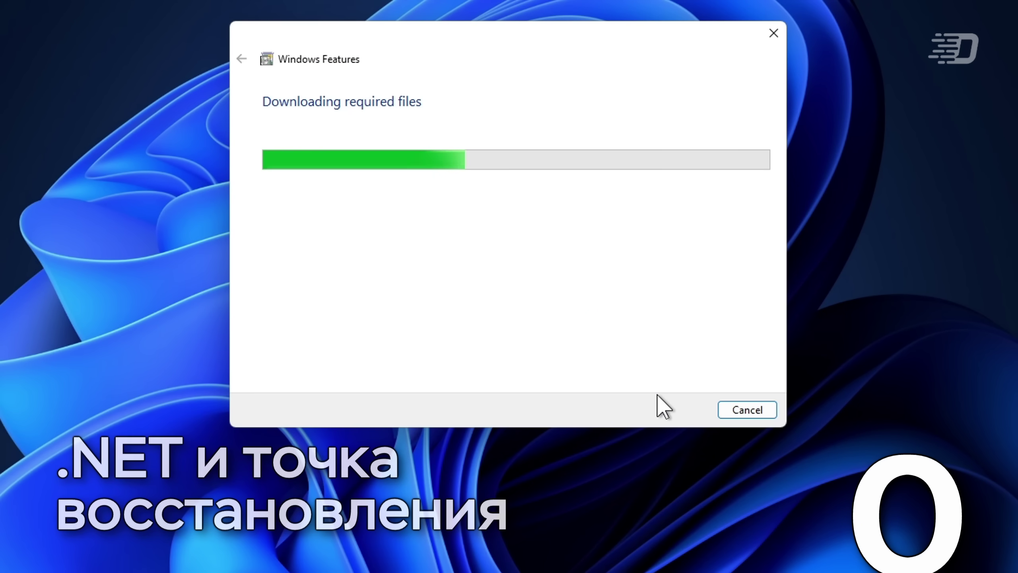
- Turn on system protection for Local Disk (C:) and create a restore point described as 23.01.2025
left_click(358, 68)
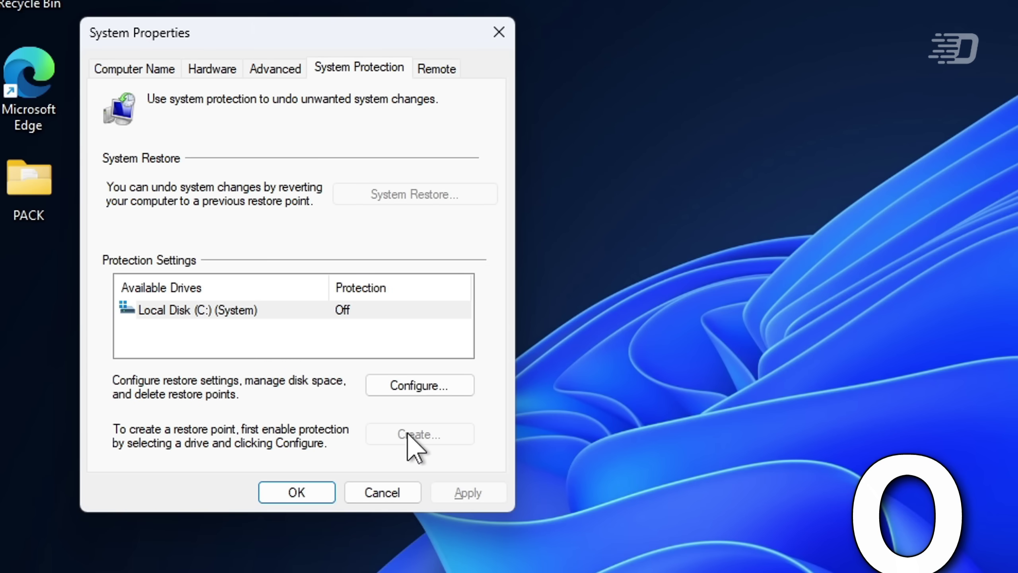
left_click(428, 381)
left_click(241, 183)
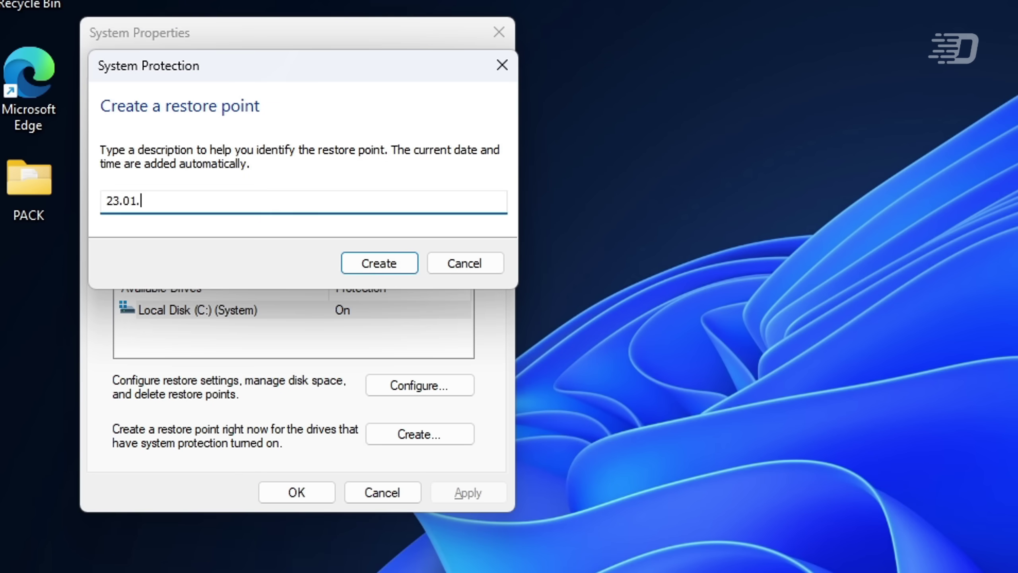
type("2025")
key("Return")
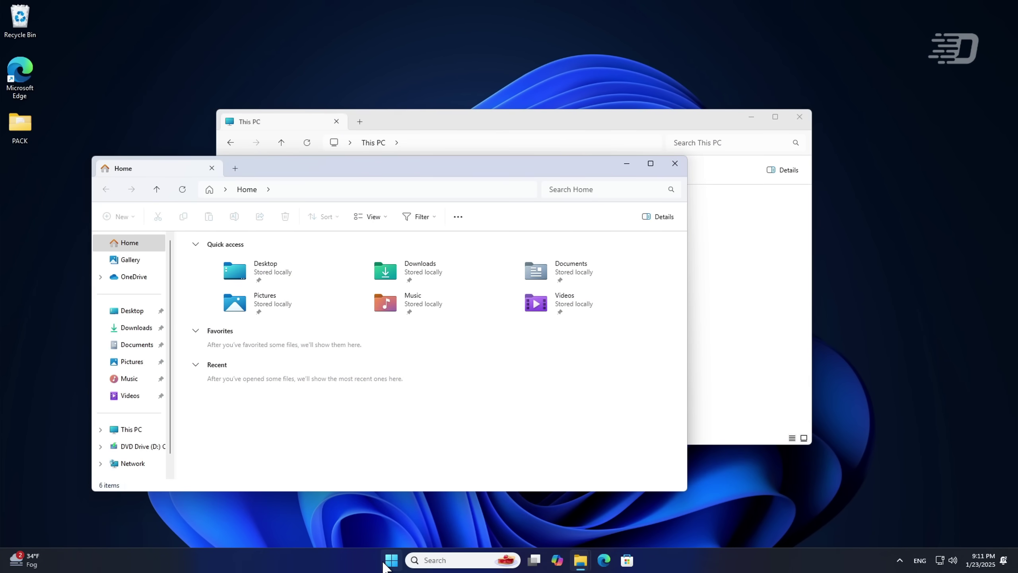
- Turn off Task view and Widgets and hide Search on the taskbar, and close the Settings and This PC windows
left_click(389, 561)
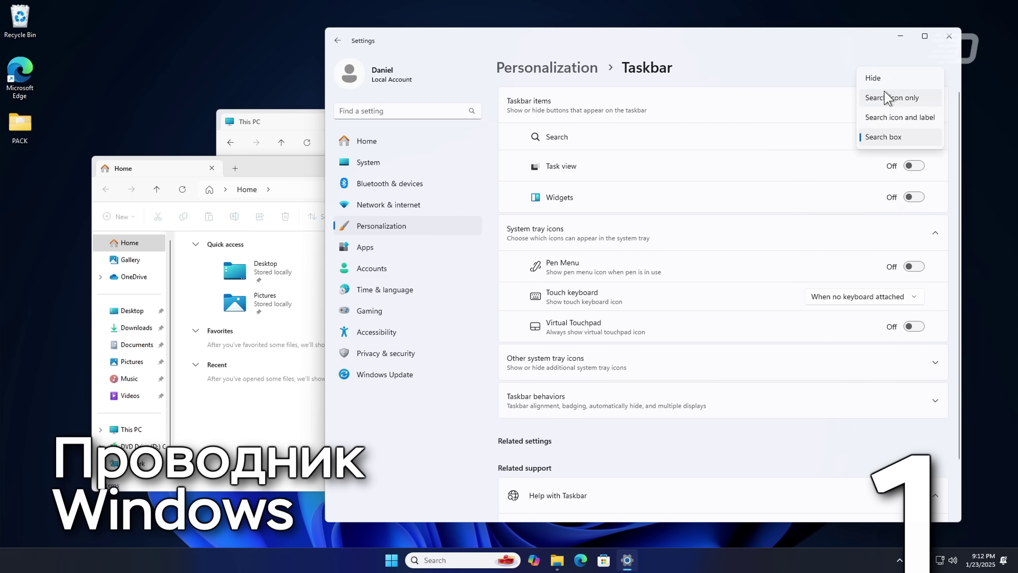
left_click(948, 37)
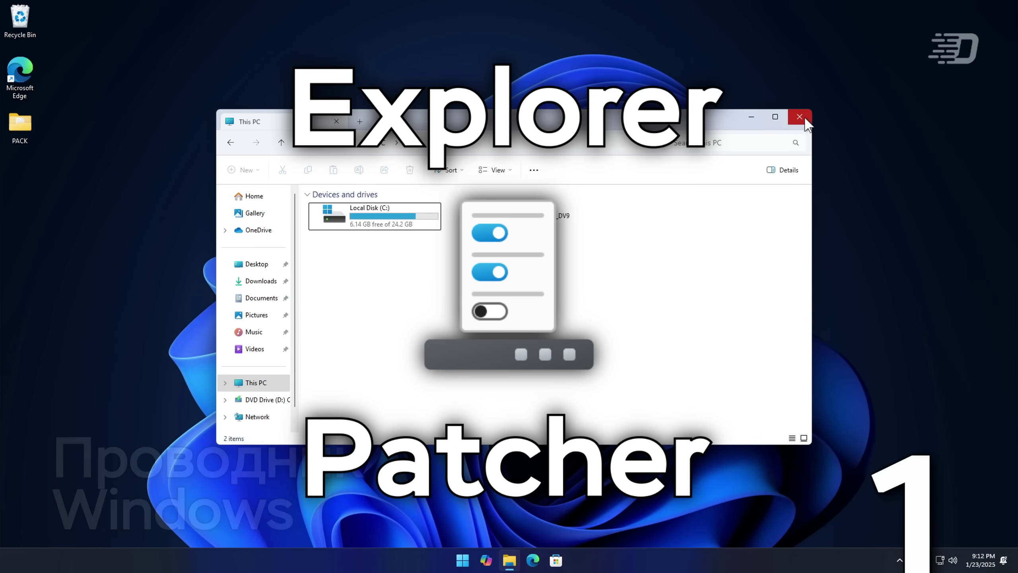
left_click(799, 117)
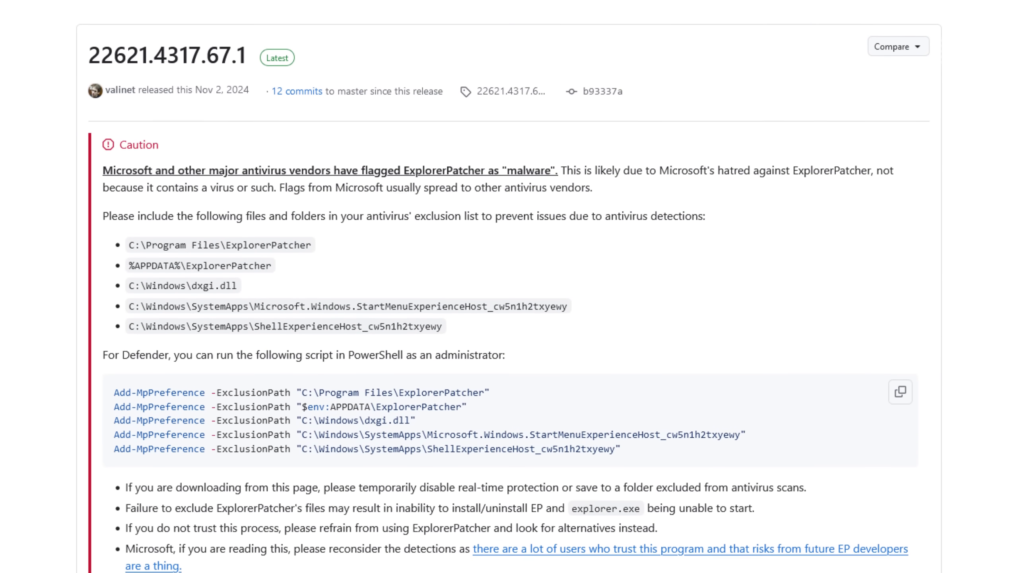
- Install ExplorerPatcher by running ep_setup.exe with administrator approval and open its taskbar Properties window
double_click(418, 194)
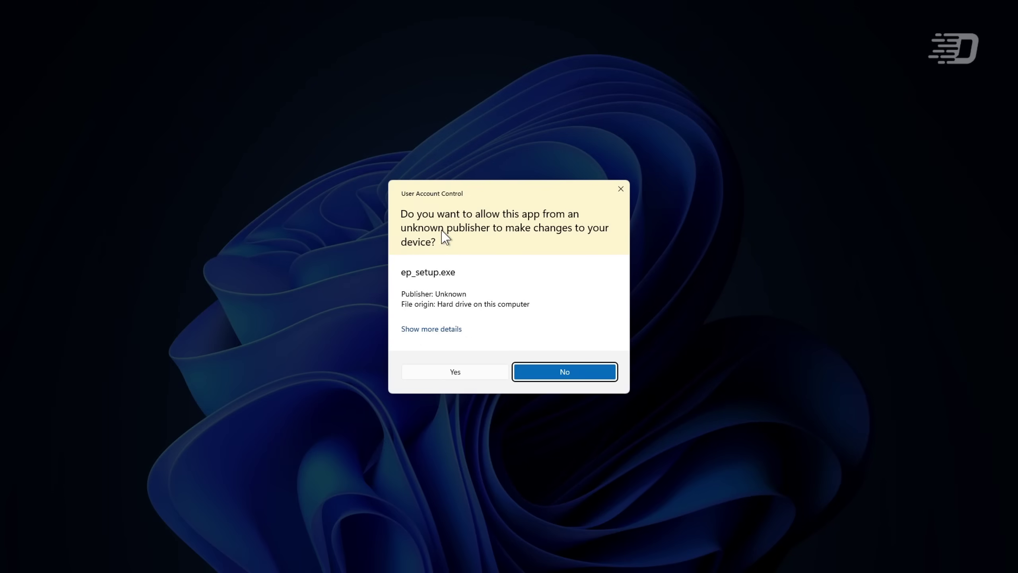
left_click(449, 373)
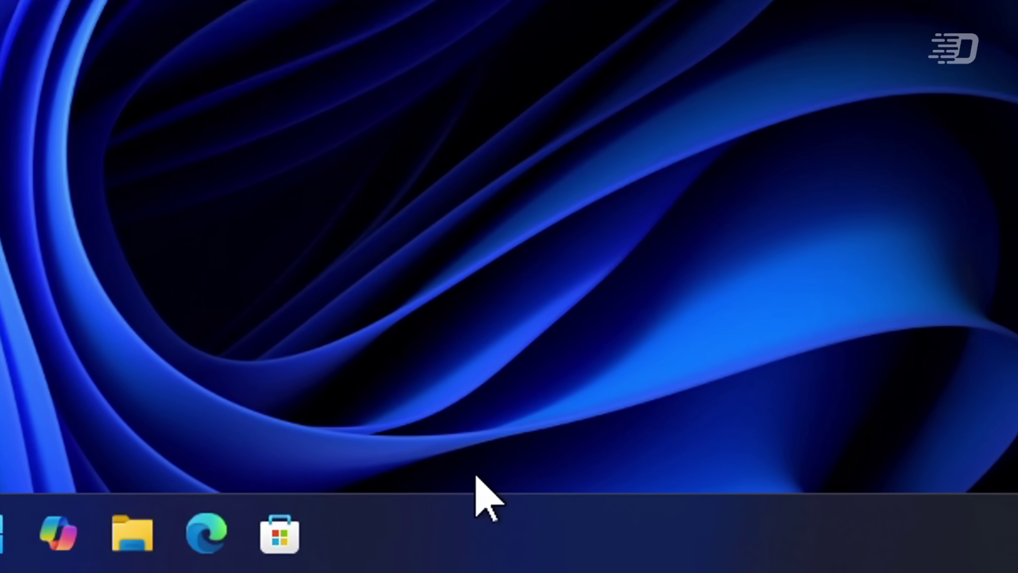
right_click(627, 558)
left_click(541, 402)
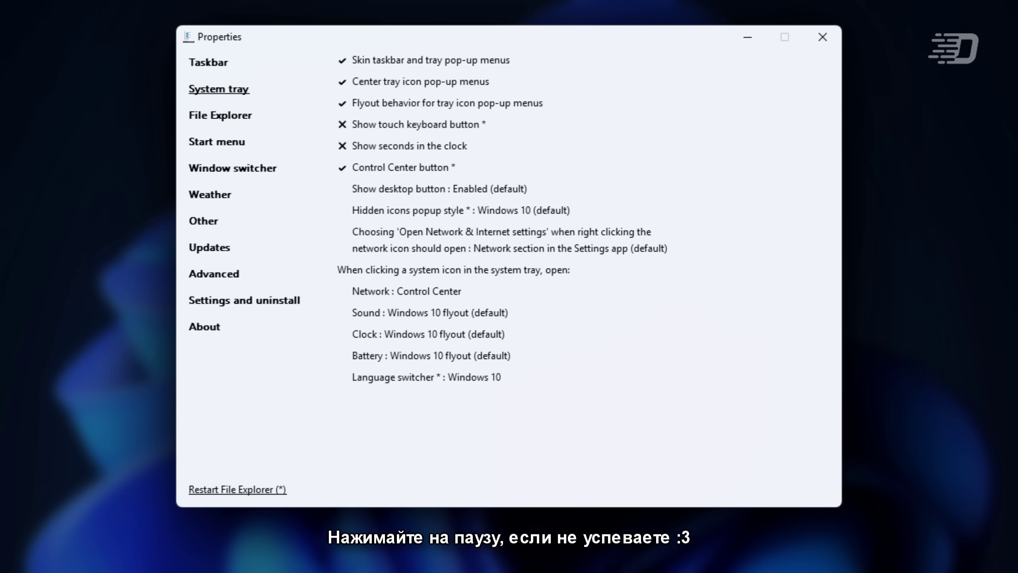
- Go through ExplorerPatcher's settings pages from File Explorer to Advanced and restart File Explorer to apply the configuration
left_click(220, 115)
left_click(216, 141)
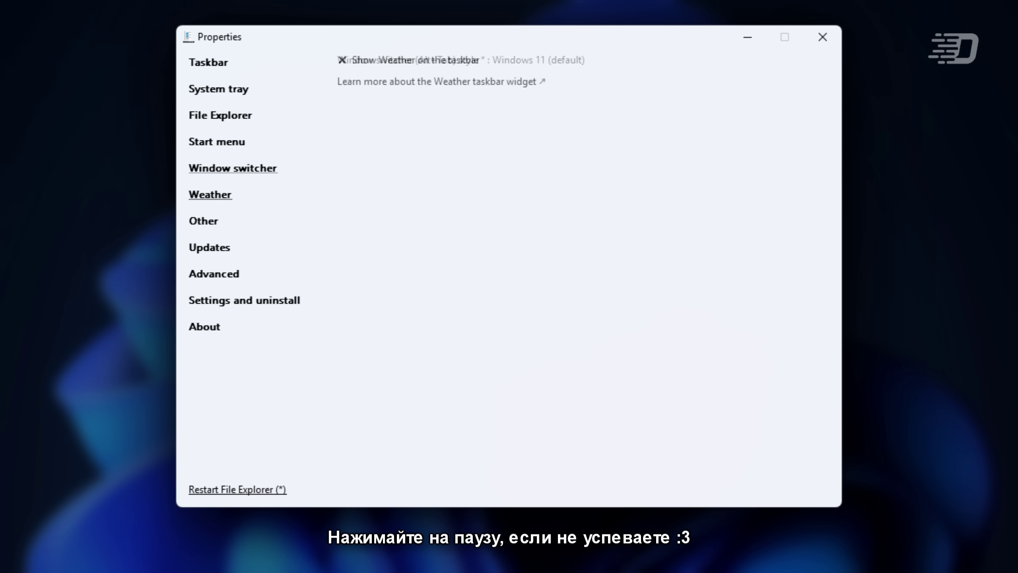
left_click(203, 221)
left_click(209, 247)
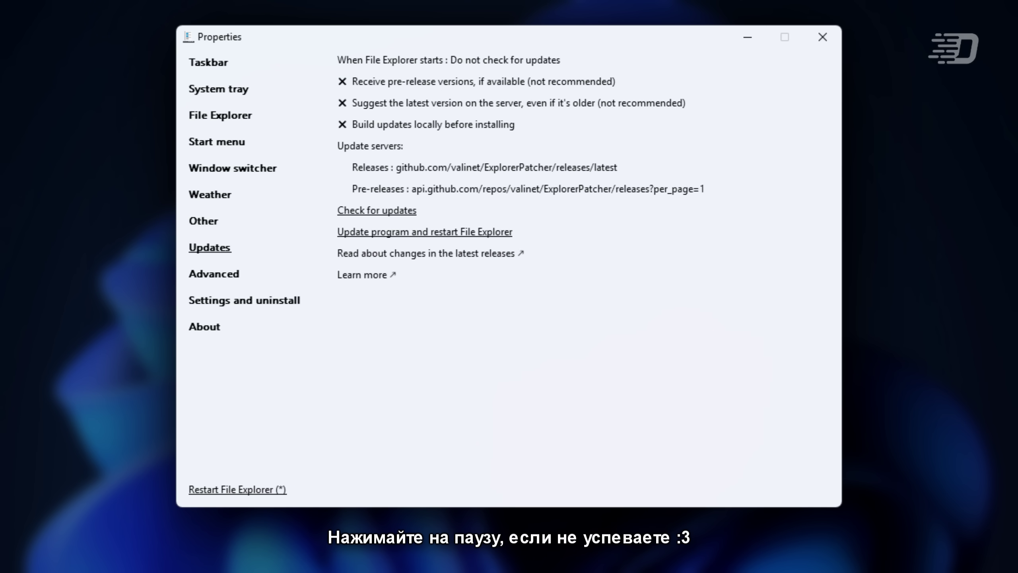
left_click(213, 274)
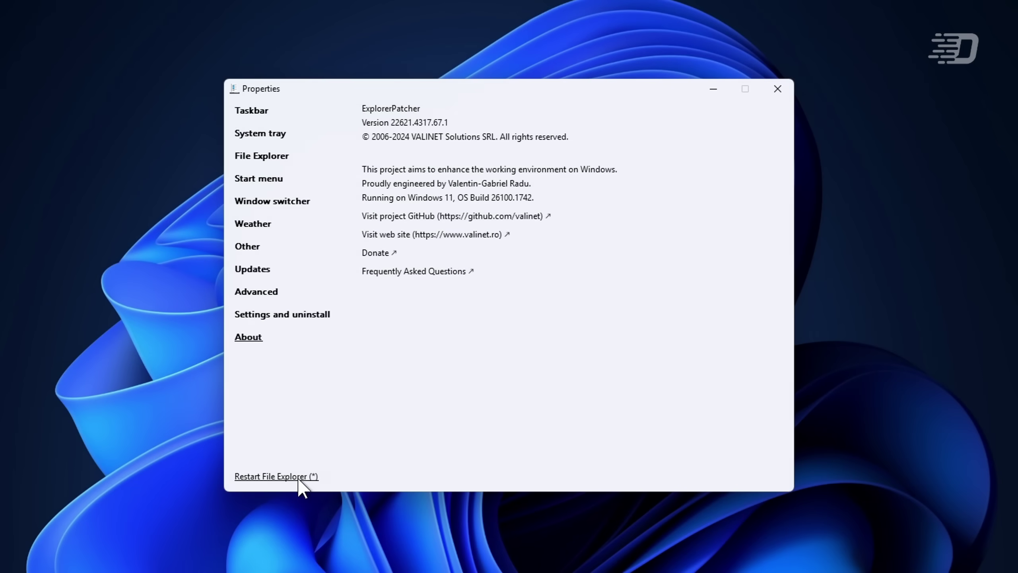
left_click(295, 479)
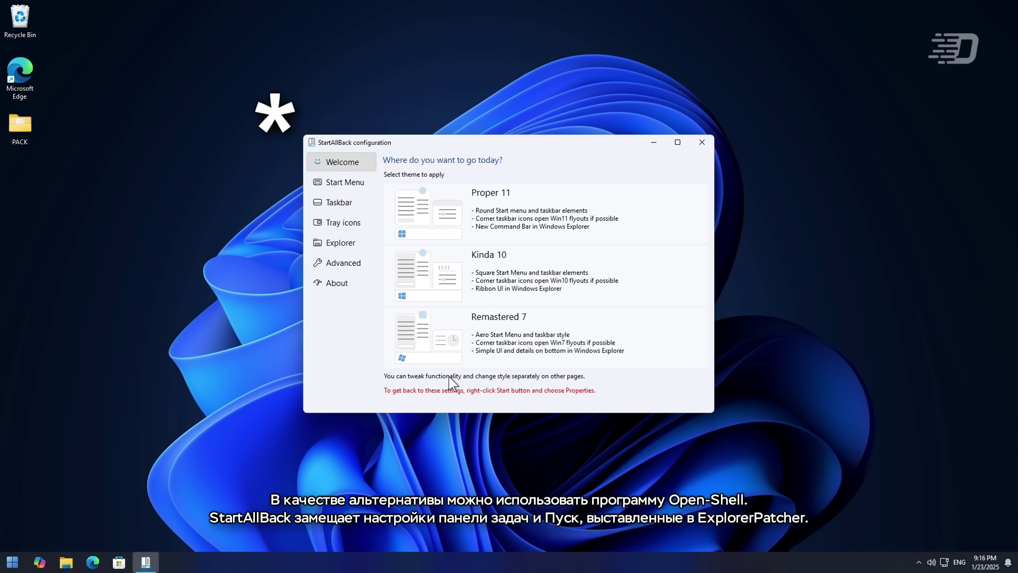
- Apply the Remastered 7 theme in StartAllBack and check the restyled taskbar and tray
left_click(501, 340)
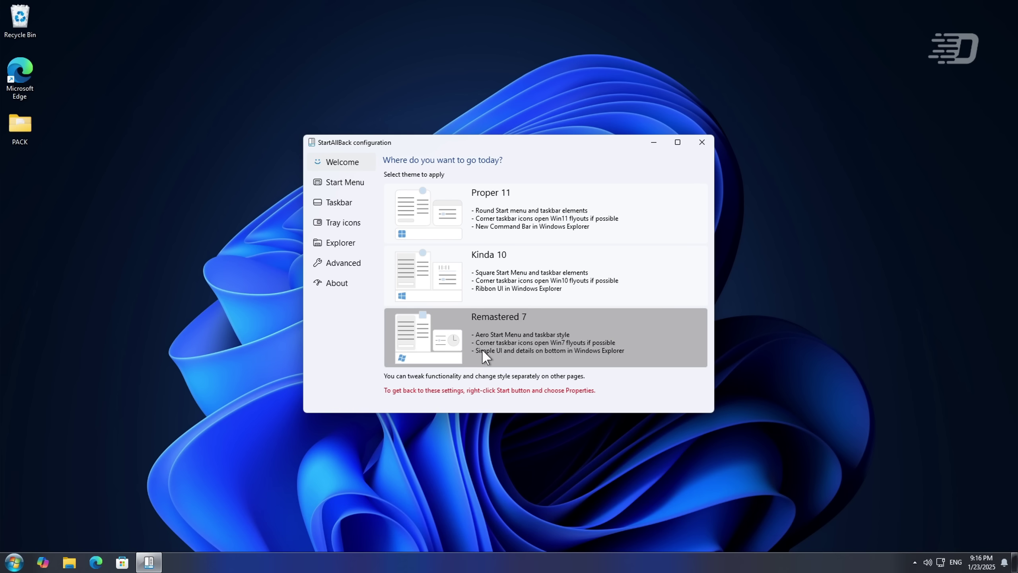
right_click(79, 562)
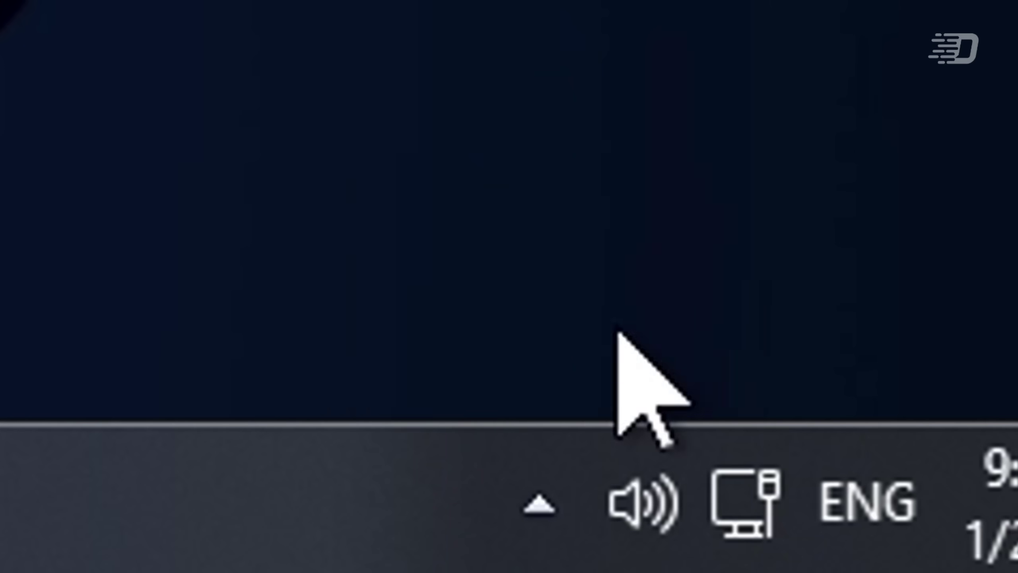
left_click(1006, 505)
- Set StartAllBack's custom start menu coloring to the same teal-blue and intensity as the taskbar coloring
key("super")
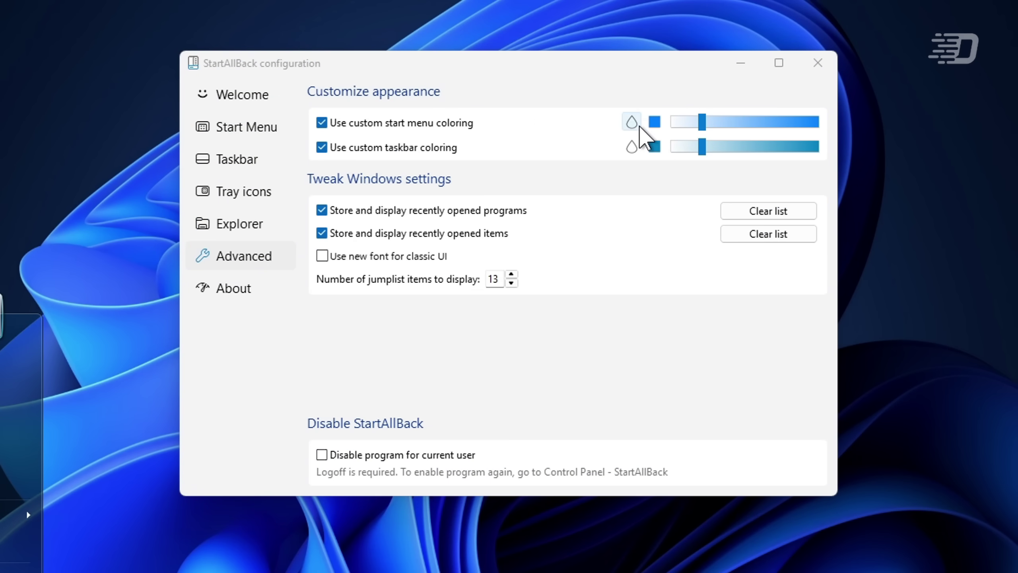
left_click(632, 123)
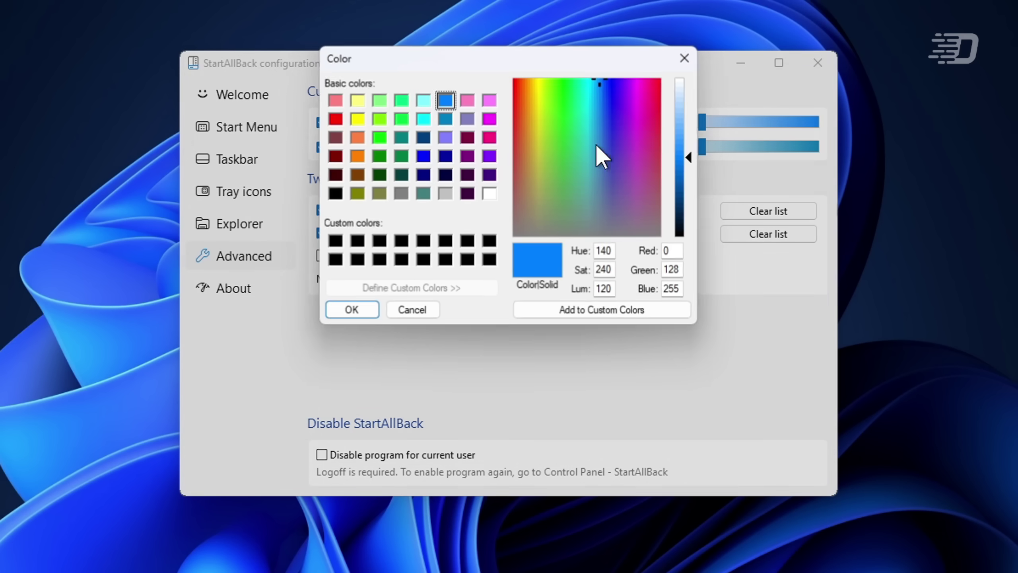
left_click(446, 121)
left_click(381, 303)
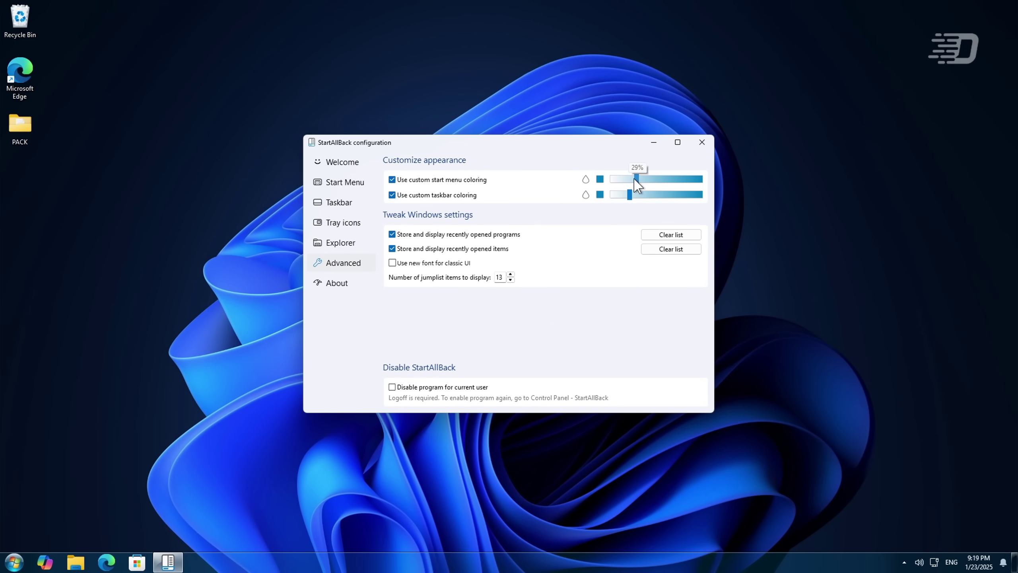
left_click_drag(638, 185, 634, 185)
- Open the restyled Start menu and look through the icons in its Apps folder
key("super")
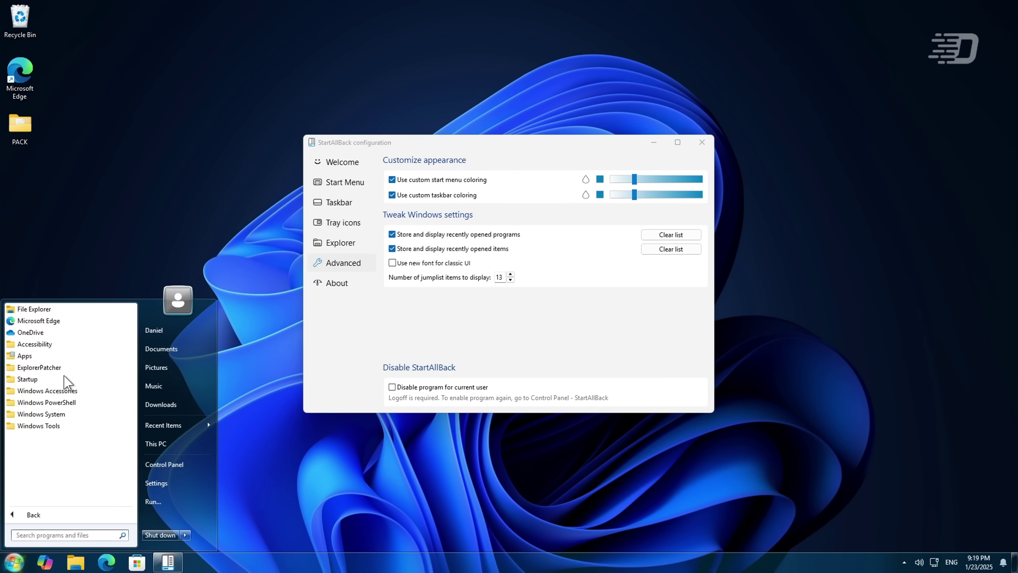
left_click(63, 356)
scroll(64, 373, "down", 5)
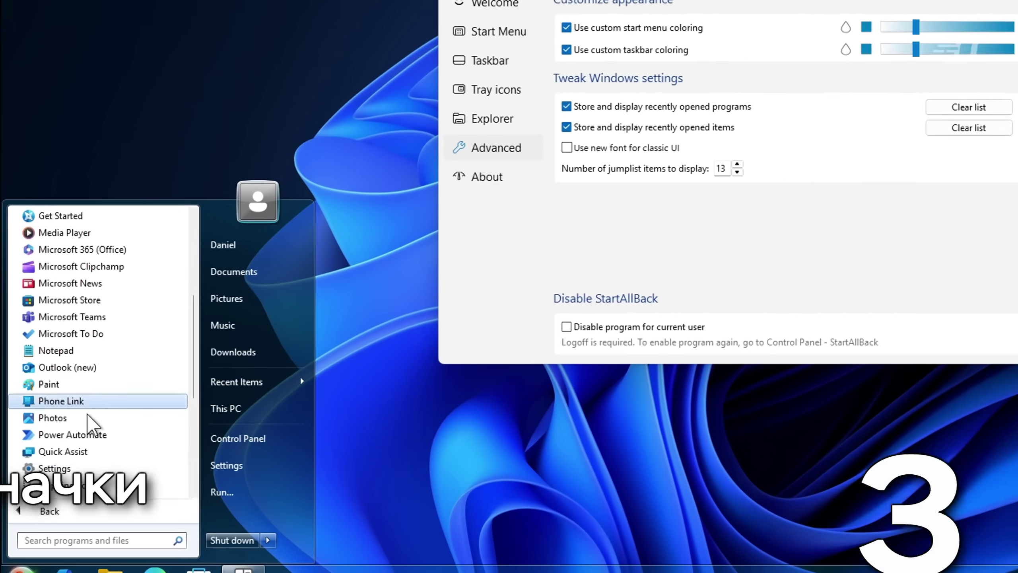
scroll(60, 385, "up", 3)
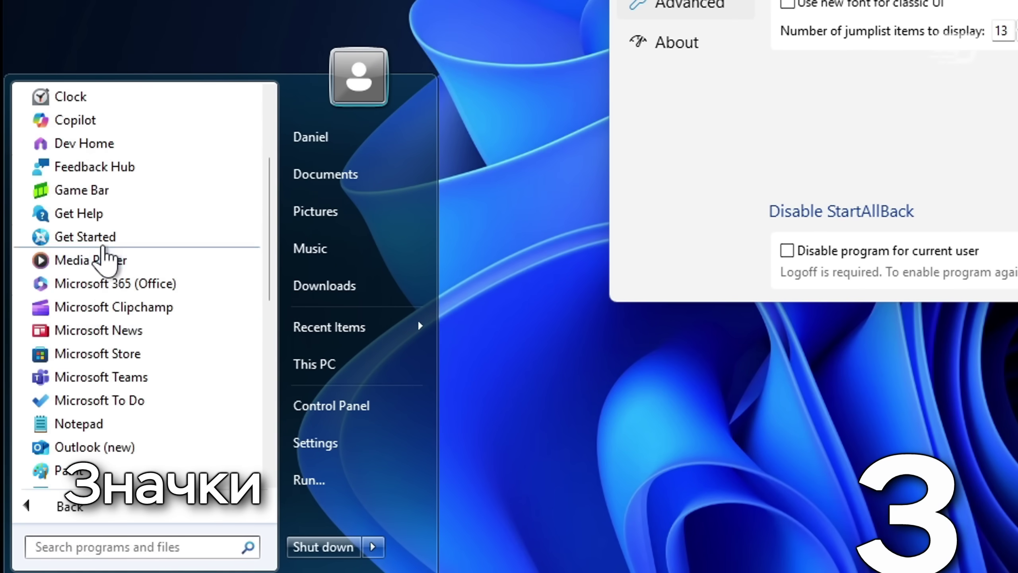
scroll(93, 225, "up", 2)
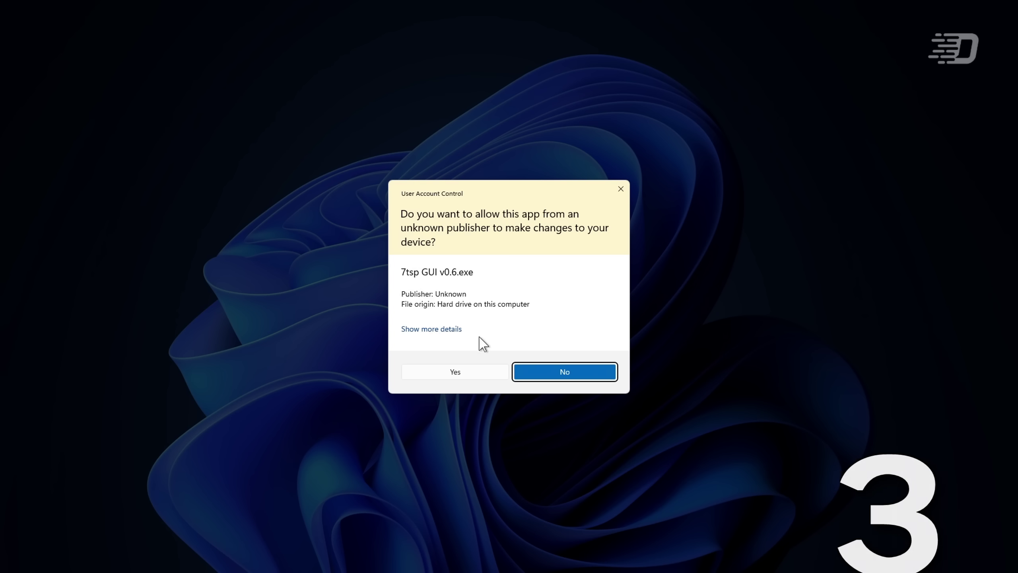
- Run 7tsp GUI v0.6 with permission and patch the system with the Windows7Icons_fix_by_luximoz.zip pack, keeping the restore point enabled
left_click(469, 375)
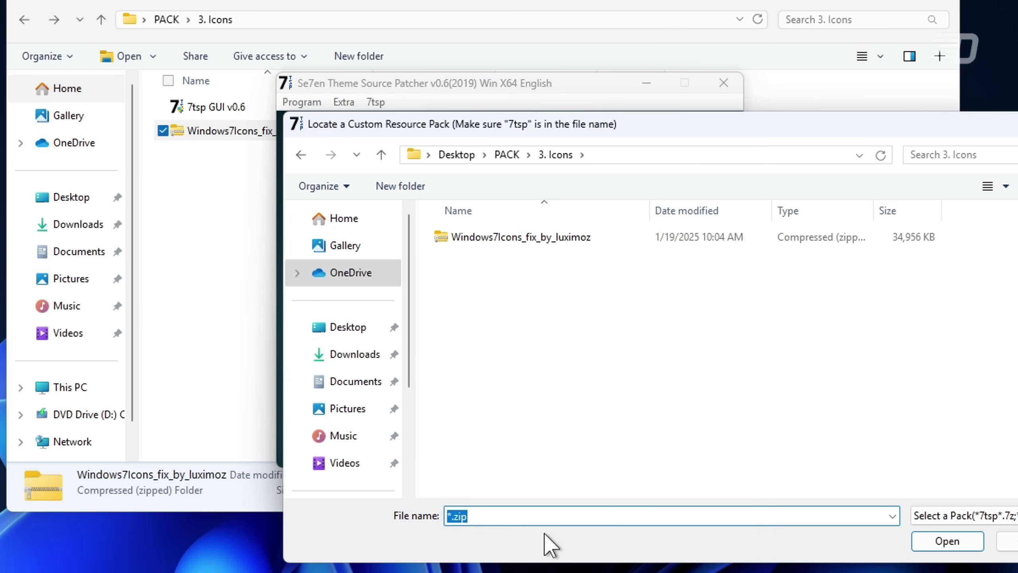
double_click(601, 237)
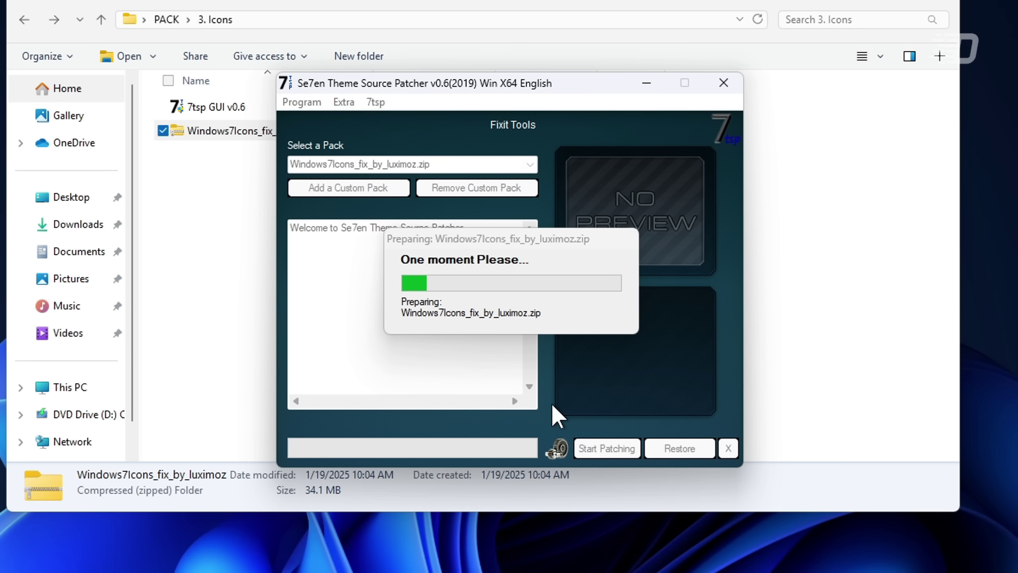
left_click(580, 437)
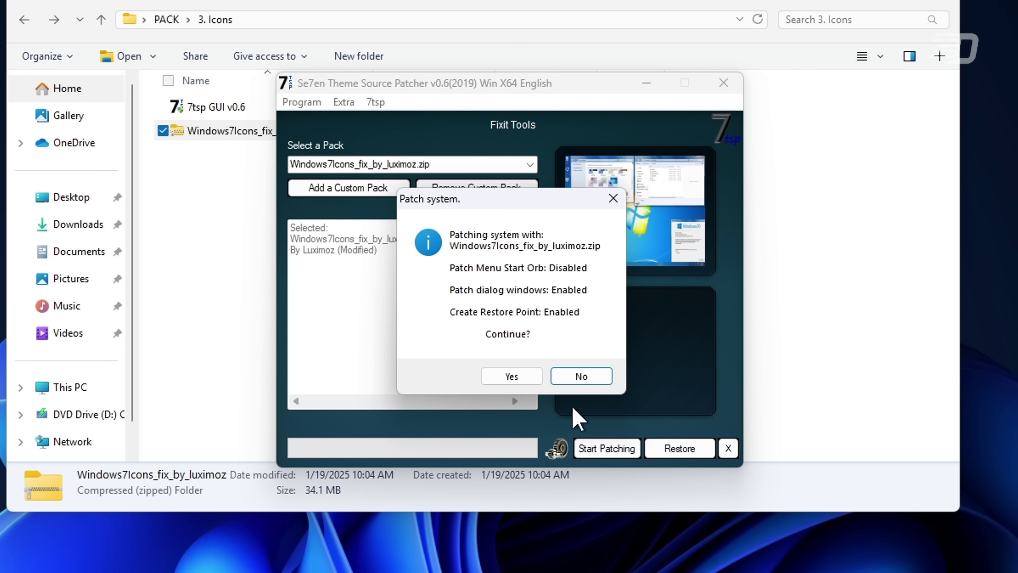
left_click(512, 376)
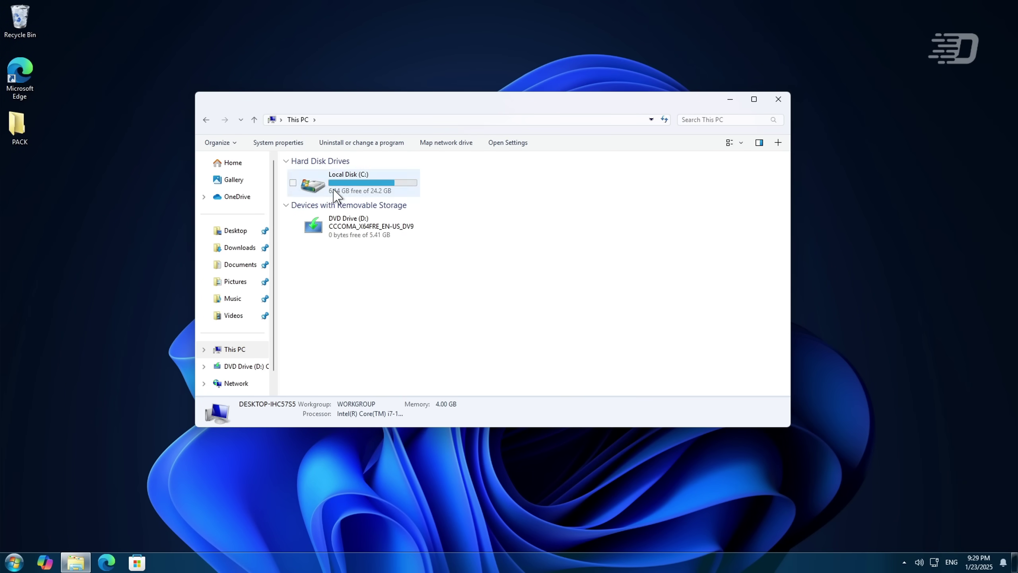
- Check the patched icons in the Windows folder of Local Disk (C:) and on the Windows Update page of Settings
double_click(336, 195)
double_click(376, 237)
scroll(379, 257, "down", 5)
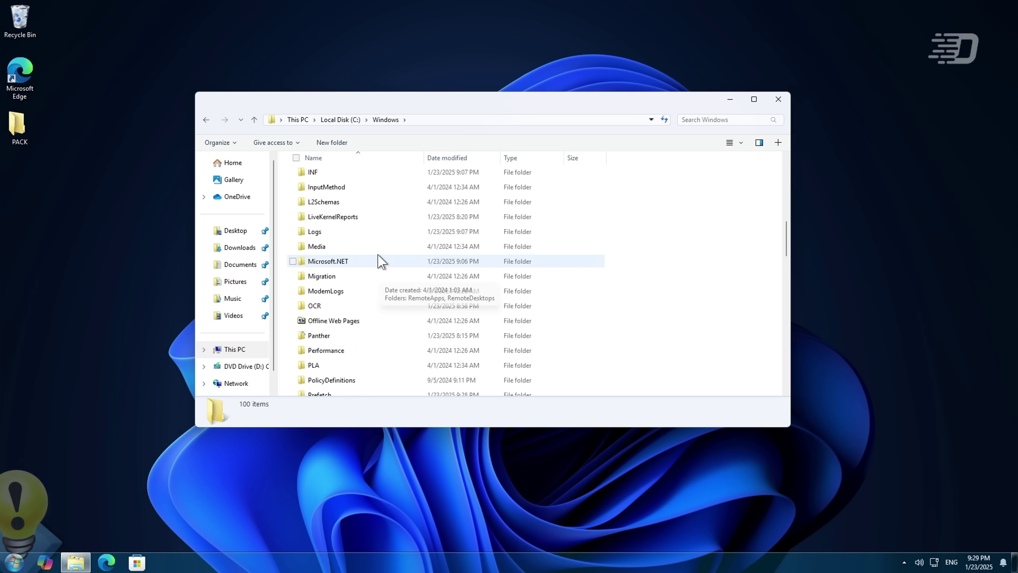
left_click(741, 143)
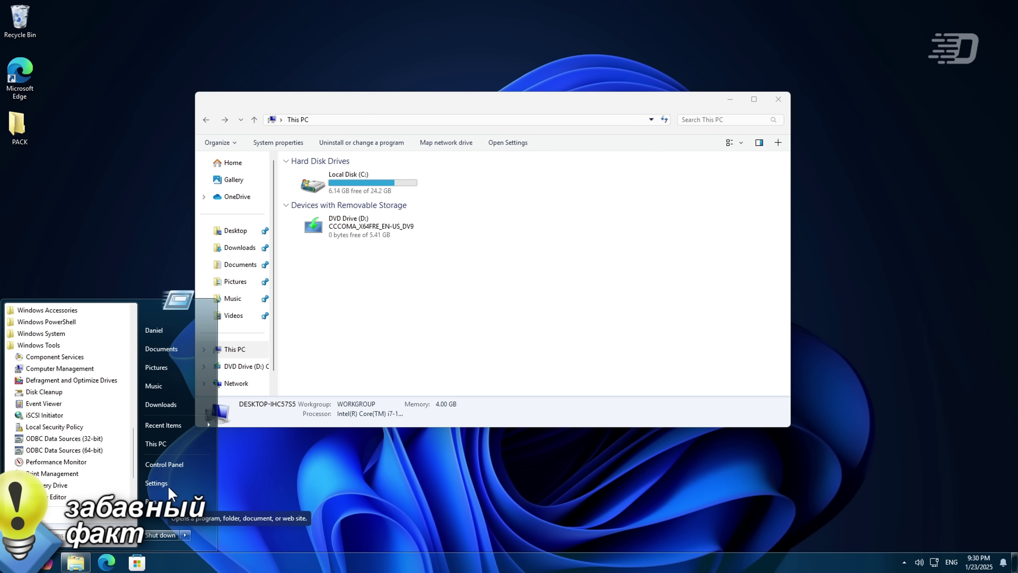
left_click(168, 480)
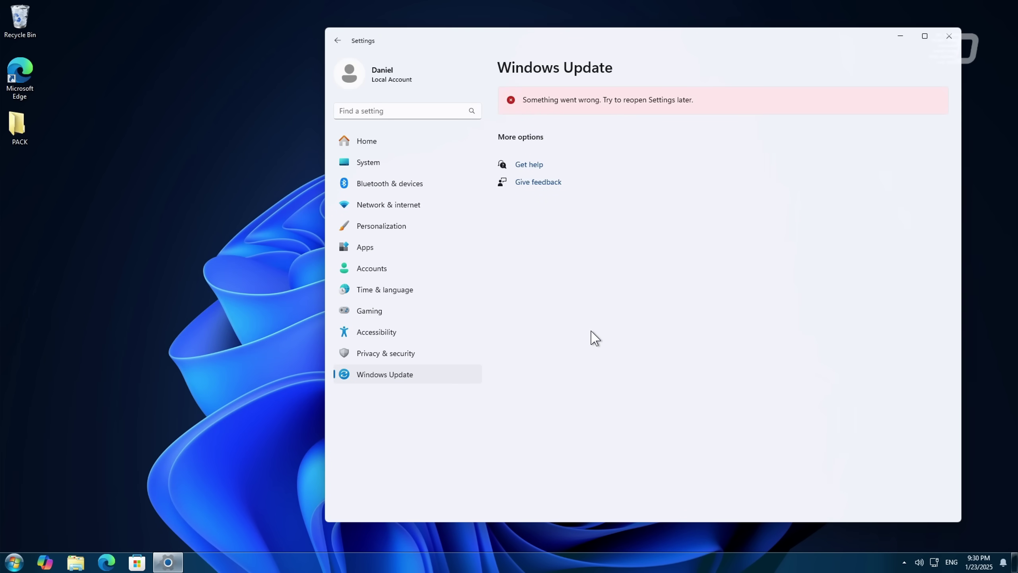
left_click(950, 38)
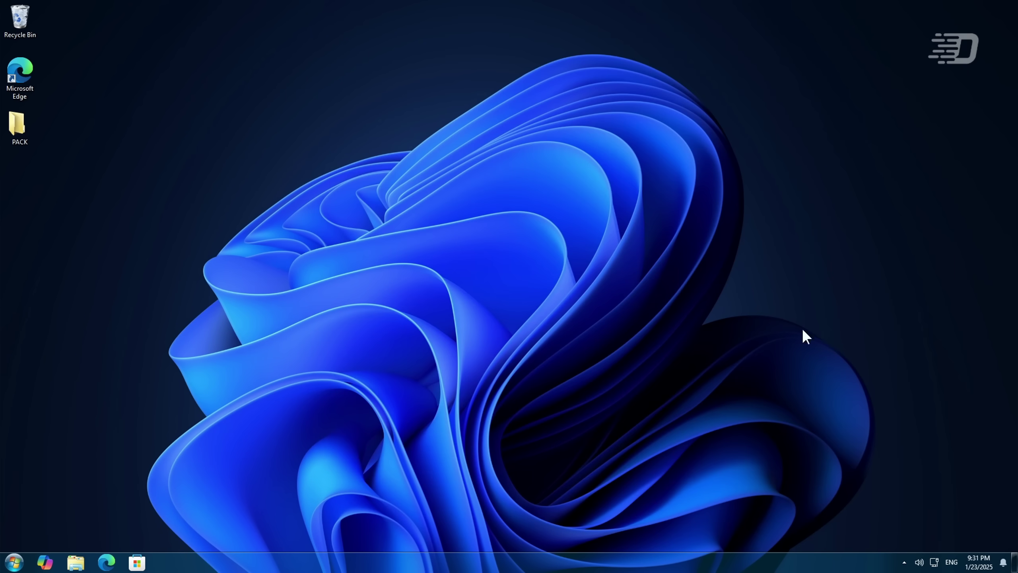
- Look over the restyled desktop context menu and open the Start menu
right_click(189, 217)
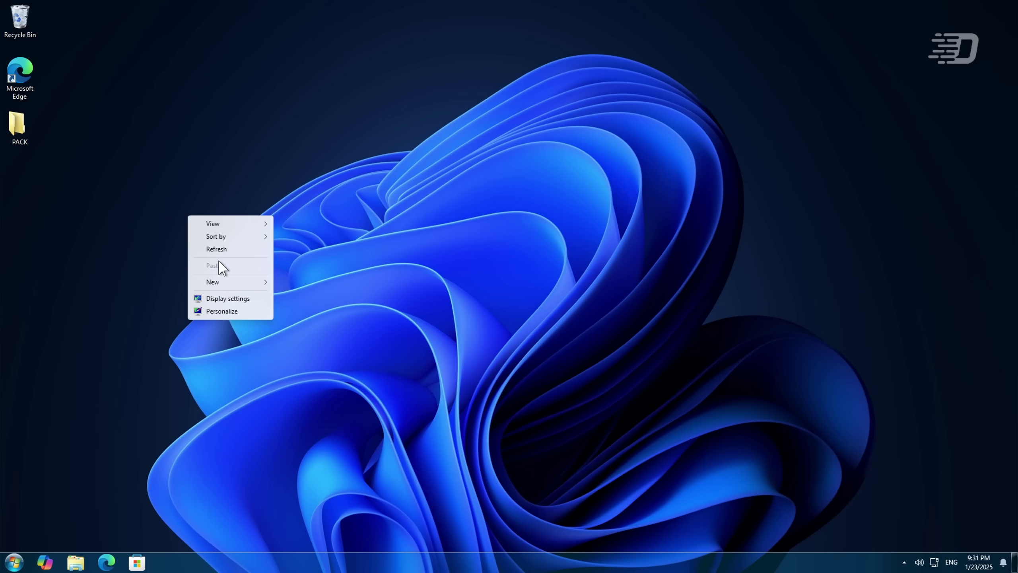
mouse_move(269, 280)
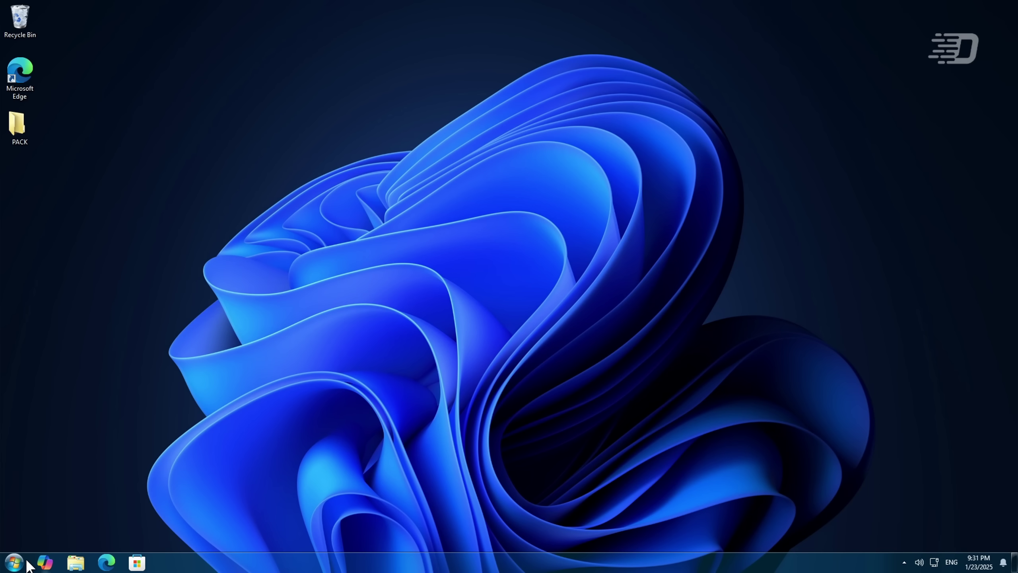
left_click(23, 563)
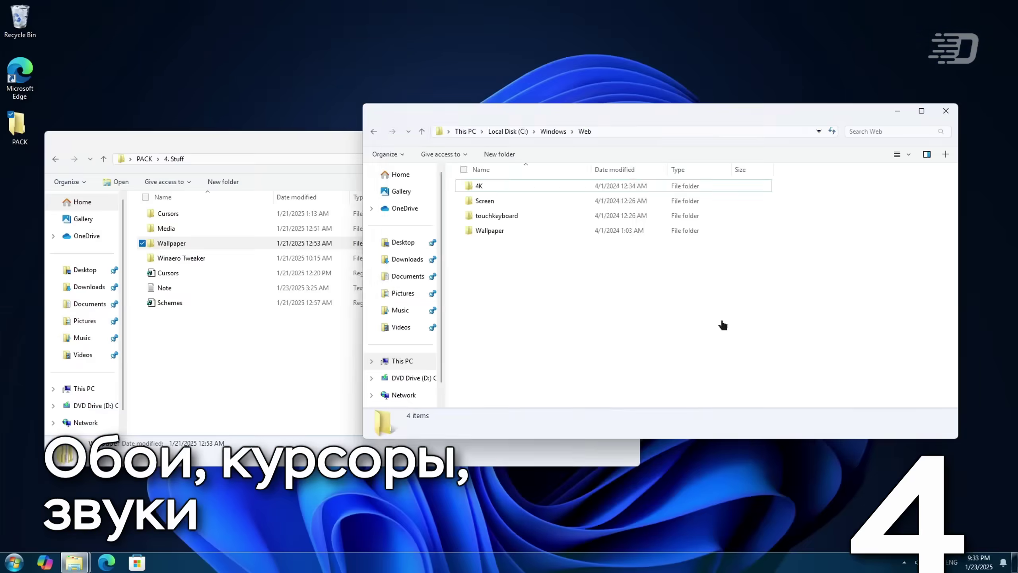
- Copy the pack's Wallpaper folder into C:\Windows\Web and its Cursors folder into C:\Windows, granting administrator permission
key("ctrl+v")
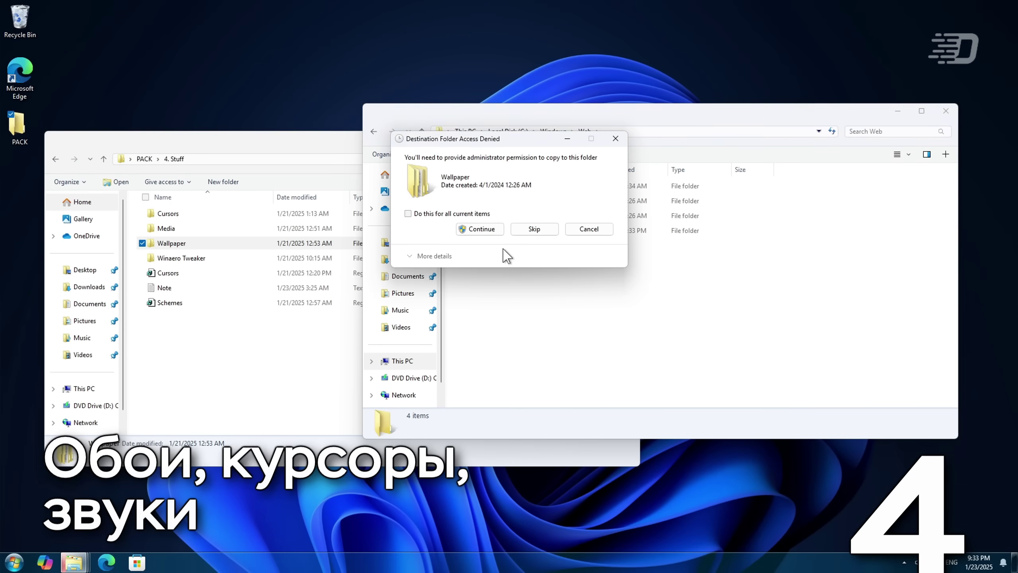
left_click(480, 229)
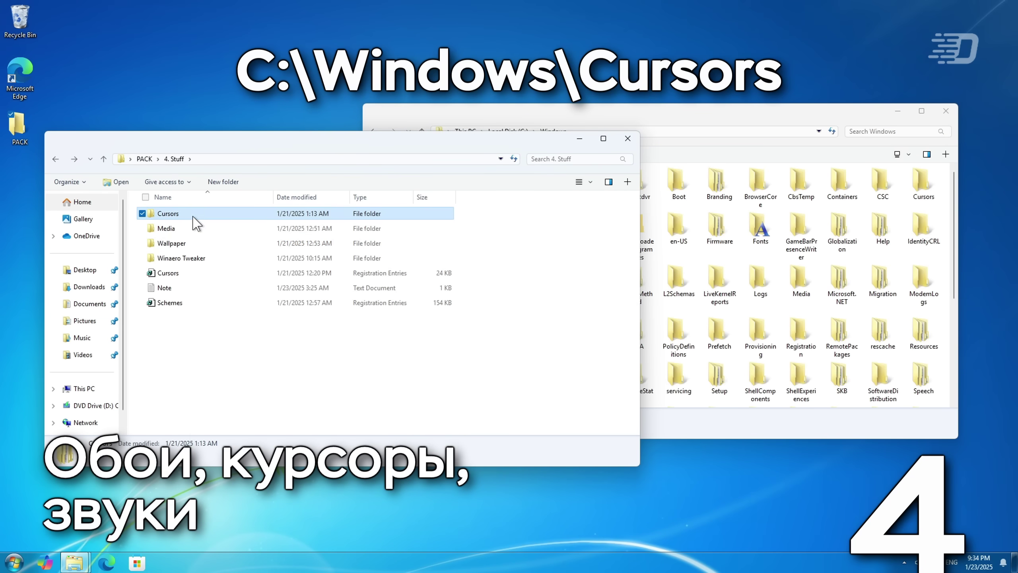
right_click(195, 223)
left_click(272, 368)
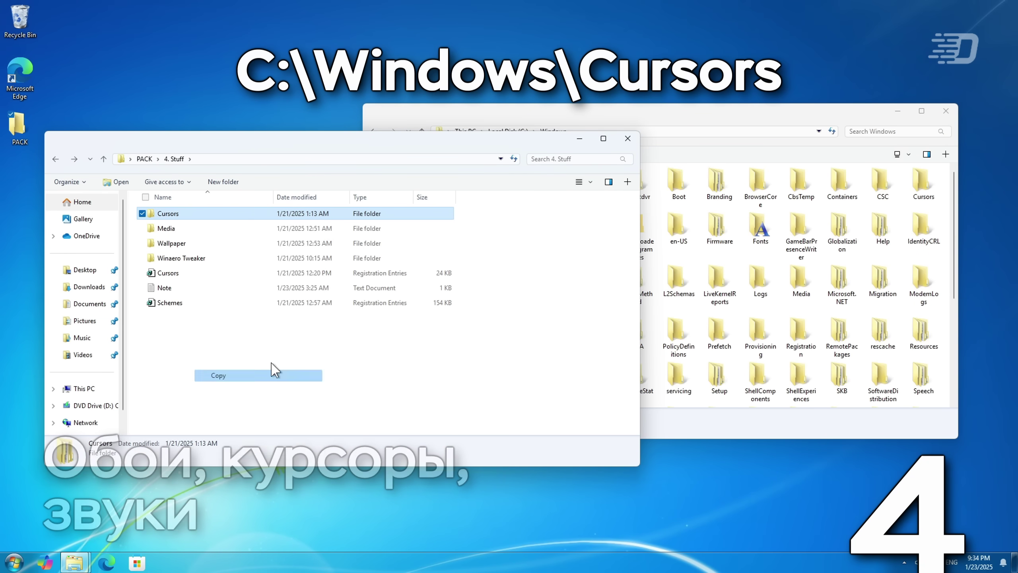
right_click(711, 319)
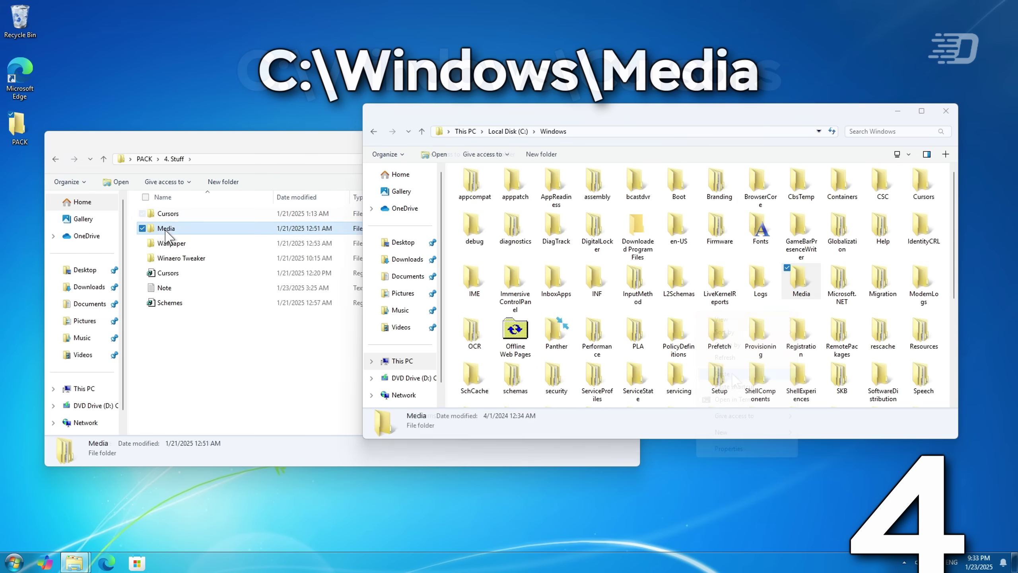
- Copy the pack's Media folder into C:\Windows and approve the copy
right_click(168, 228)
left_click(250, 390)
right_click(823, 308)
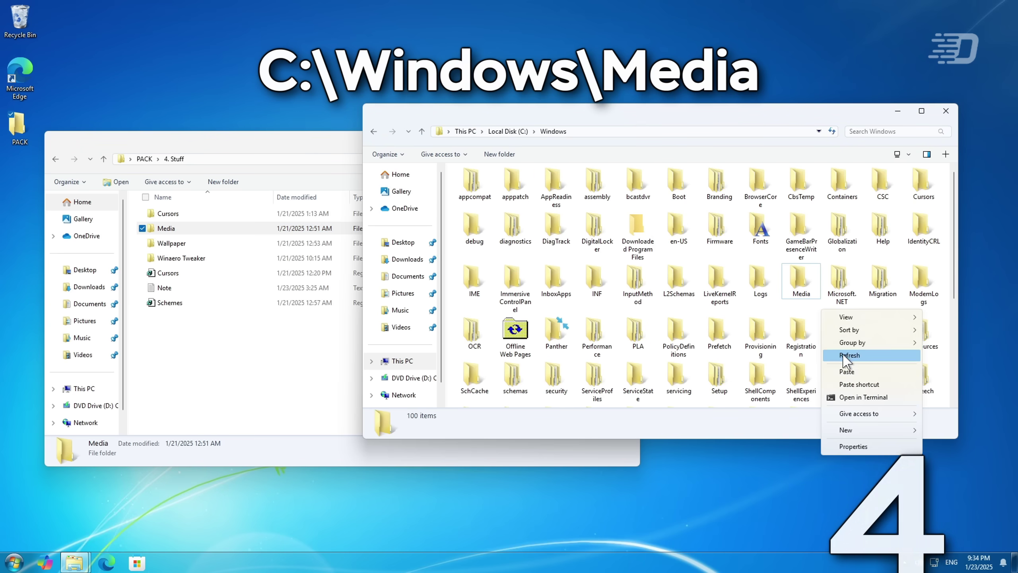
left_click(894, 359)
left_click(441, 195)
left_click(477, 227)
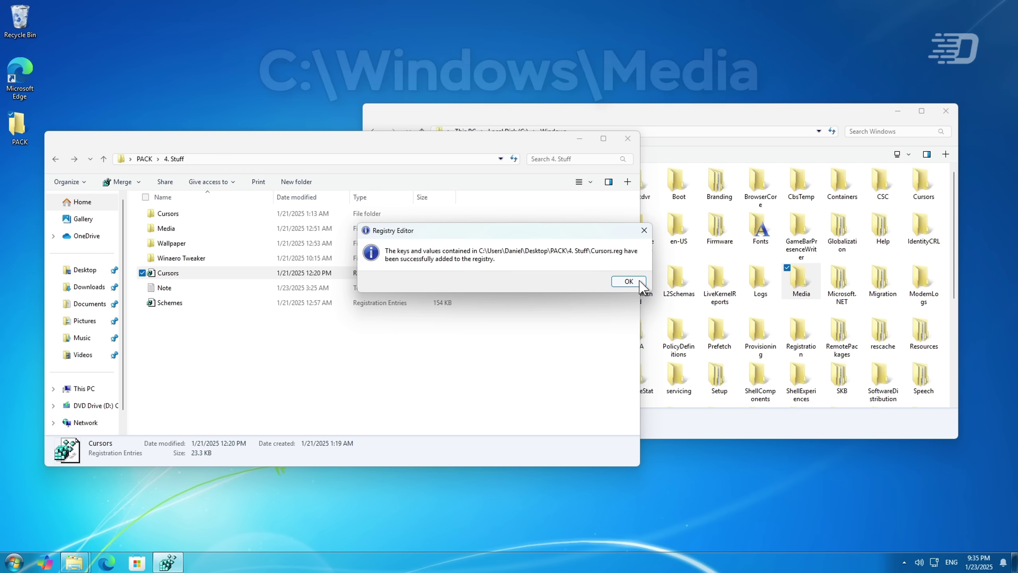
- Merge the Cursors and Schemes registry files into the registry and test the Windows Critical Stop sound
left_click(628, 281)
double_click(313, 304)
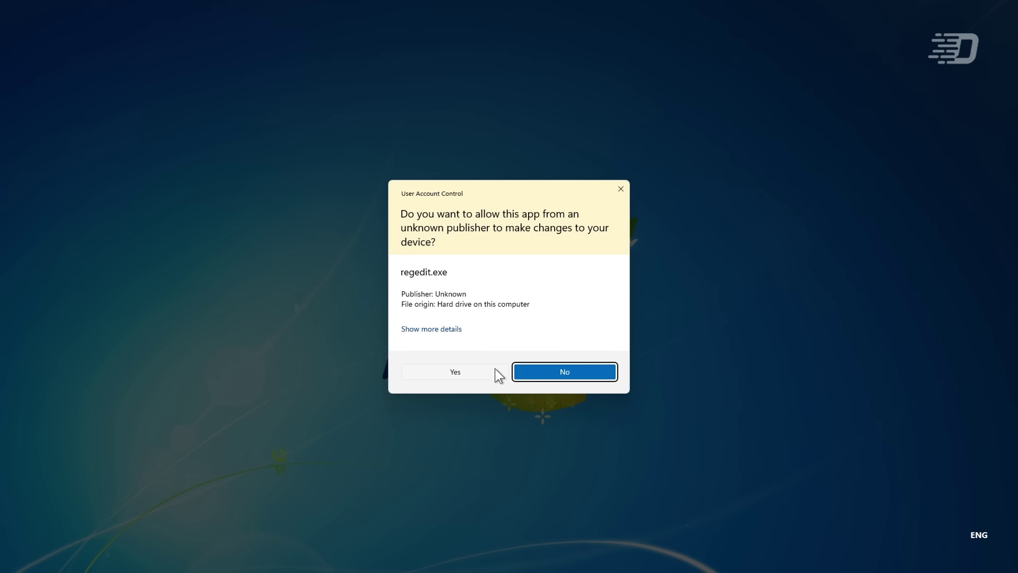
left_click(533, 371)
left_click(586, 293)
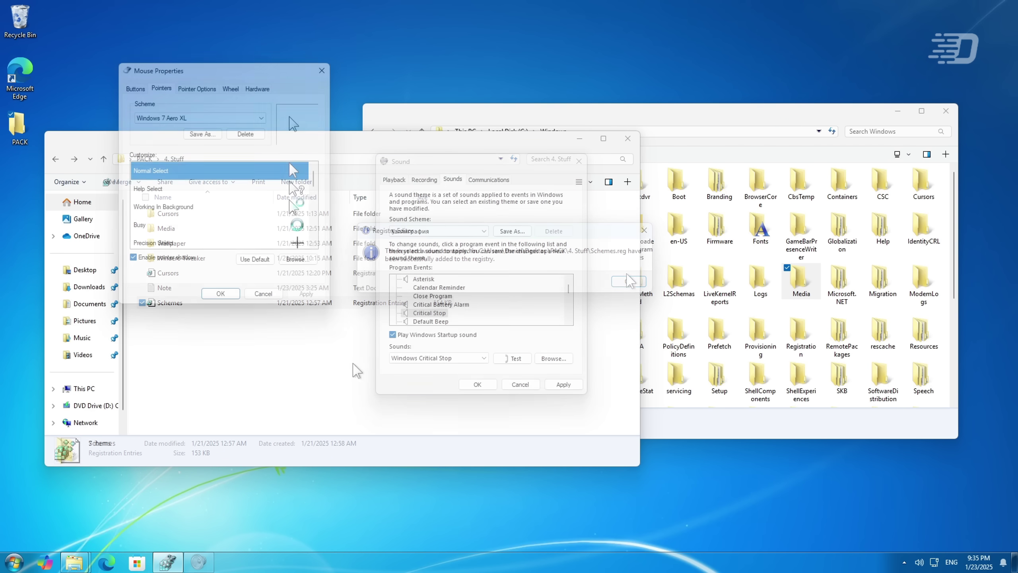
left_click(511, 359)
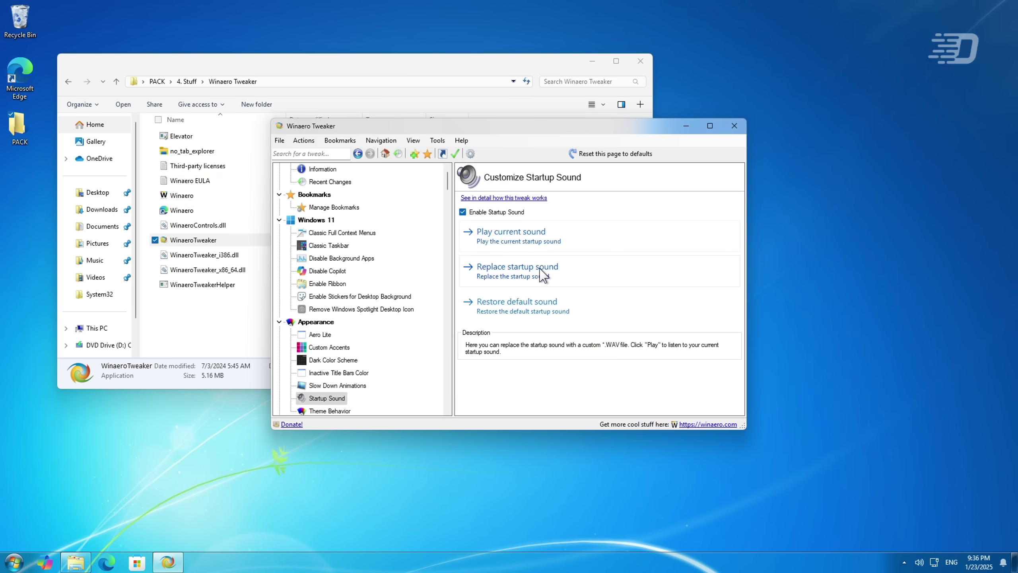
- Replace the startup sound in Winaero Tweaker with a WAV file from C:\Windows\Media and reboot Windows
left_click(541, 271)
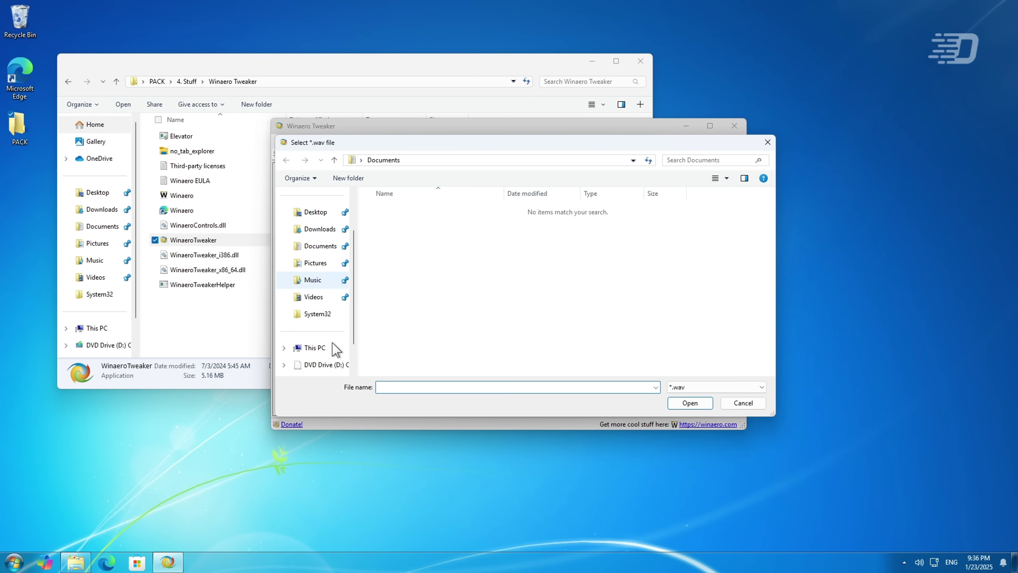
left_click(315, 347)
double_click(401, 225)
double_click(393, 267)
double_click(391, 326)
scroll(417, 268, "down", 10)
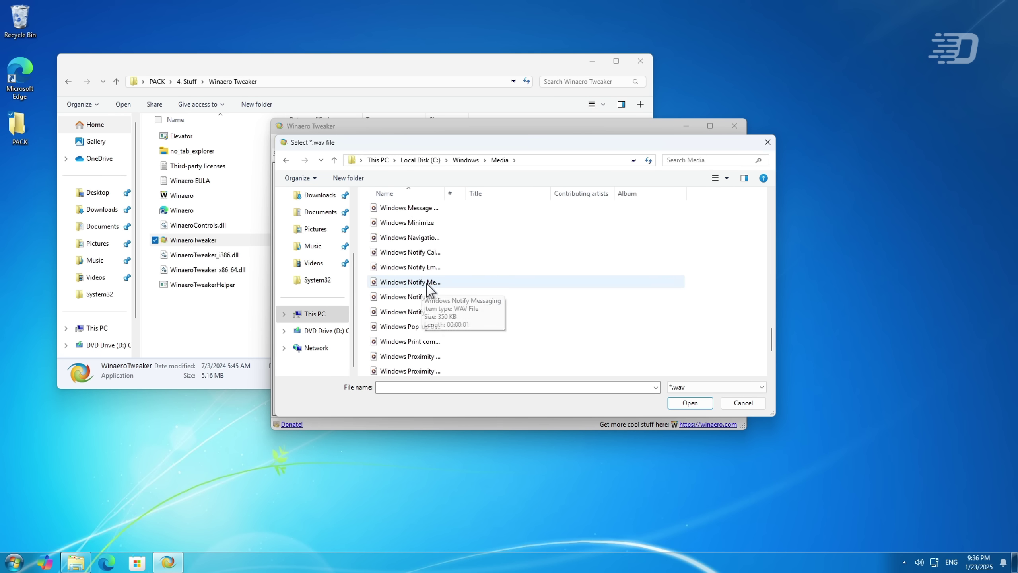
double_click(427, 283)
left_click(516, 250)
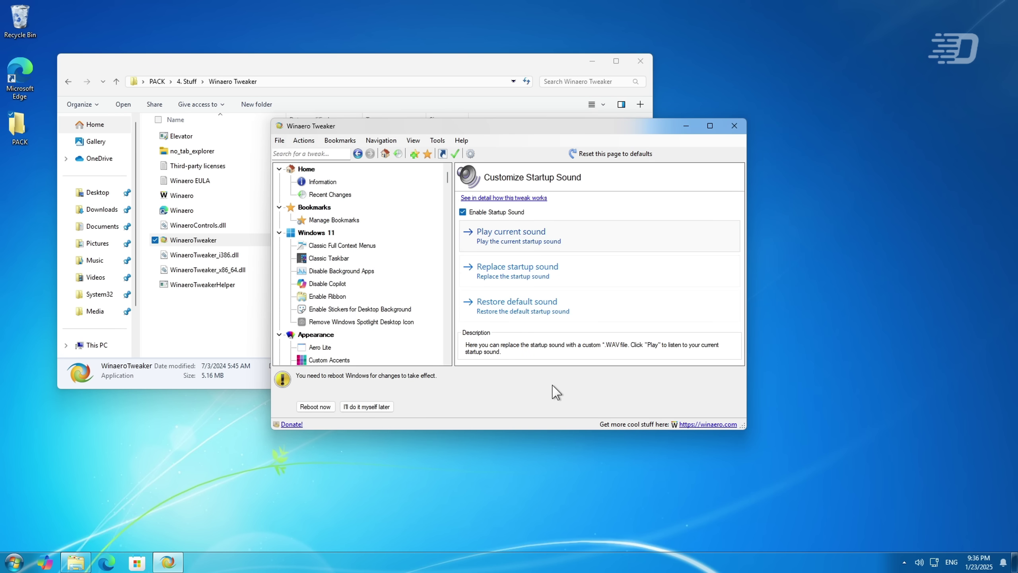
left_click(323, 406)
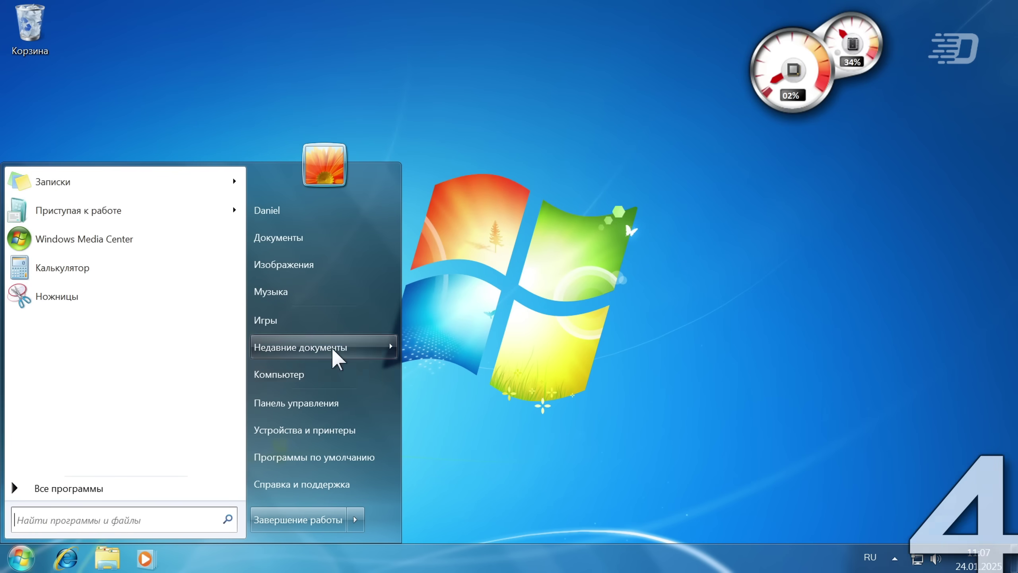
- Open the Games folder (Игры) on the real Windows 7 system to view its built-in games
left_click(341, 320)
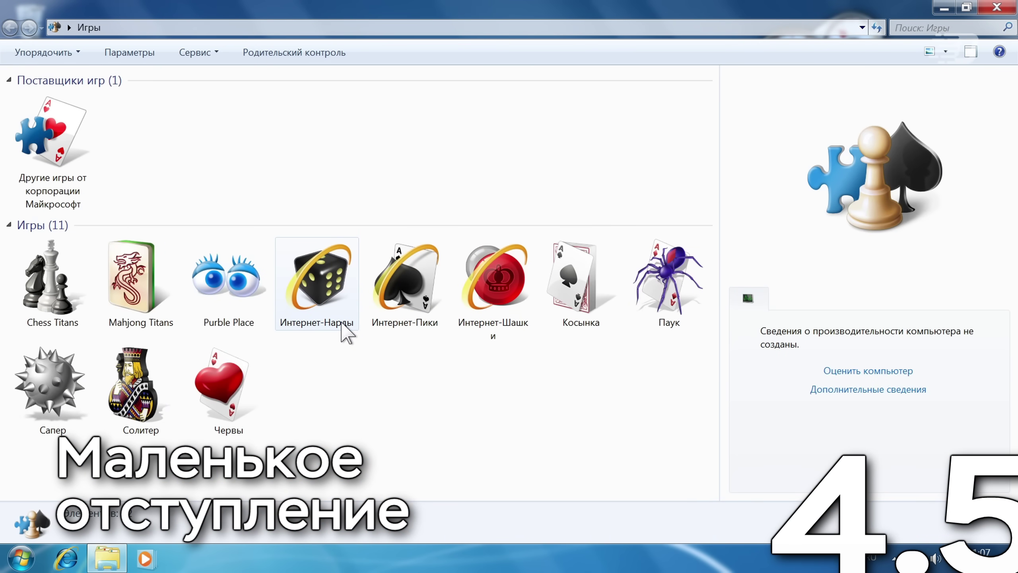
left_click(342, 332)
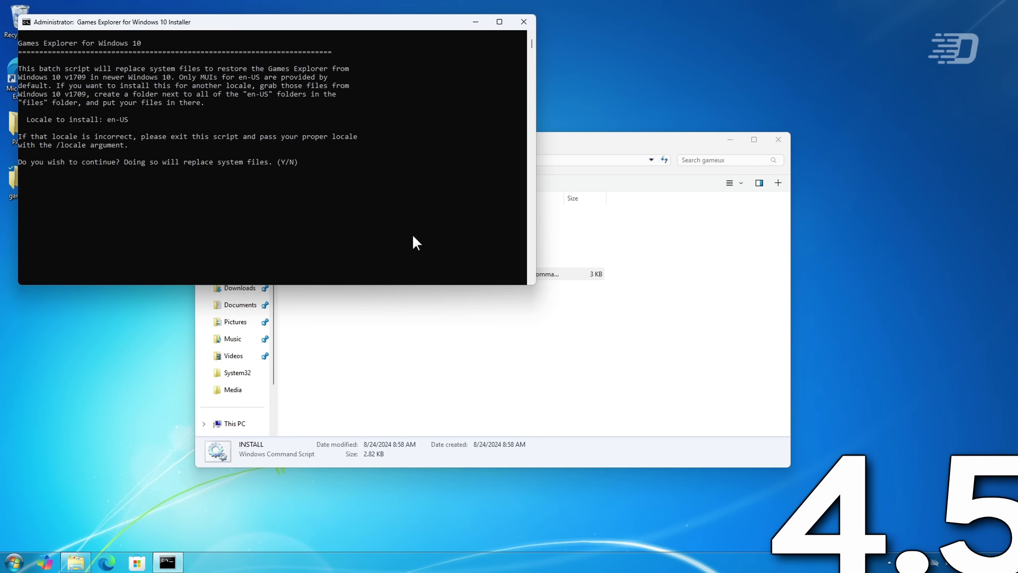
- Install Games Explorer for the en-US locale, allowing system file replacement, and launch it with shell:::{ED228FDF-9EA8-4870-83B1-96B02CFE0D52}
key("y")
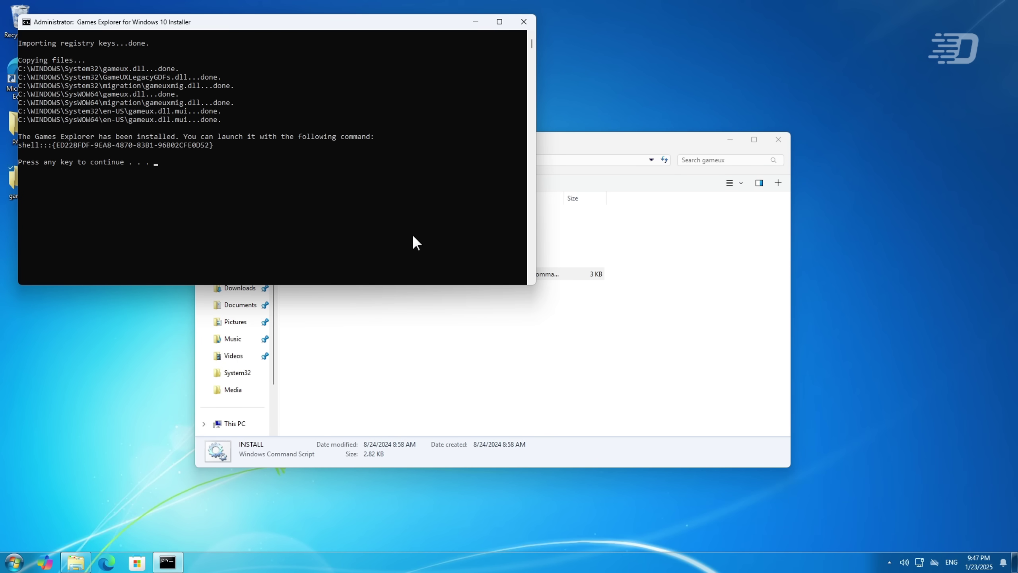
key("super+r")
key("Return")
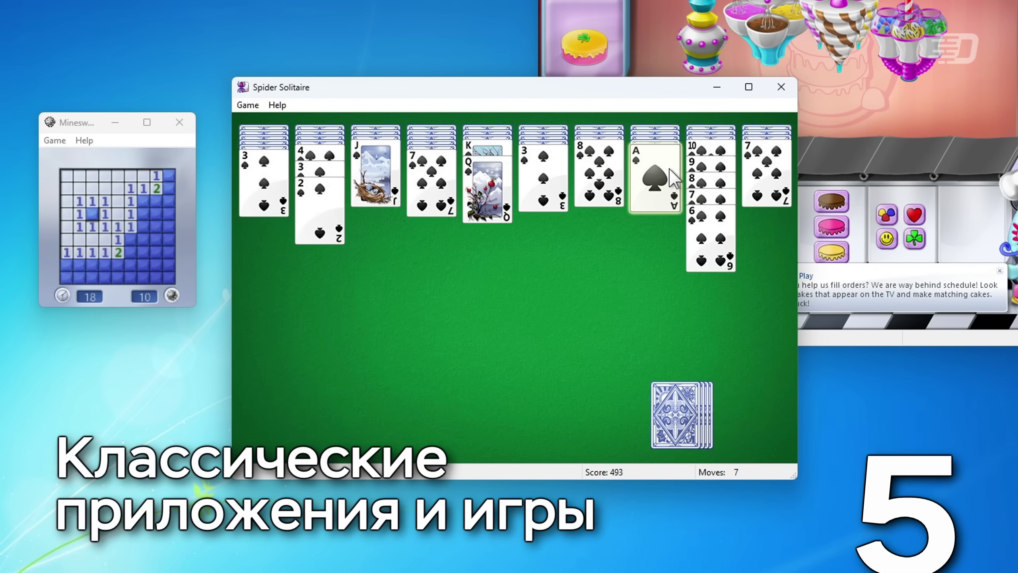
- Move the ace of spades onto the two of spades in Spider Solitaire
left_click_drag(670, 169, 349, 257)
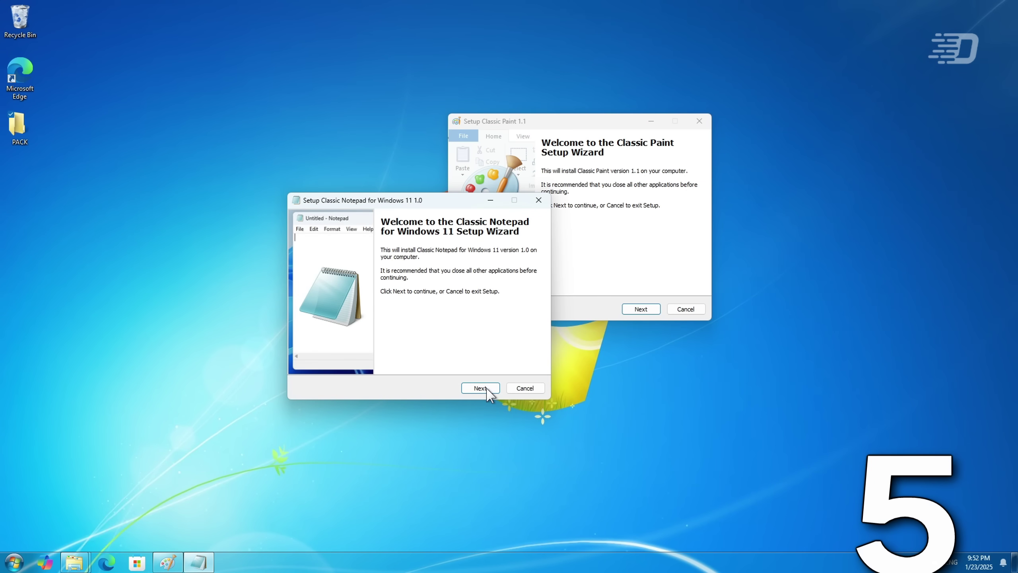
- Advance the Classic Notepad and Classic Paint setup wizards, keeping the default installation folders
left_click(480, 388)
left_click(641, 308)
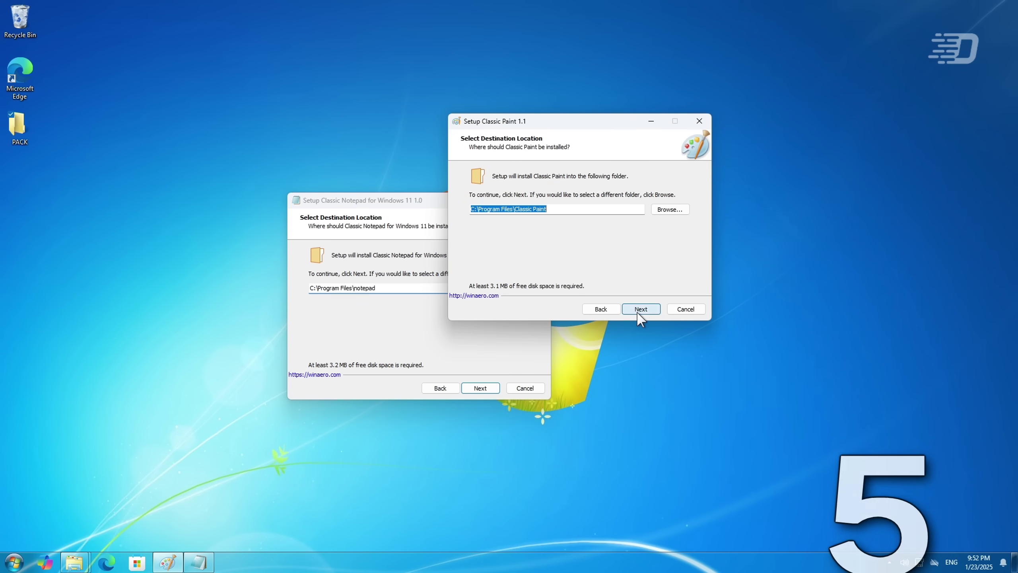
left_click(641, 309)
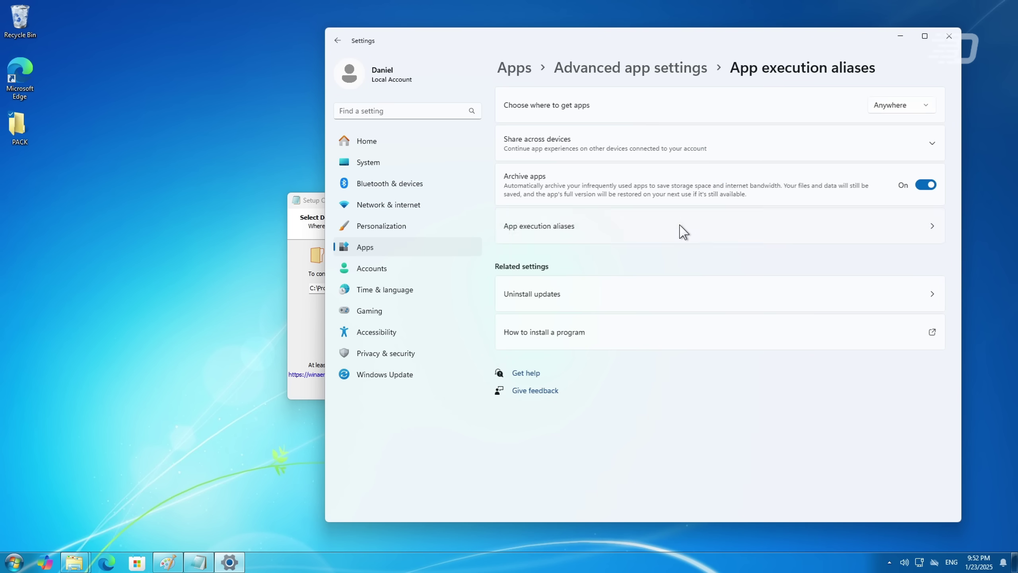
- Turn off the app execution aliases for Paint, both mspaint.exe and pbrush.exe, in the advanced app settings
scroll(788, 367, "down", 5)
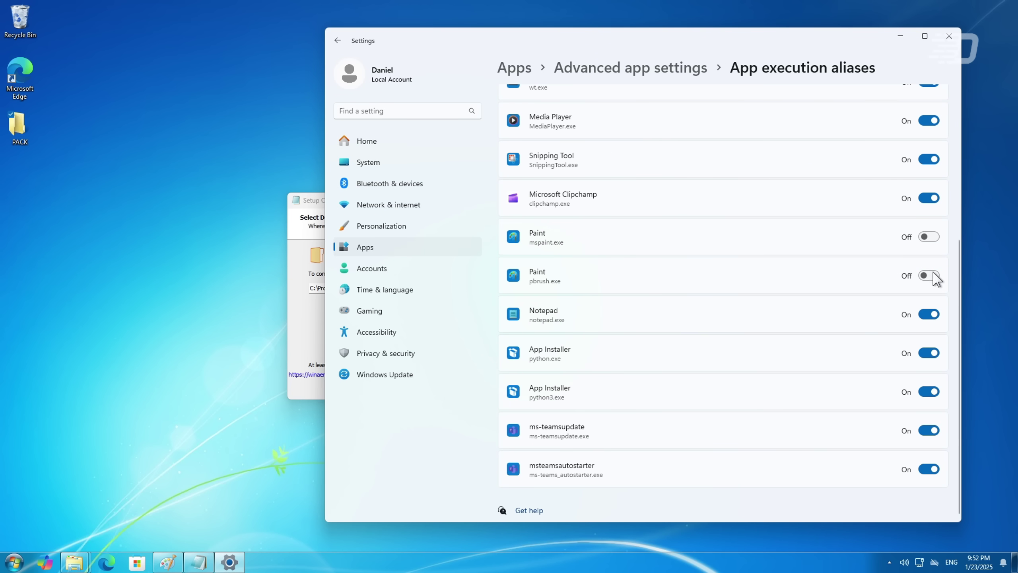
scroll(900, 212, "up", 1)
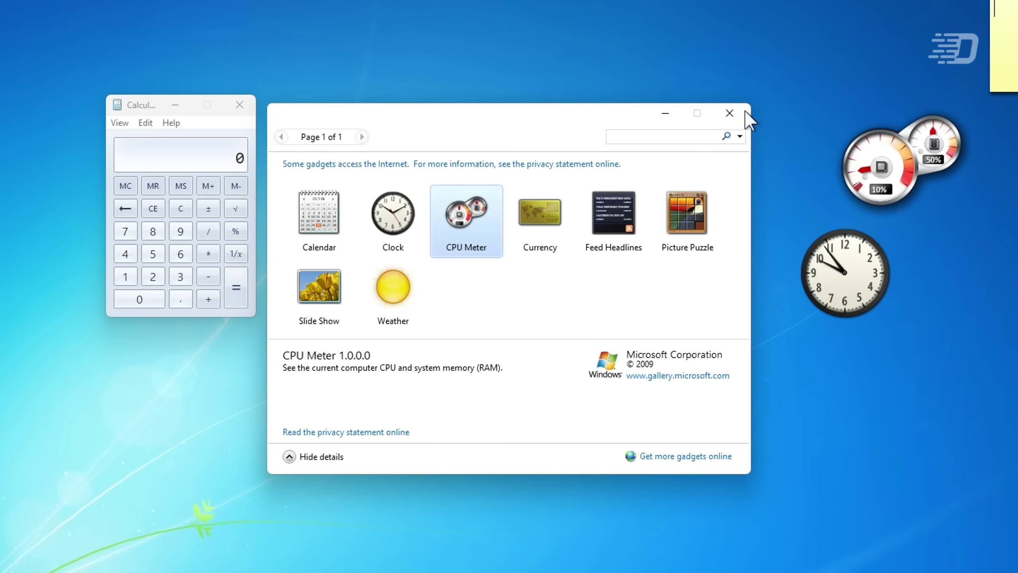
- Close the gadget gallery and calculate 2 + 2 in the classic Calculator
left_click(739, 111)
left_click(153, 276)
left_click(208, 299)
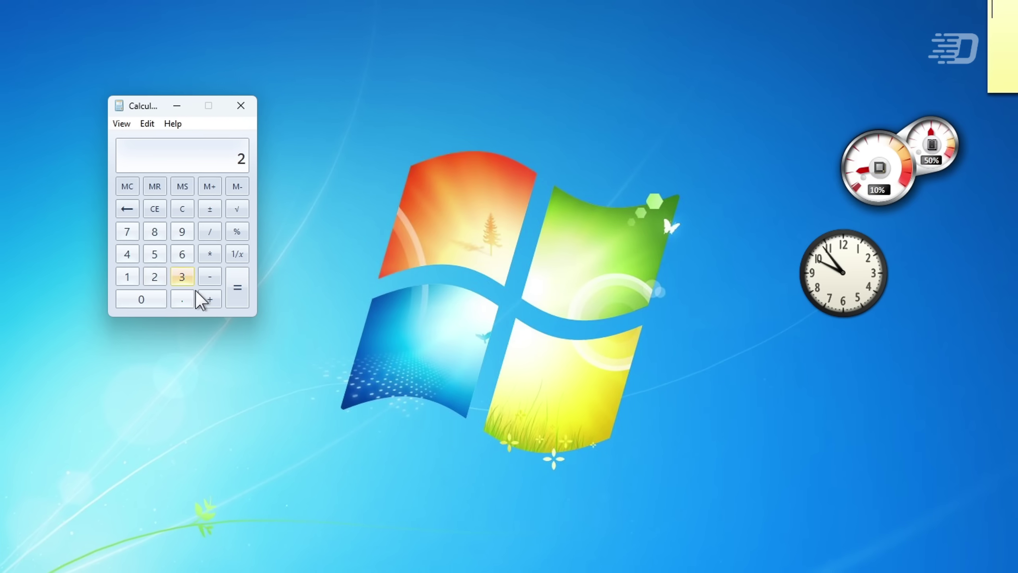
left_click(158, 283)
left_click(236, 287)
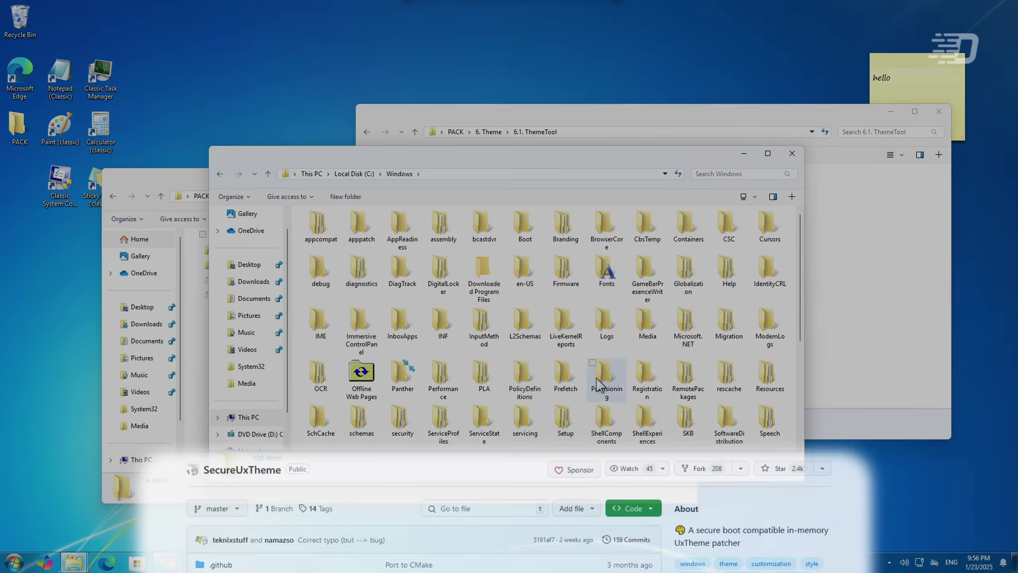
- Paste the copied theme files into C:\Windows\Resources\Themes, granting administrator permission for all items
double_click(768, 373)
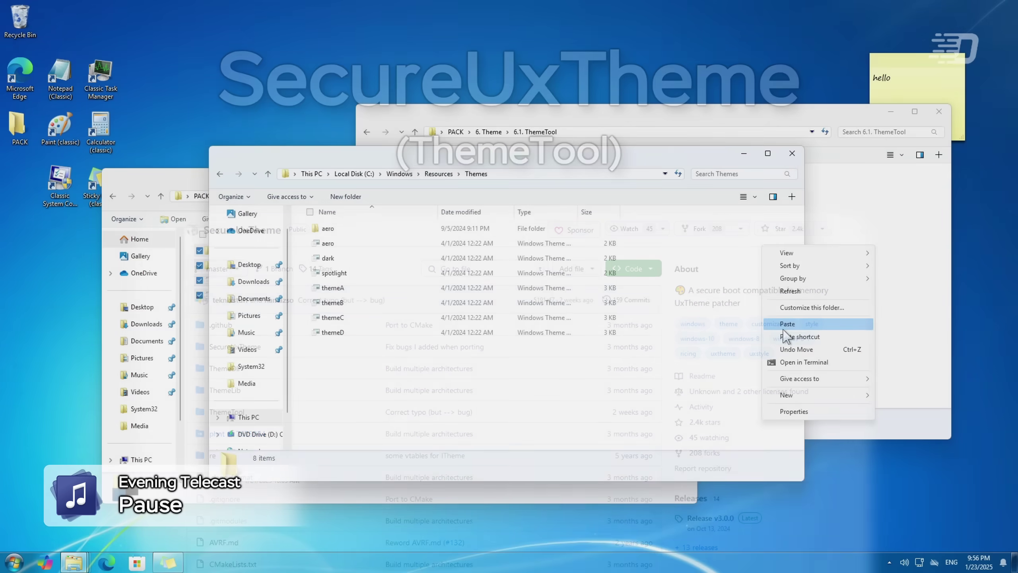
left_click(783, 333)
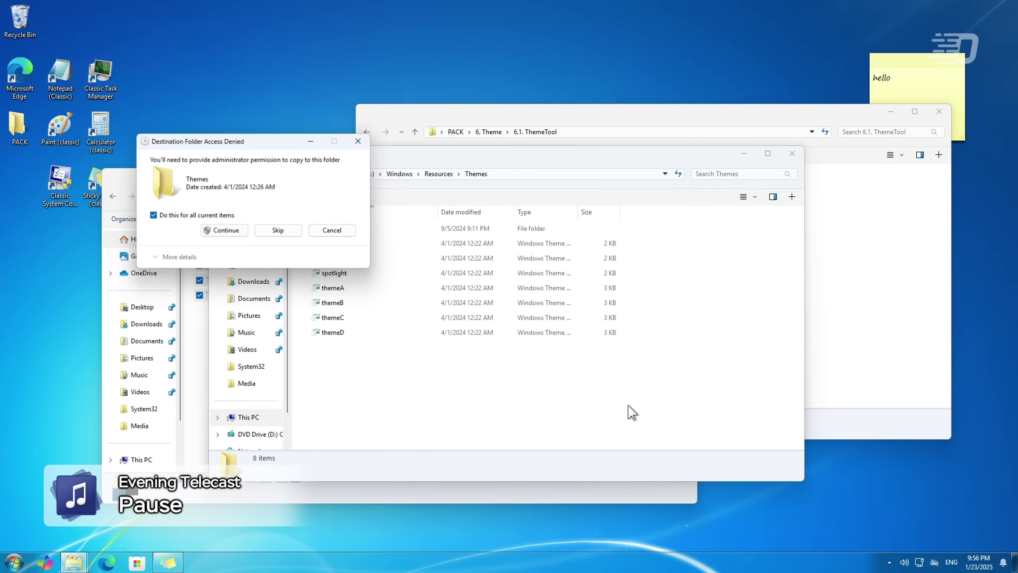
left_click(220, 229)
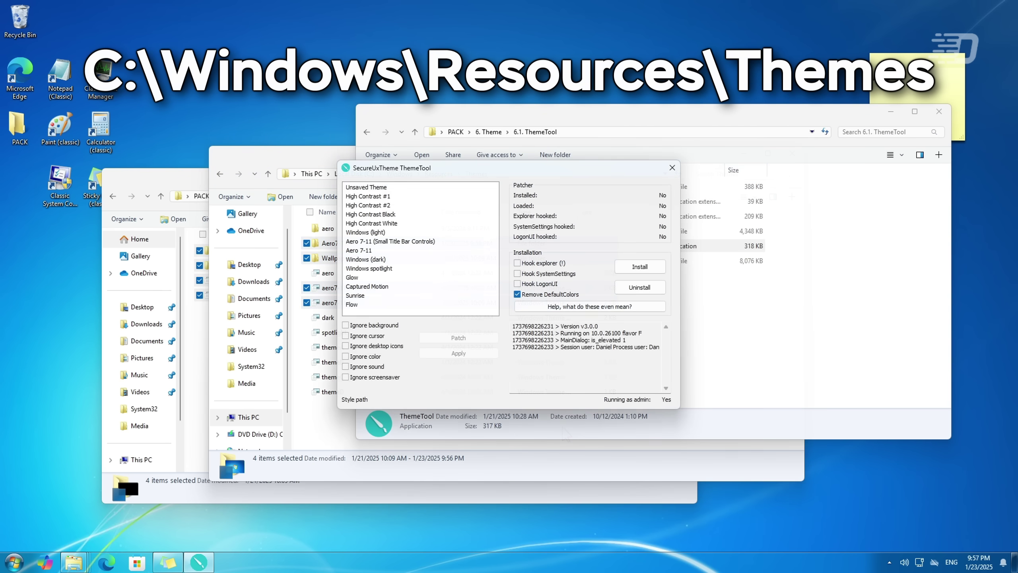
- Install the SecureUxTheme patcher with an immediate reboot, and apply the Aero 7-11 theme in ThemeTool
left_click(627, 264)
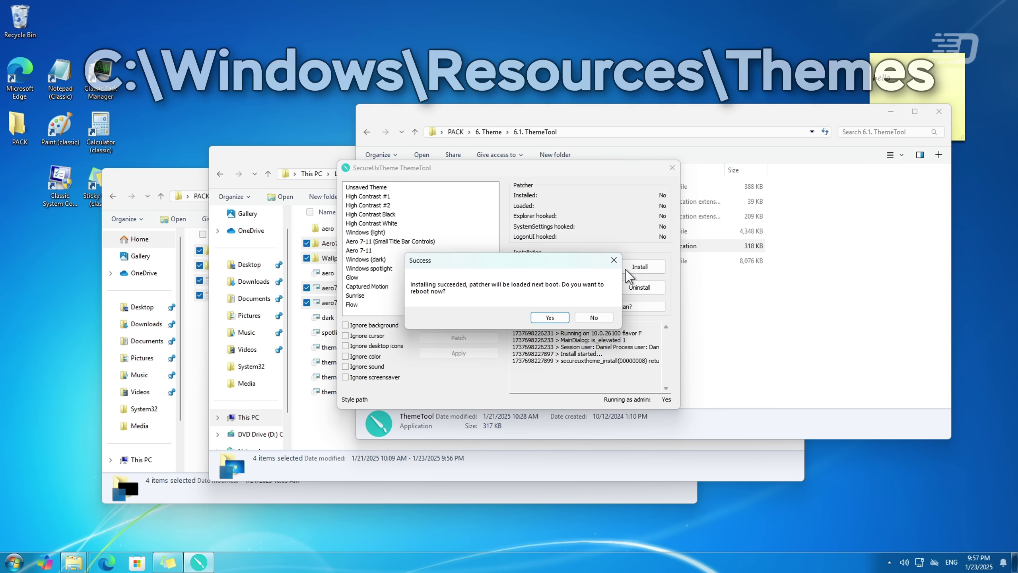
left_click(563, 321)
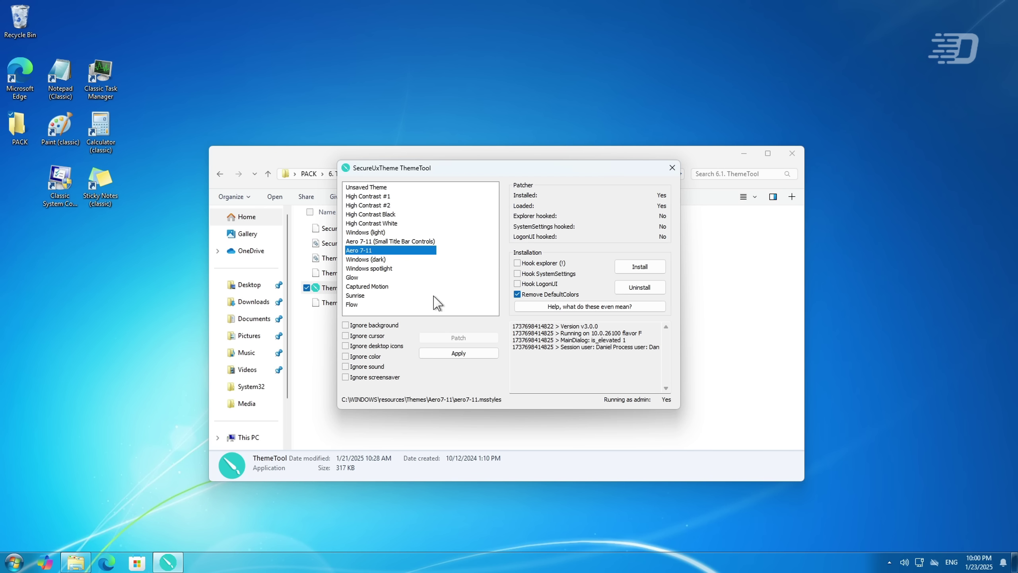
left_click(458, 353)
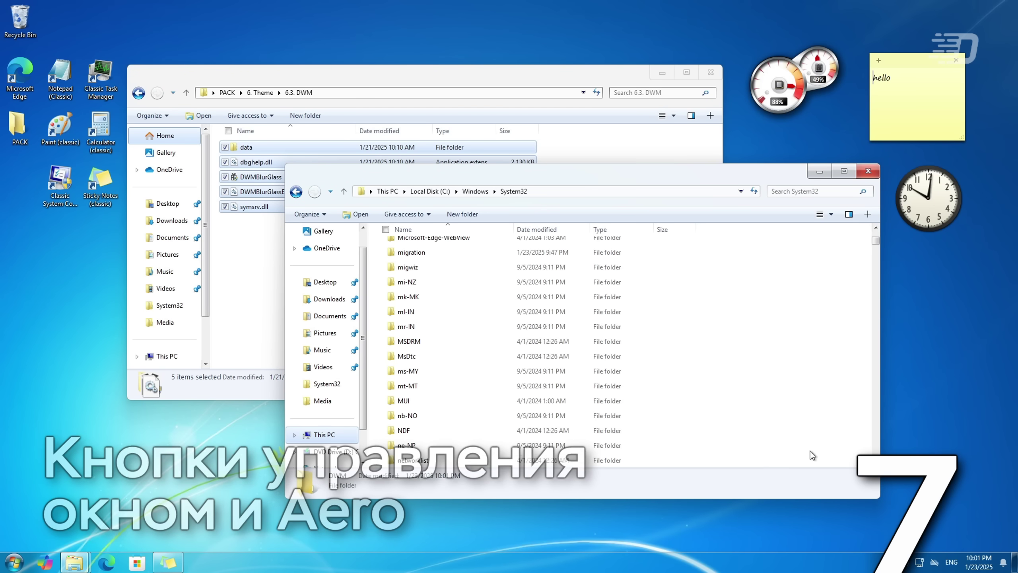
- Paste the five copied DWMBlurGlass items into C:\Windows\System32\DWM, granting administrator permission
key("Return")
key("ctrl+v")
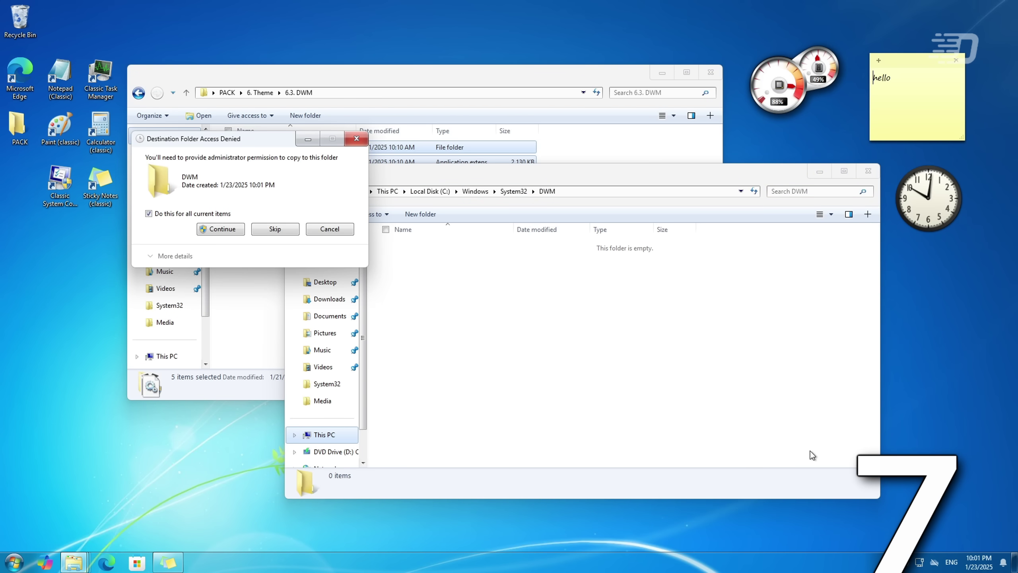
key("Return")
key("Return")
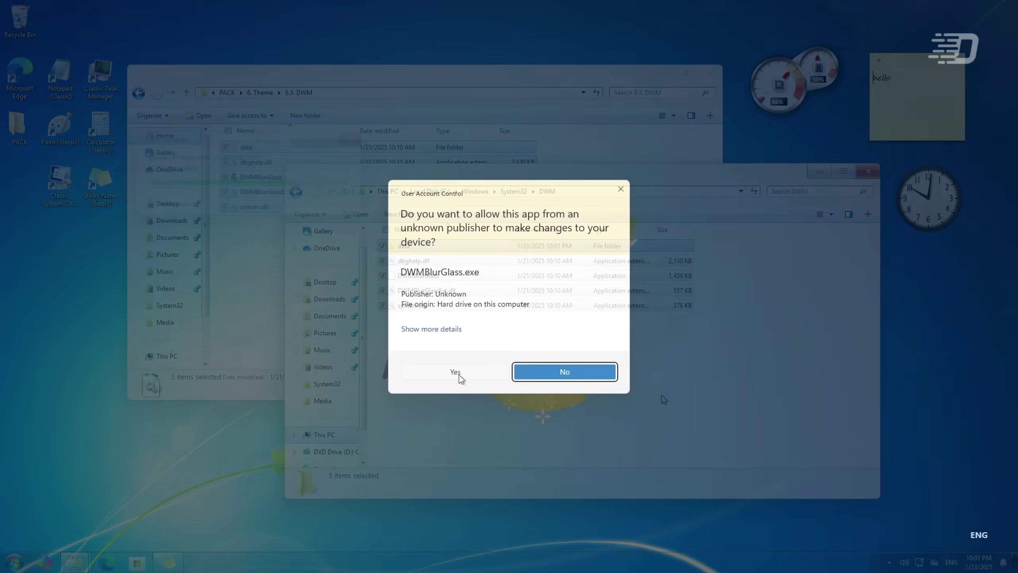
- Allow DWMBlurGlass to run with administrator rights and look through its advanced and general settings
left_click(459, 375)
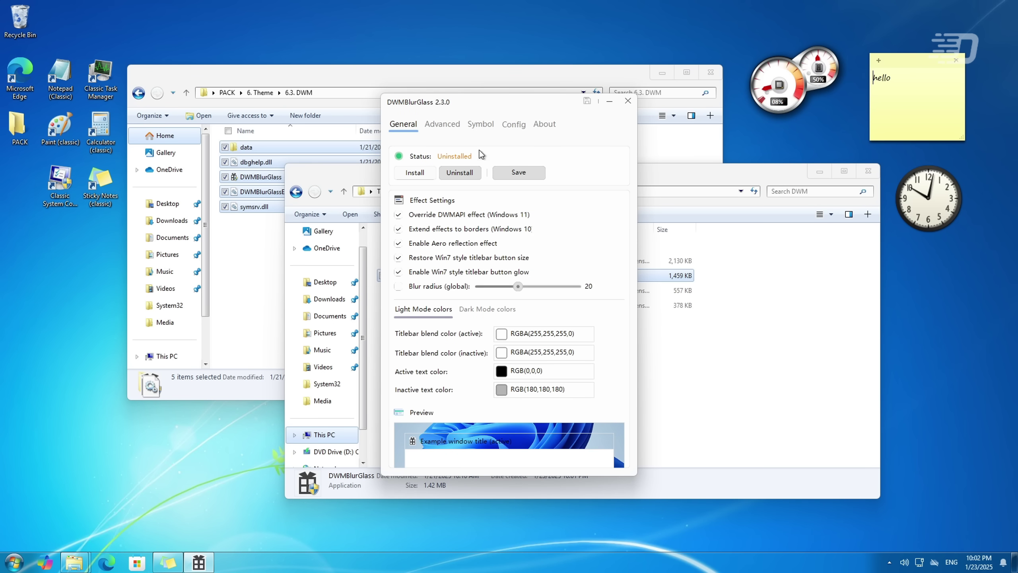
left_click(442, 124)
left_click(402, 124)
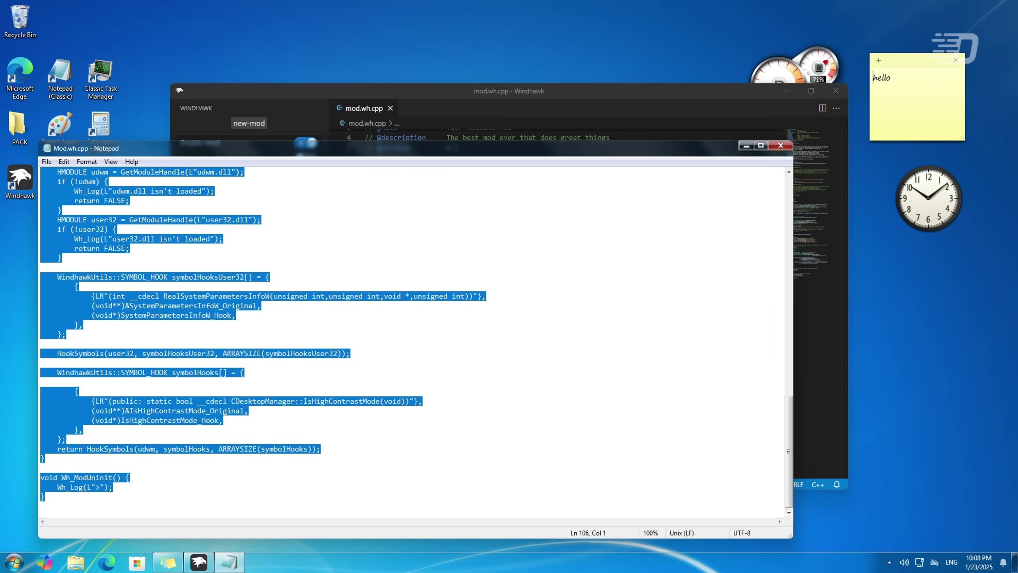
- Replace the new Windhawk mod's sample code with the code copied from Mod.wh.cpp and compile the mod
left_click(325, 105)
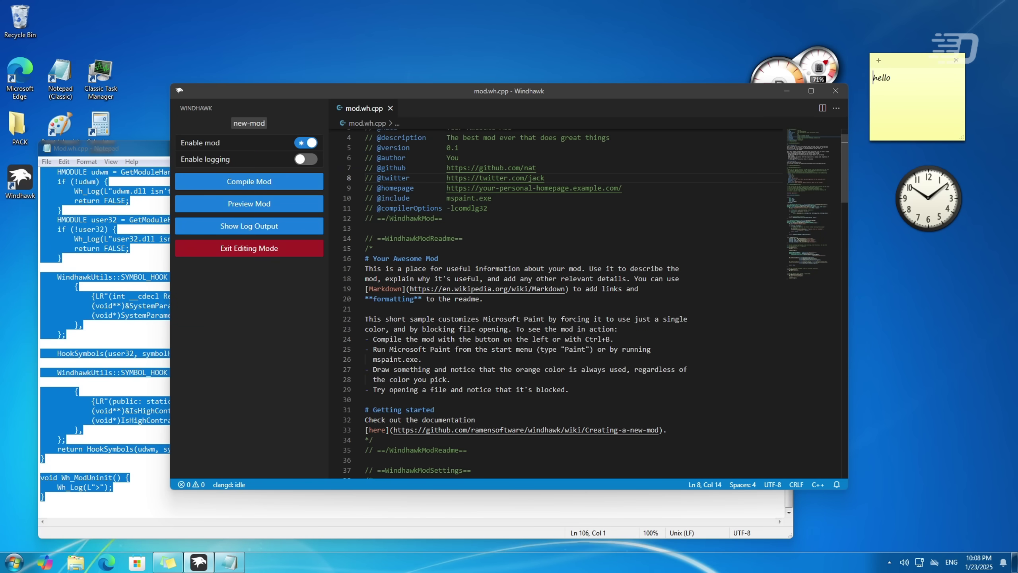
key("ctrl+a")
key("ctrl+v")
left_click(260, 181)
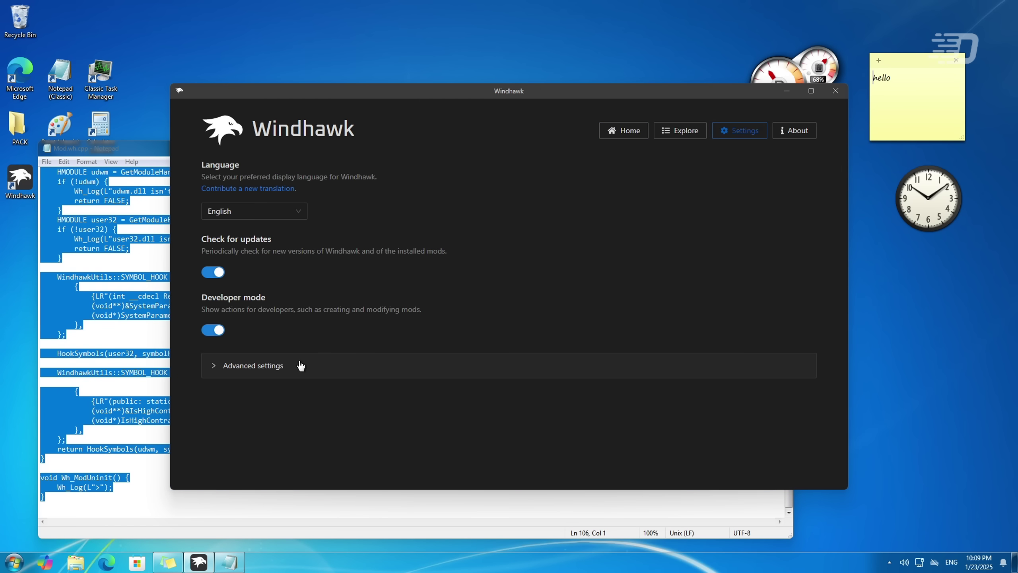
- Add dwm.exe to Windhawk's process inclusion list with a restart of Windhawk, and shift the Notepad window slightly up and right
left_click(301, 365)
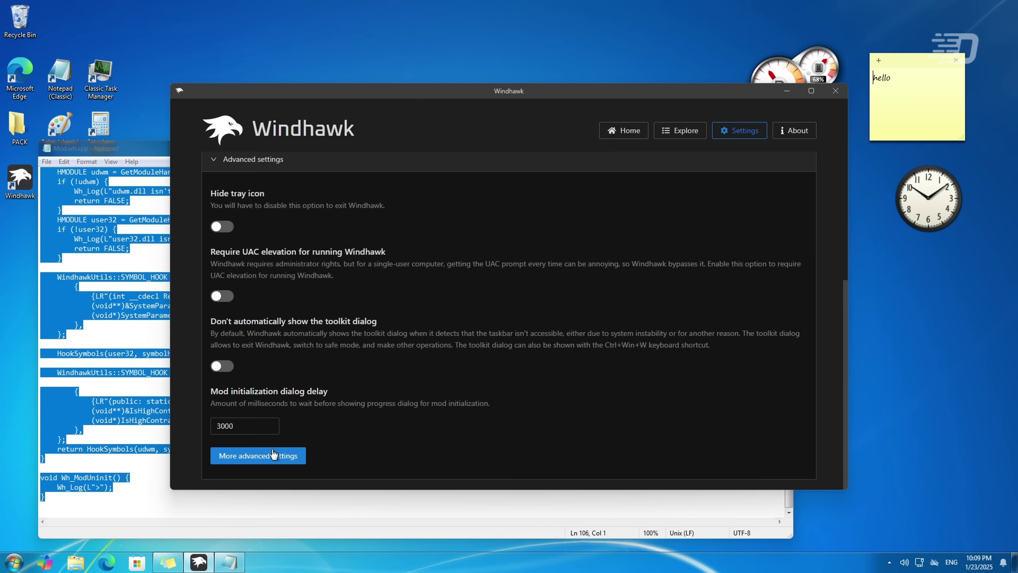
left_click(258, 456)
scroll(507, 300, "down", 5)
type("dwm.exe")
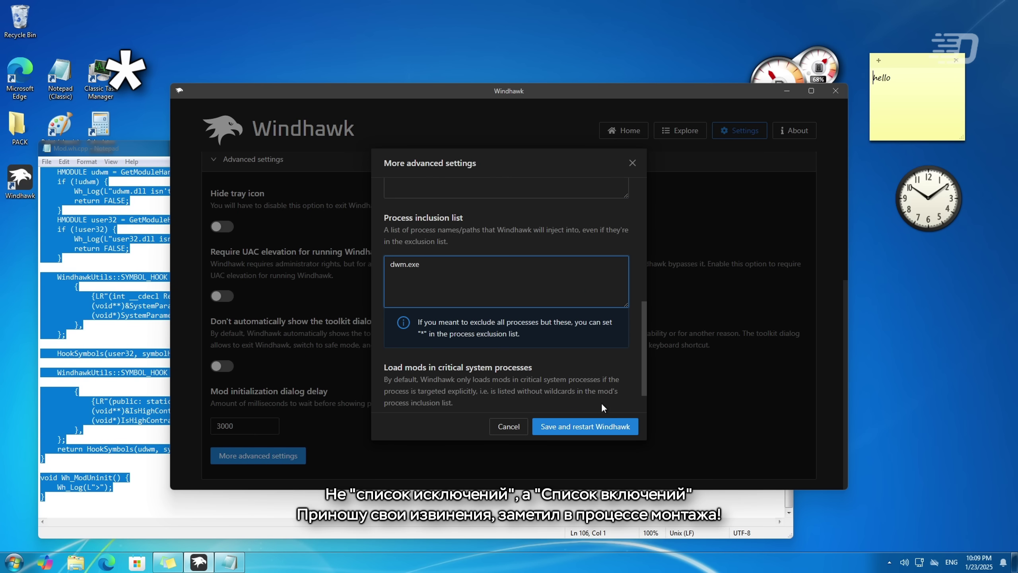
left_click(597, 425)
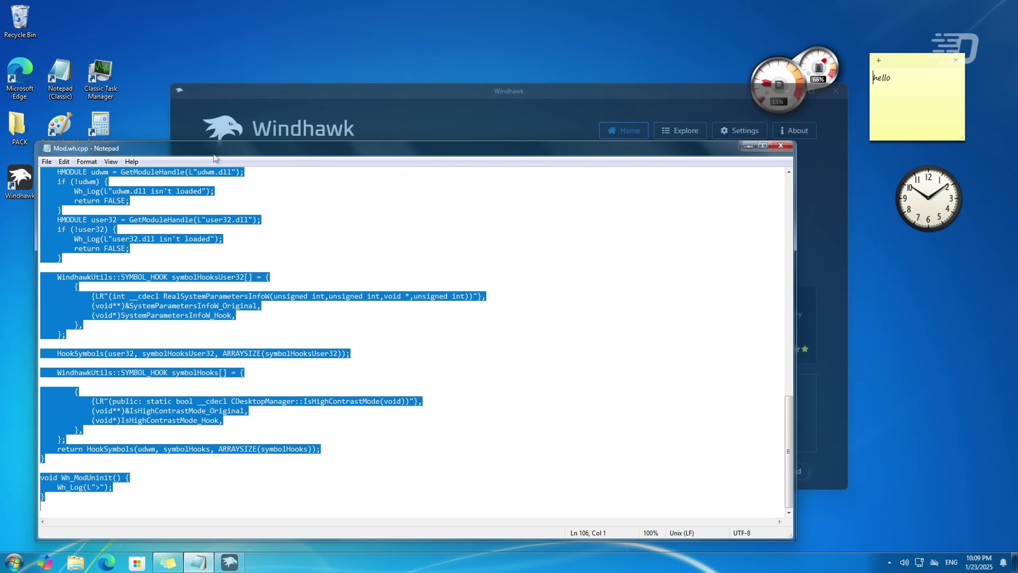
mouse_move(448, 155)
left_mouse_down()
mouse_move(490, 135)
mouse_move(464, 144)
left_mouse_up()
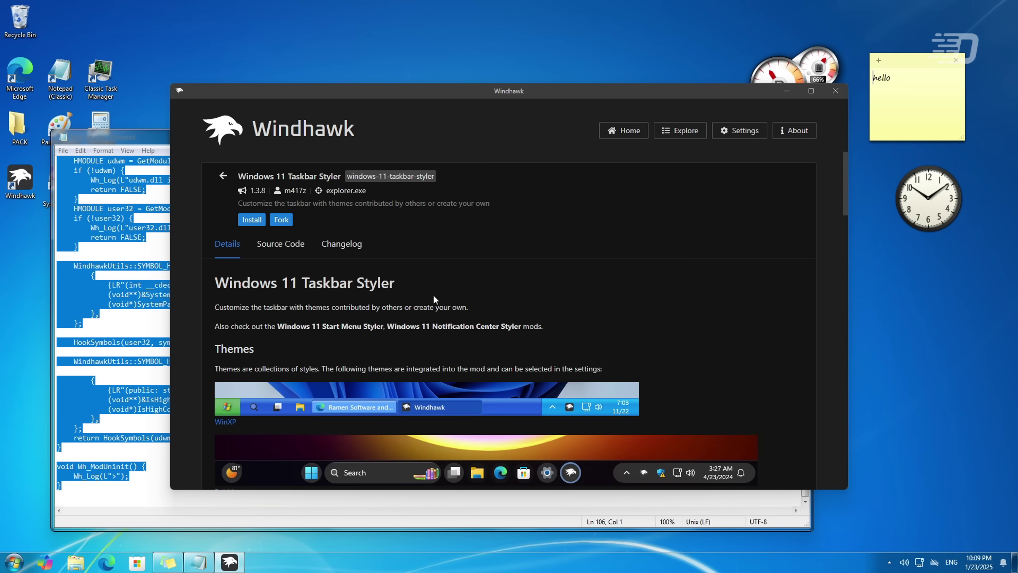
- Find the Eradicate Immersive Menus mod in the Windhawk catalogue and install it, accepting the risk
scroll(436, 297, "down", 7)
key("alt+Left")
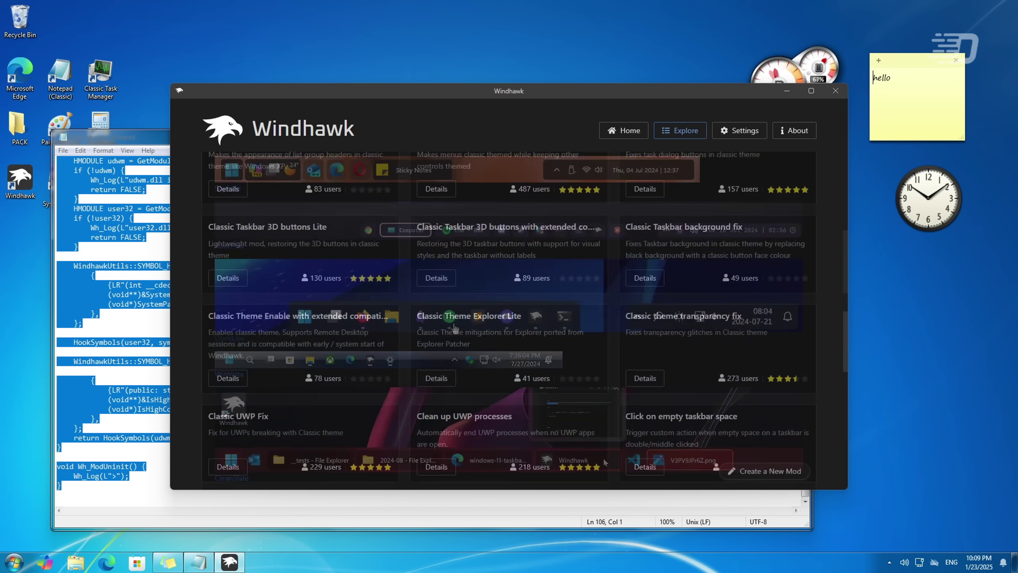
scroll(662, 243, "down", 10)
scroll(662, 242, "down", 8)
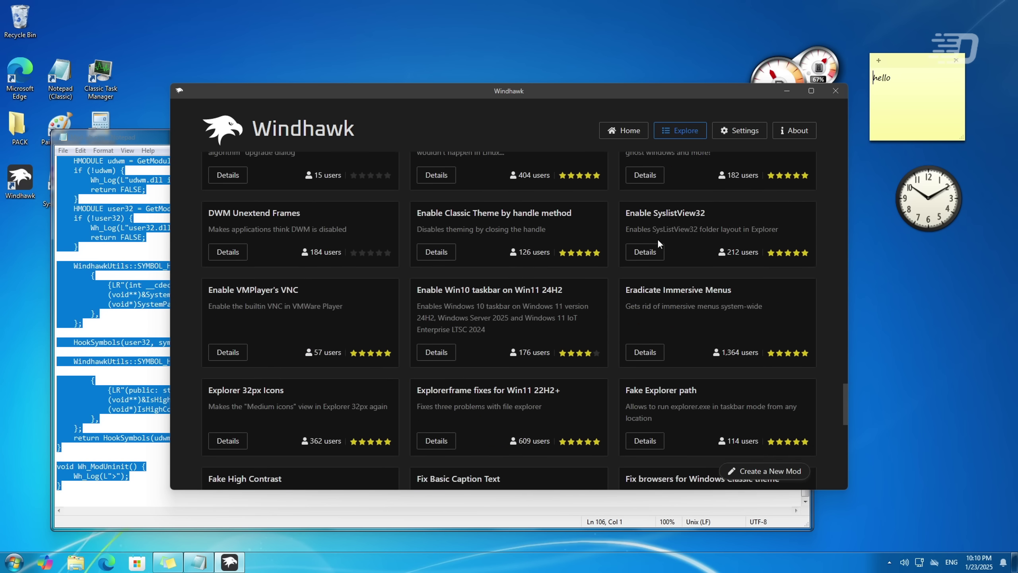
left_click(644, 298)
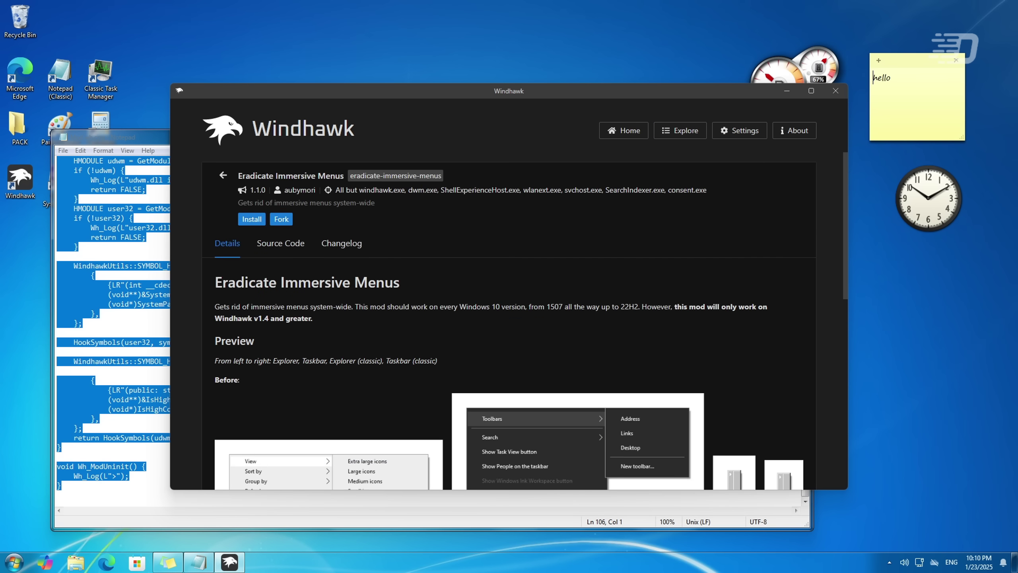
scroll(640, 306, "down", 5)
scroll(284, 288, "up", 5)
left_click(251, 219)
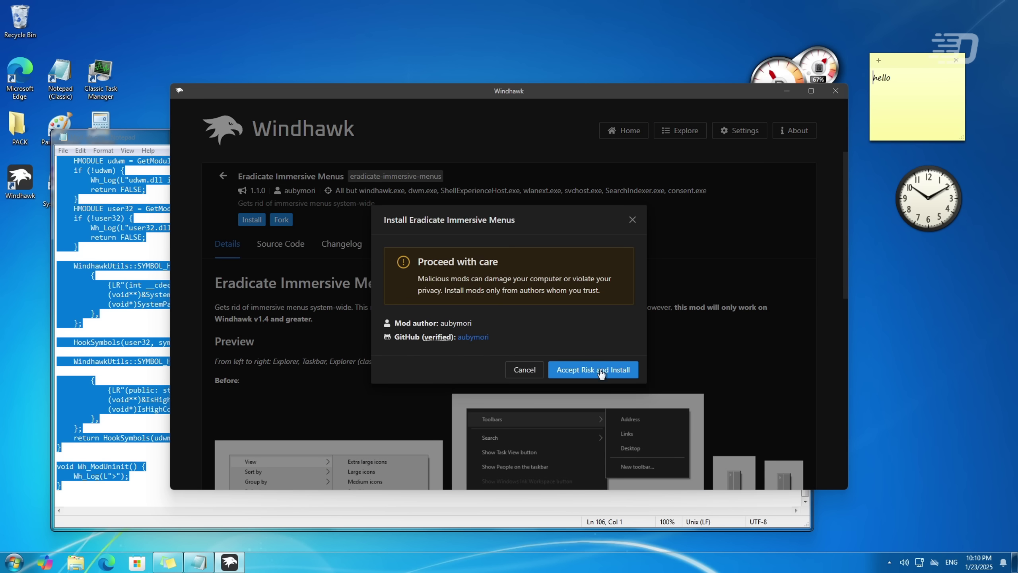
left_click(595, 370)
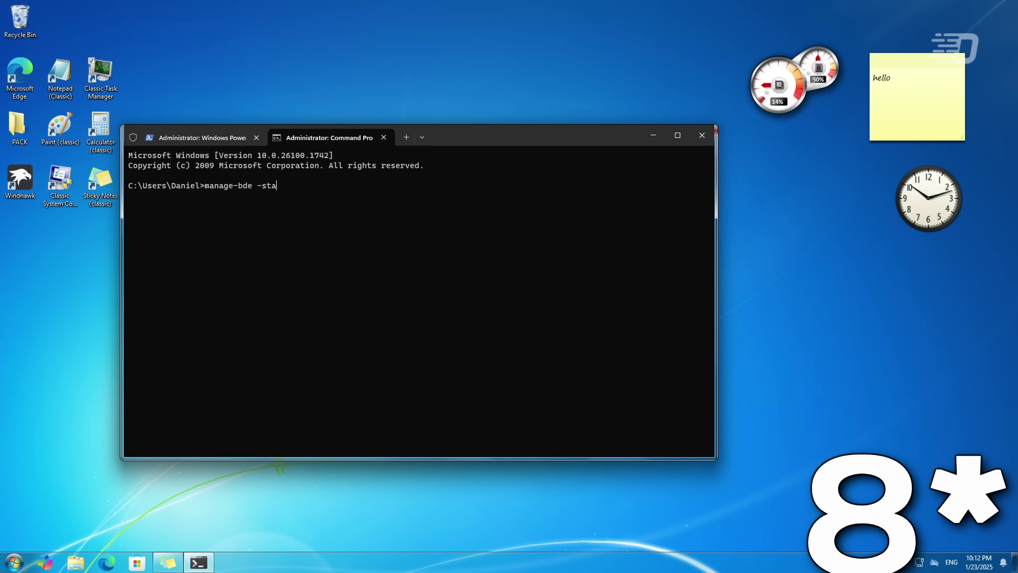
- Check the BitLocker state with manage-bde -status and turn encryption off with manage-bde -off C:
type("tus")
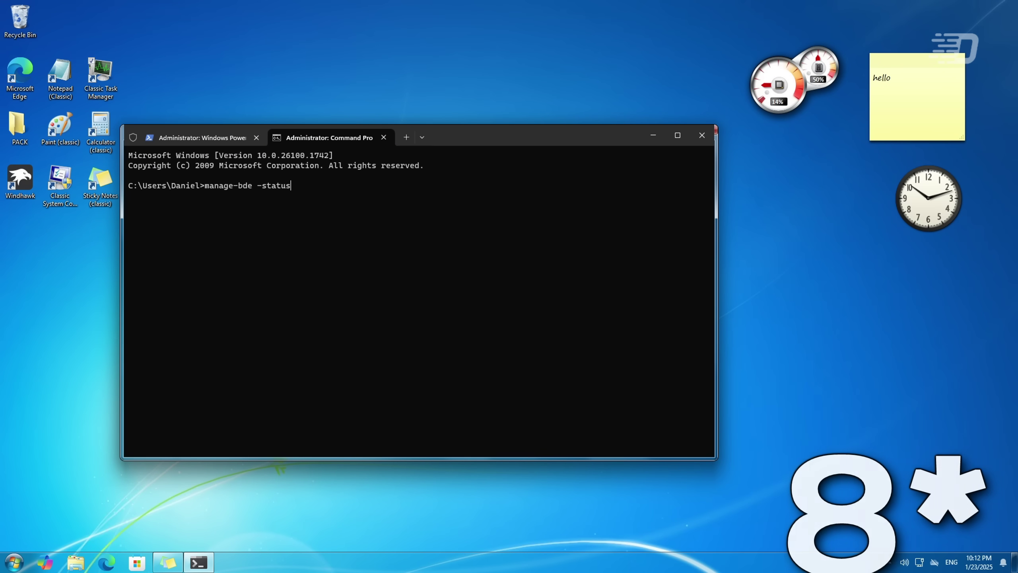
key("Return")
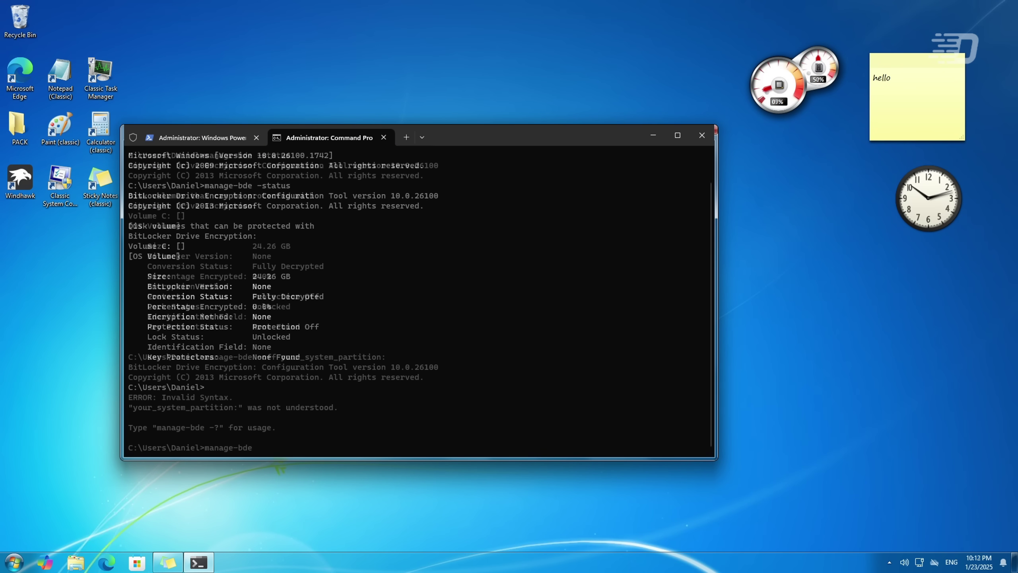
type("manage-bde -off ")
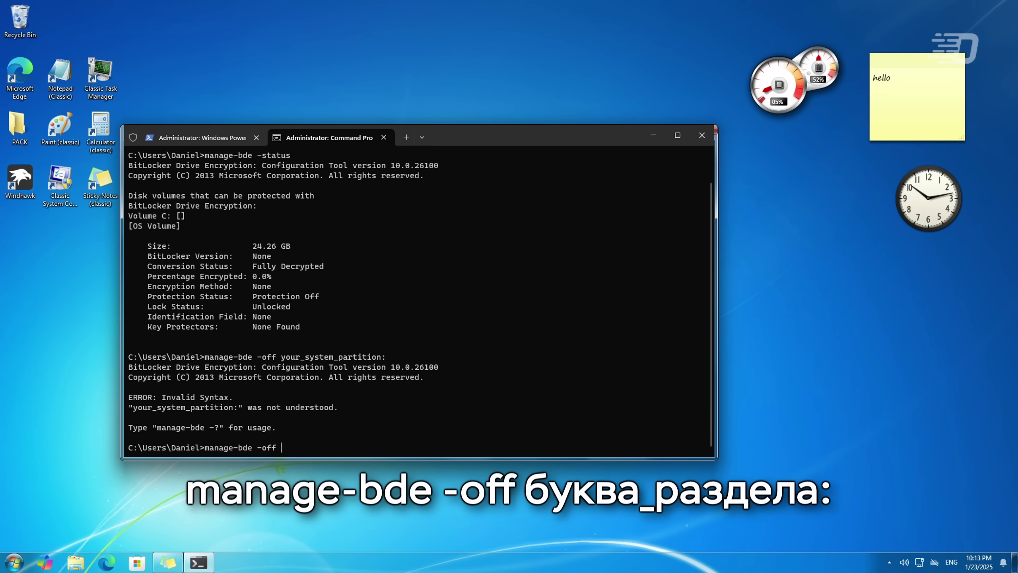
type("C:")
key("Return")
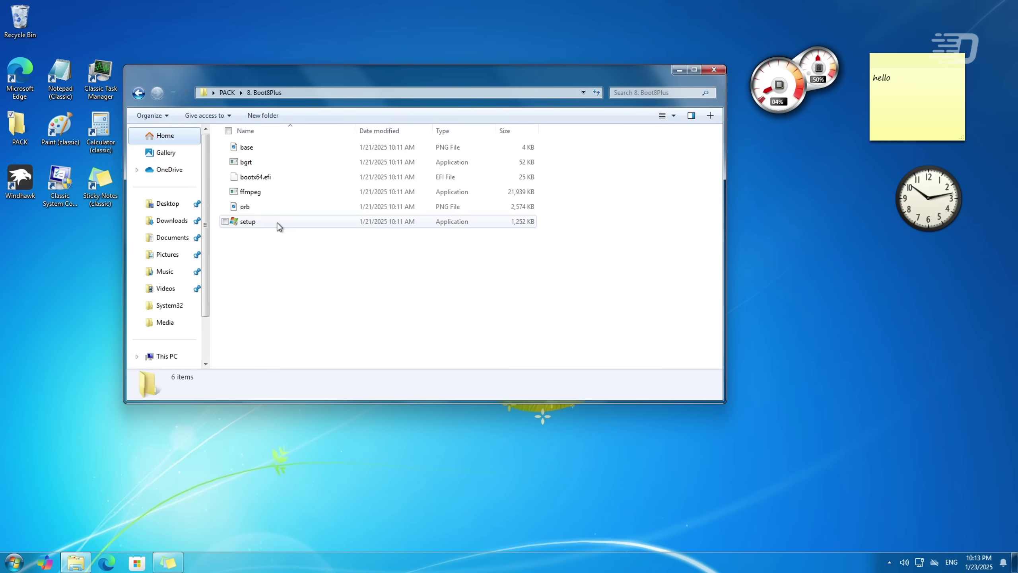
- Run the Boot8Plus setup with administrator rights and install it with the default 1024 x 768 resolution and delays
left_click(278, 225)
double_click(279, 225)
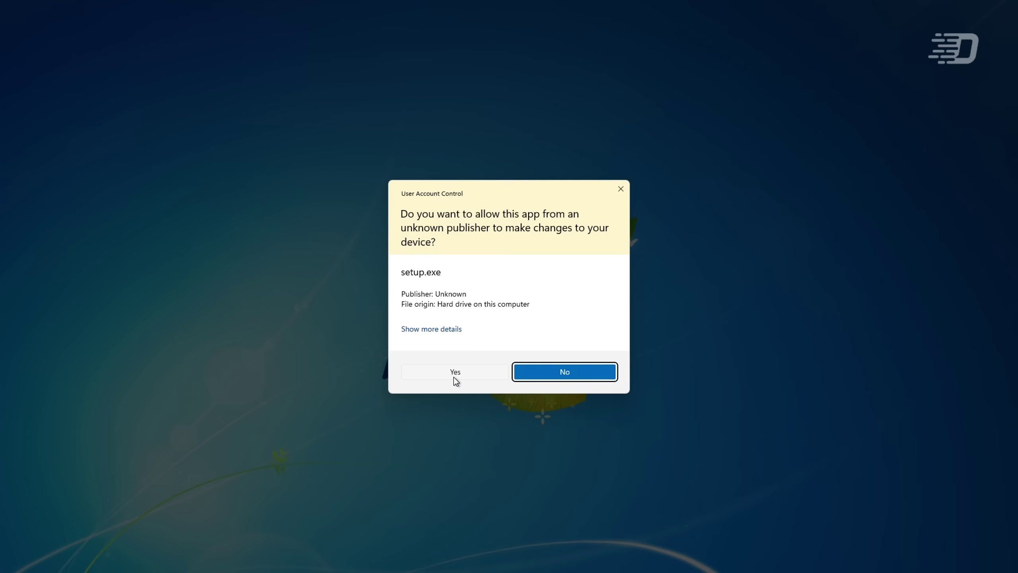
left_click(454, 372)
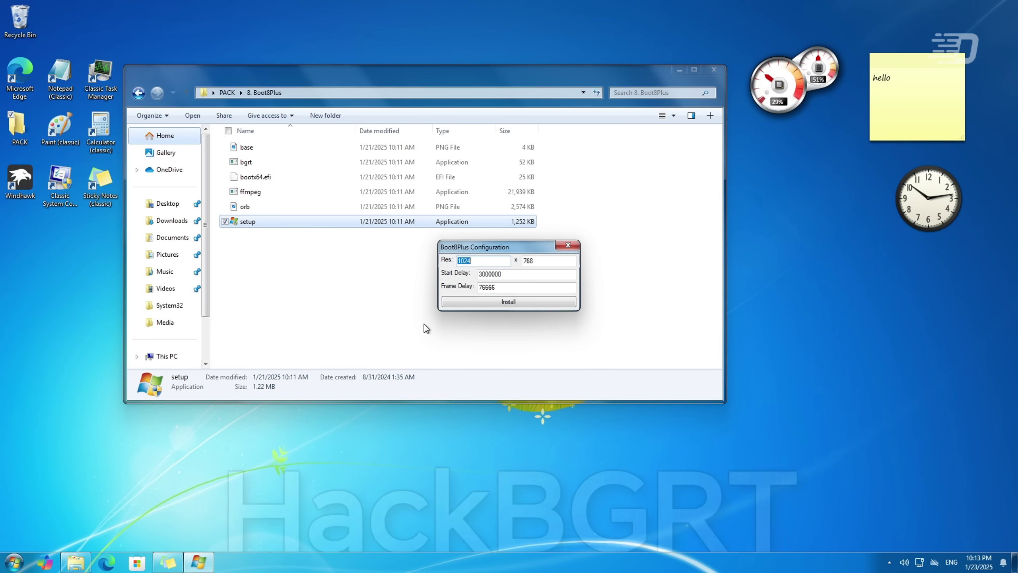
left_click(483, 301)
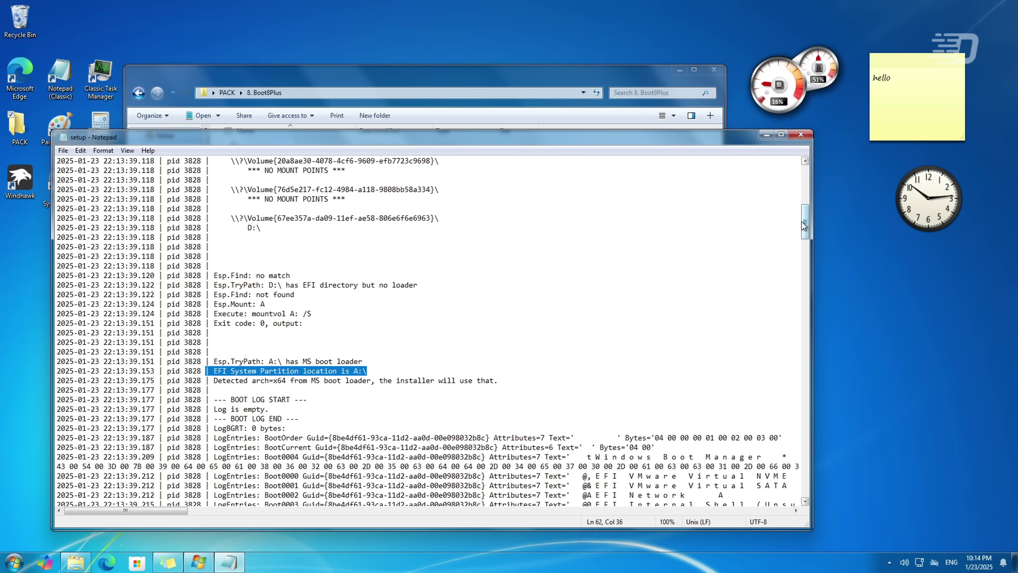
- Review the EFI system partition entries in the setup log and restart the computer
scroll(803, 226, "up", 3)
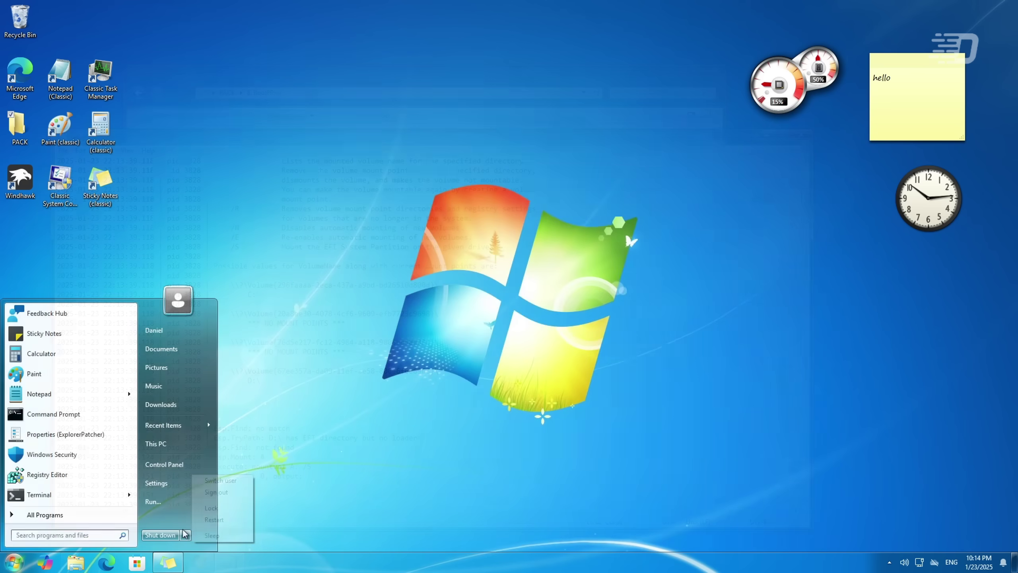
left_click(205, 528)
left_click(215, 521)
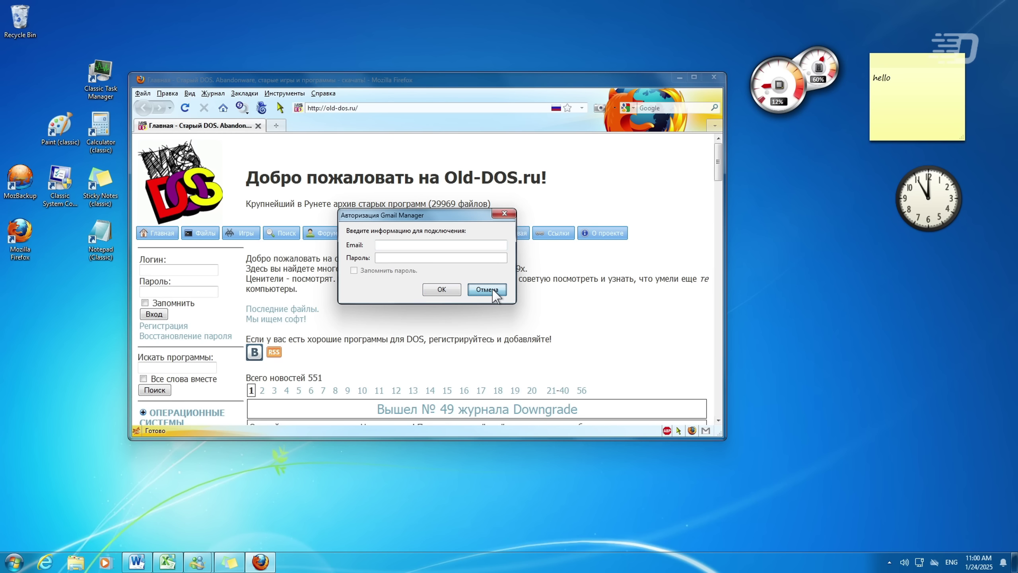
- Dismiss the Gmail Manager sign-in request and skim the Old-DOS.ru home page in the old Firefox
left_click(487, 289)
scroll(401, 281, "down", 10)
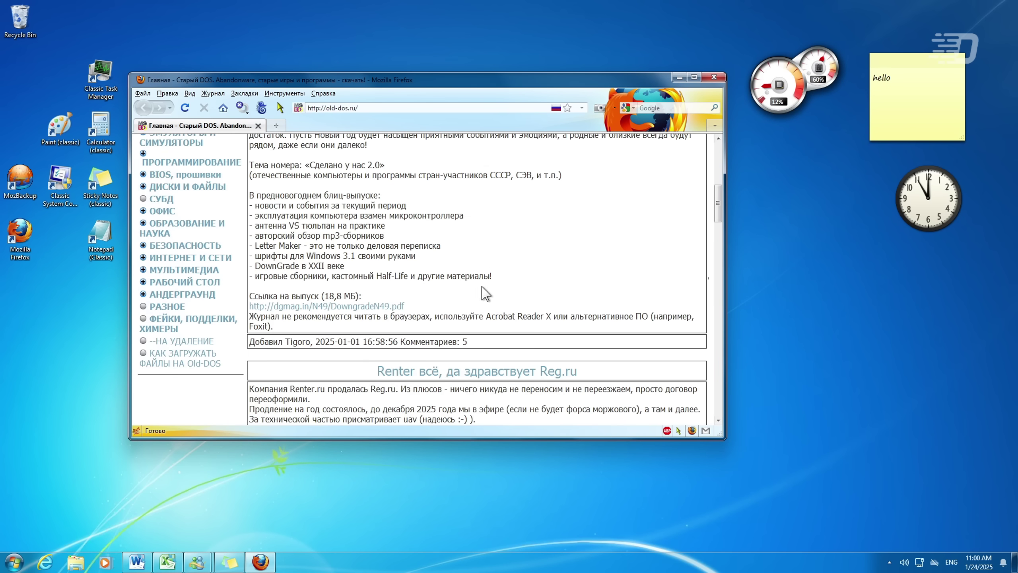
scroll(328, 253, "up", 15)
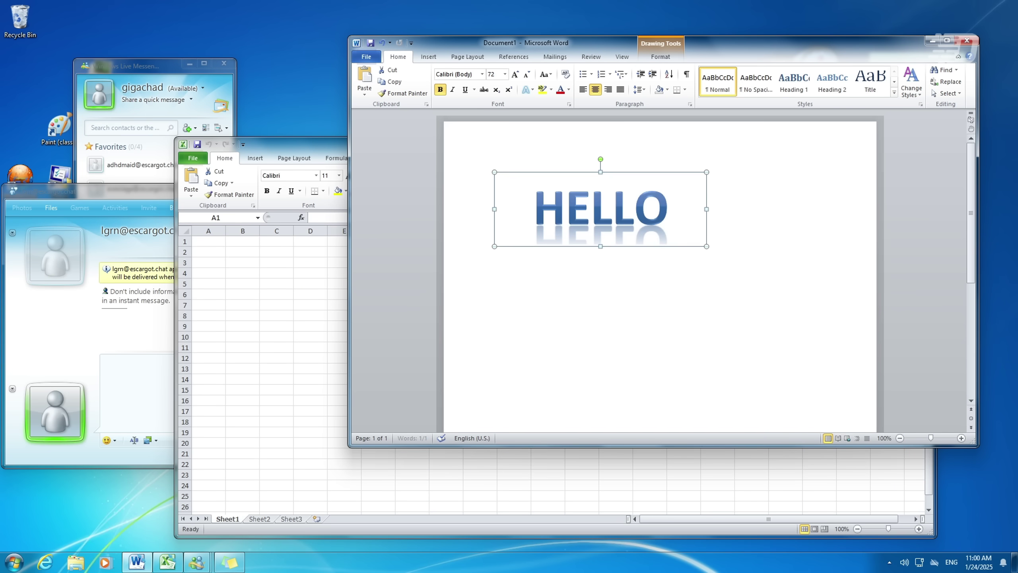
- Select cell A2 in the blank Excel workbook behind the Word document
left_click(219, 253)
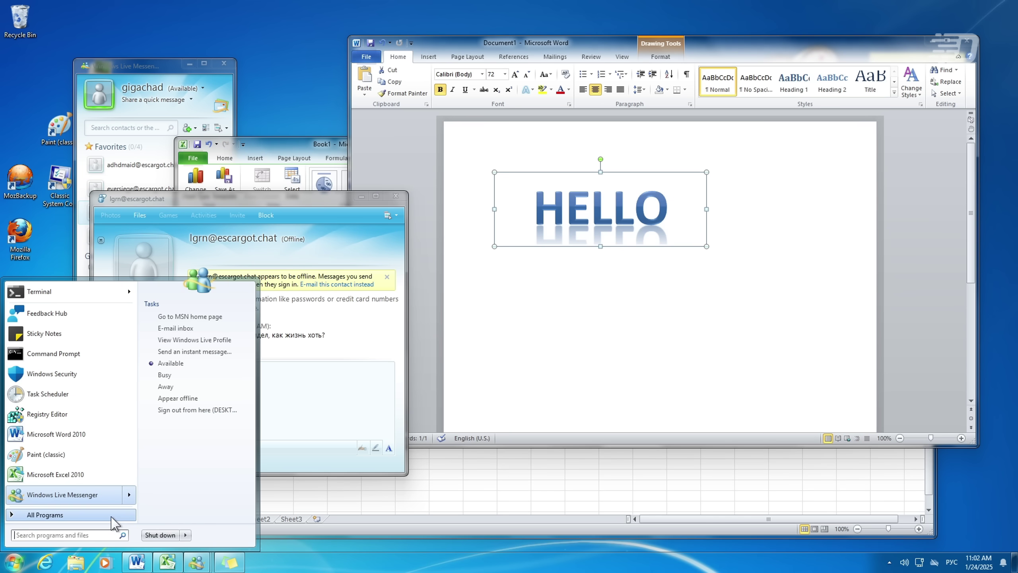
- Show the full list of installed programs and select a dragon tile in Mahjong Titans
left_click(109, 517)
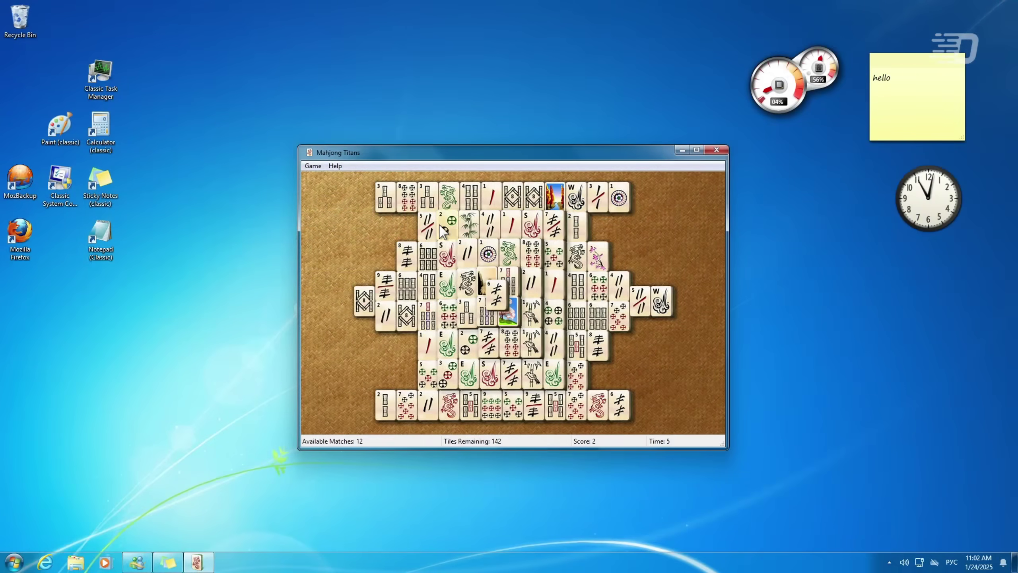
left_click(467, 285)
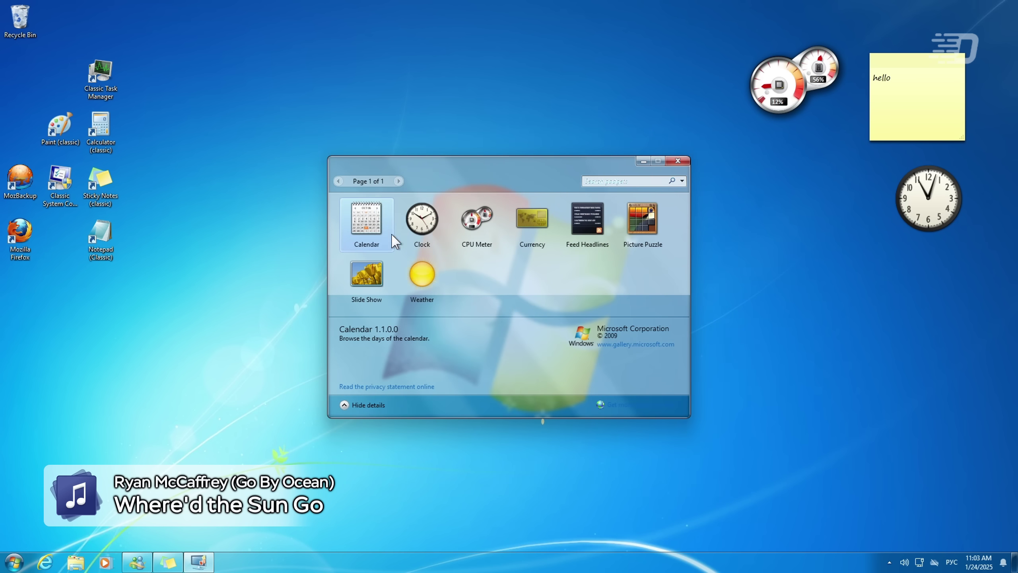
- Add the Calendar gadget from the gadget gallery to the desktop
left_click_drag(392, 235, 751, 308)
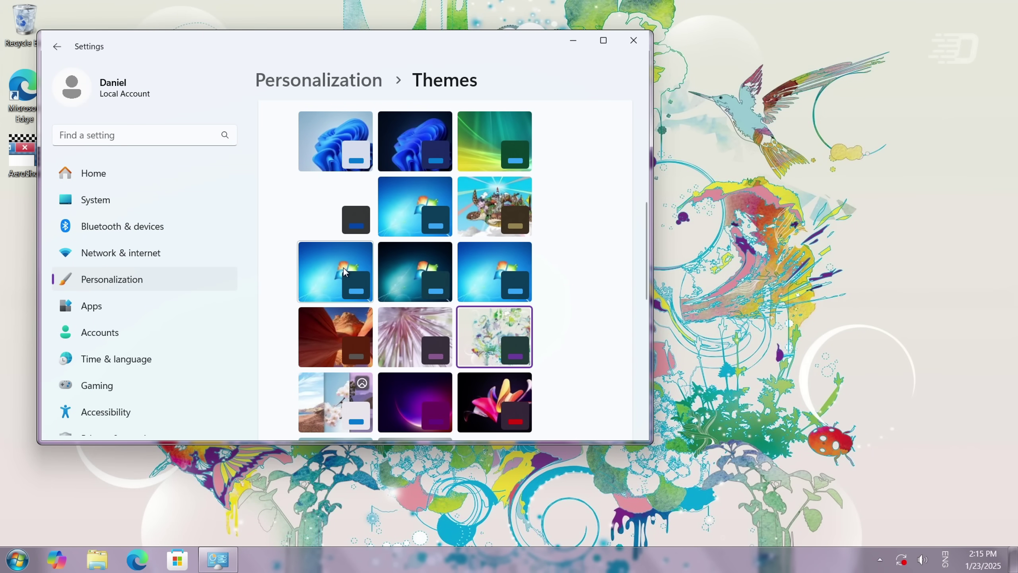
- Close the Local Disk (C:) window and apply the Windows 7 wallpaper theme in the middle of the second theme row
left_click(411, 228)
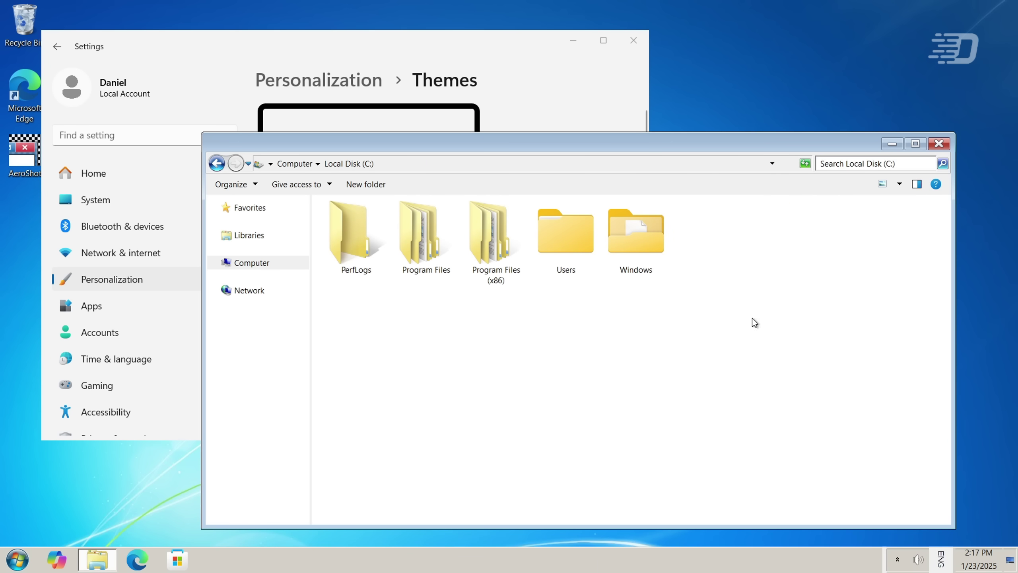
left_click(938, 143)
scroll(378, 324, "down", 10)
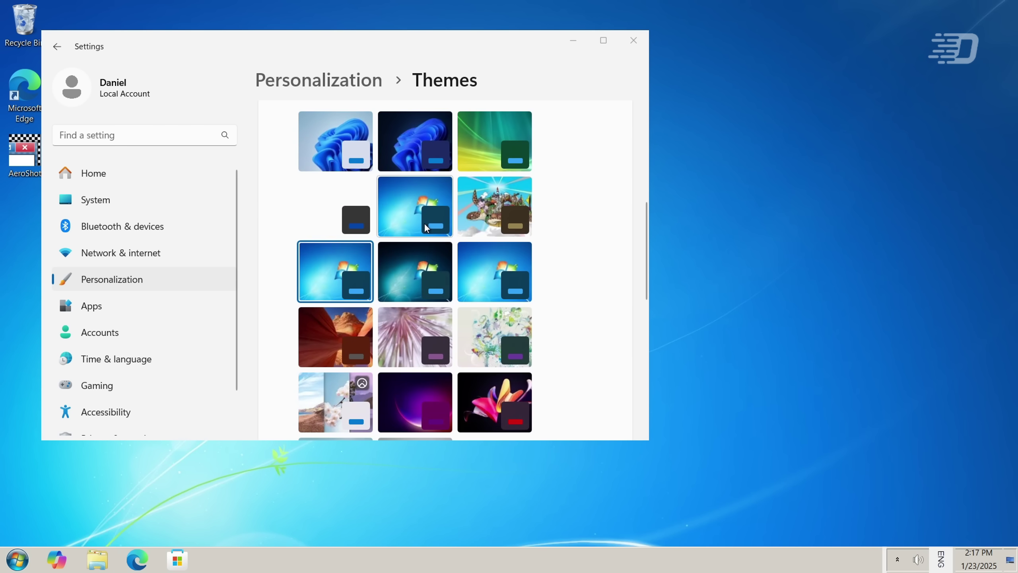
left_click(424, 223)
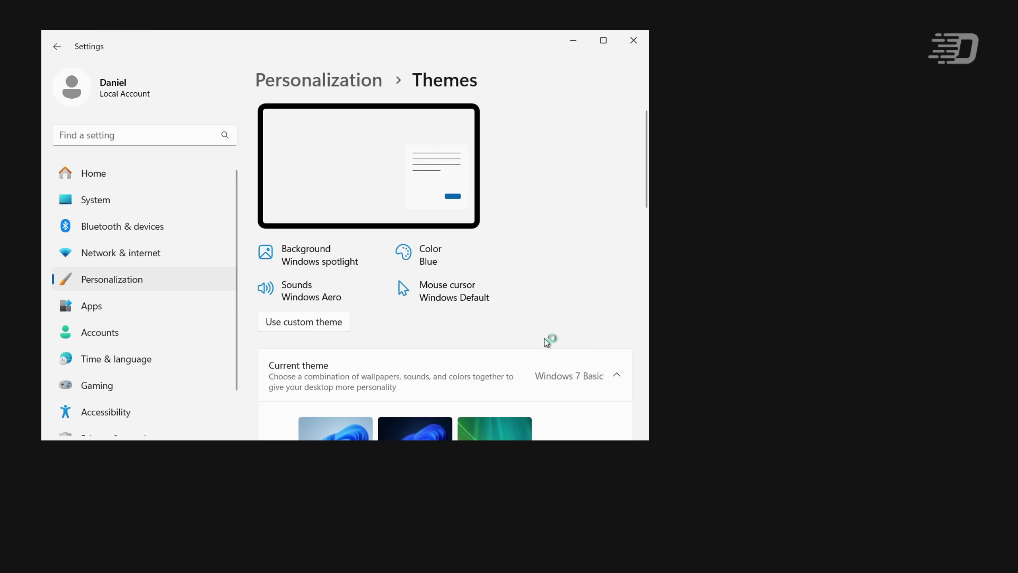
scroll(547, 340, "down", 3)
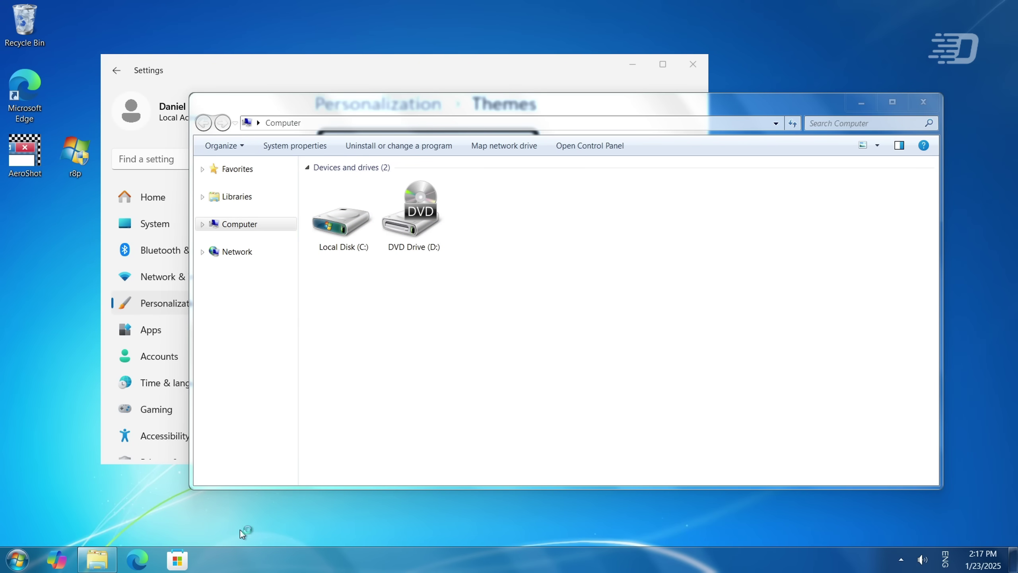
- Show the Windows security options screen, return to the desktop and launch Task Manager
key("ctrl+alt+Delete")
key("Escape")
key("ctrl+shift+Escape")
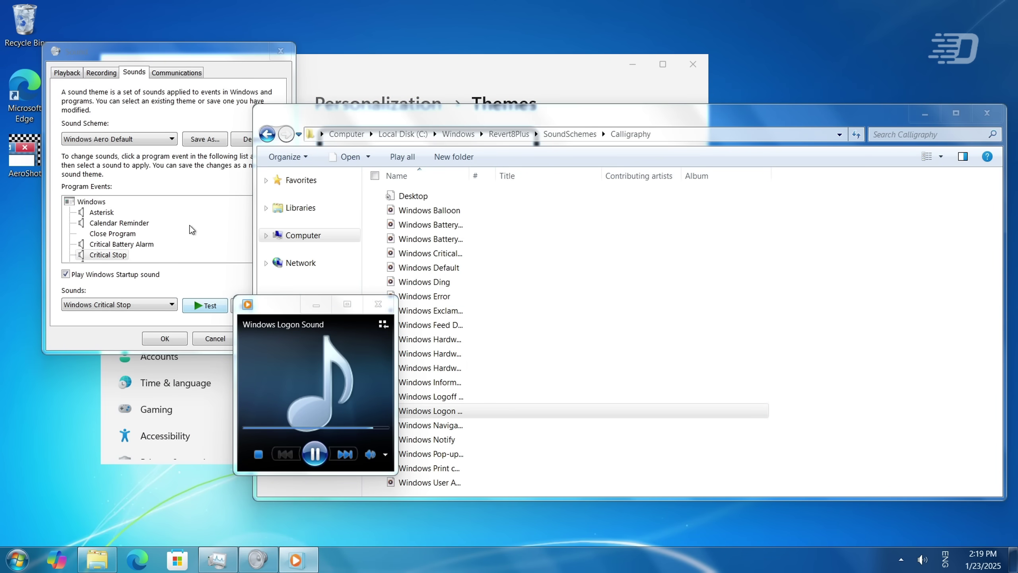
- Check the available sound schemes in the Sound dialog and close it without changing the scheme
left_click(119, 138)
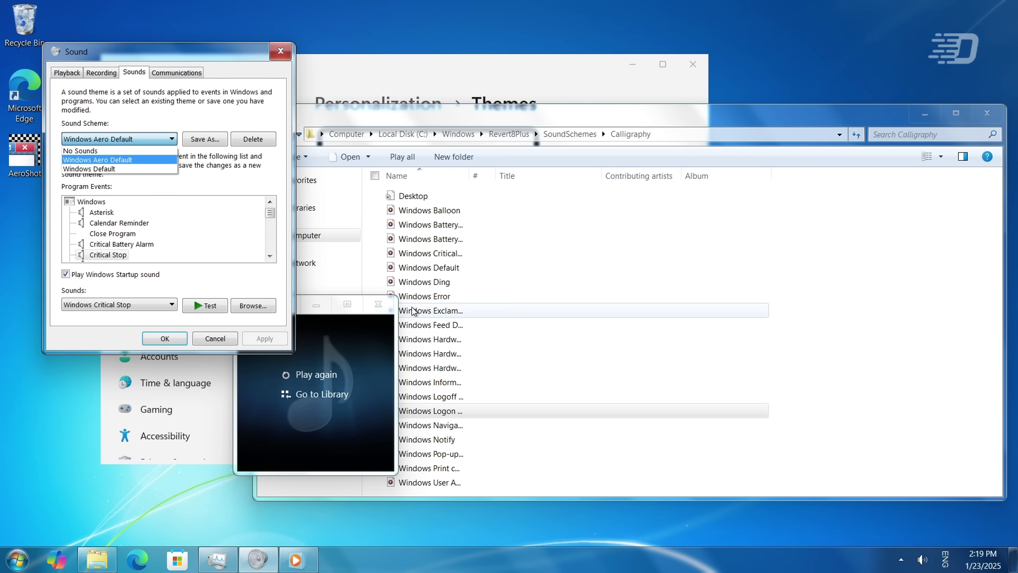
left_click(296, 92)
key("Escape")
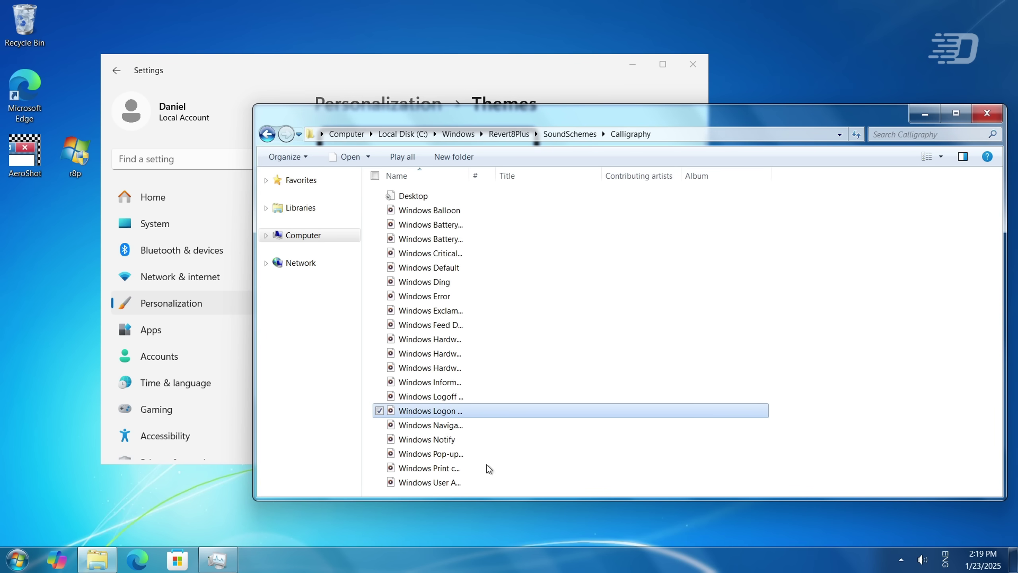
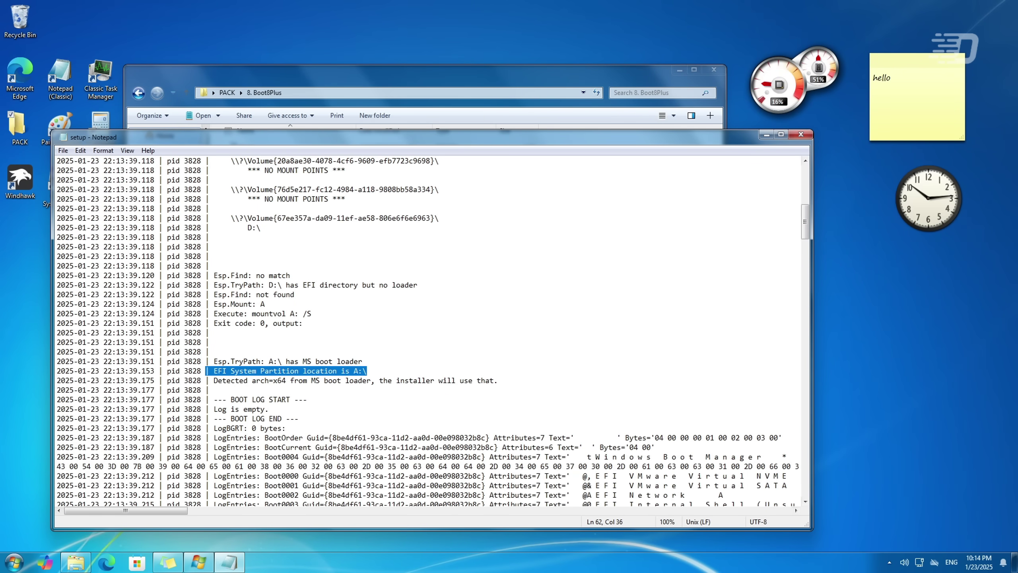
- Examine the volume mount points and the bcdedit commands in the Boot8Plus setup log
left_click_drag(803, 226, 803, 211)
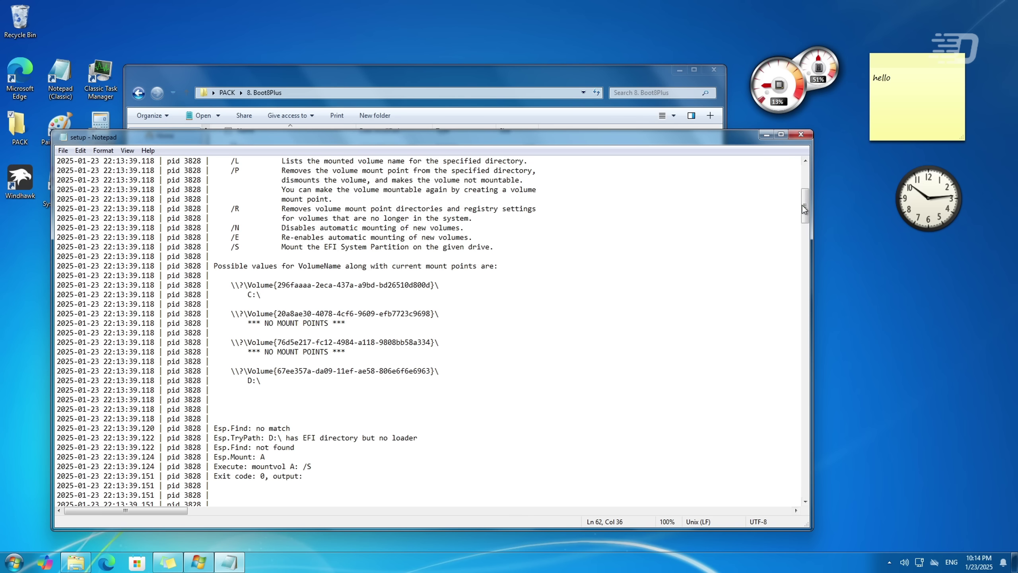
left_click_drag(807, 208, 784, 411)
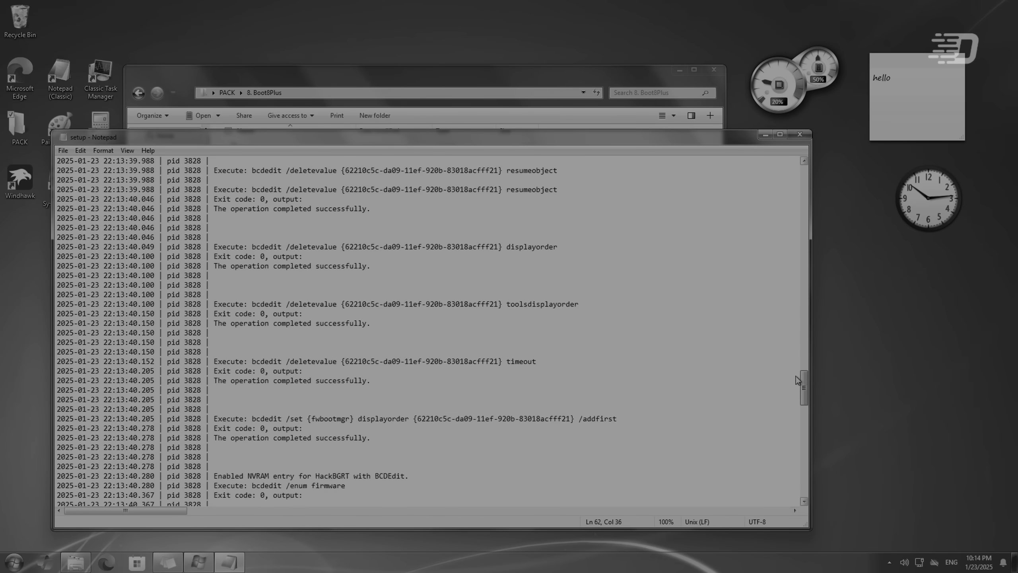
left_click_drag(795, 376, 805, 198)
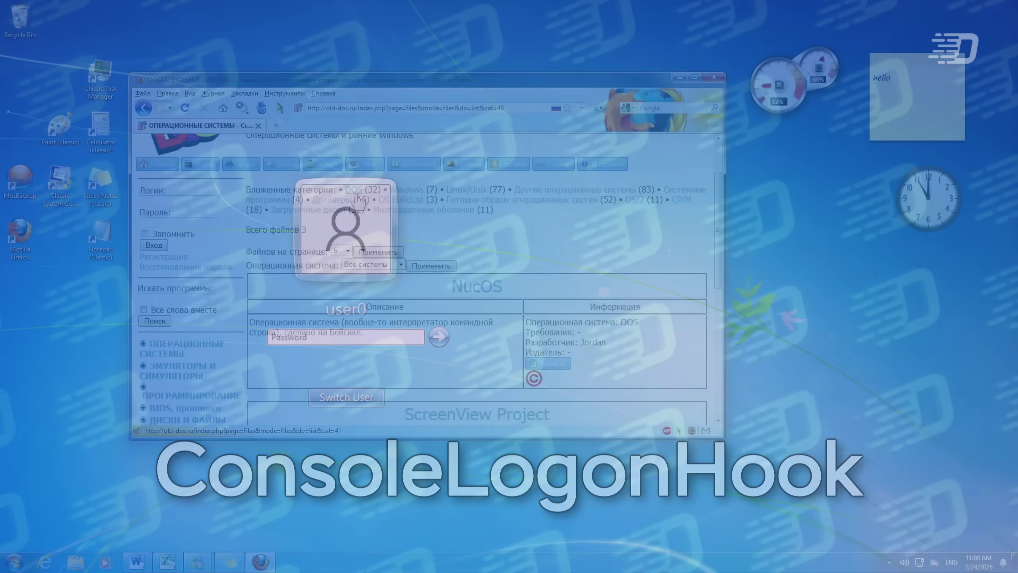
- Open the Windows subcategory of operating systems on Old-DOS.ru and skim its file listings
left_click(413, 190)
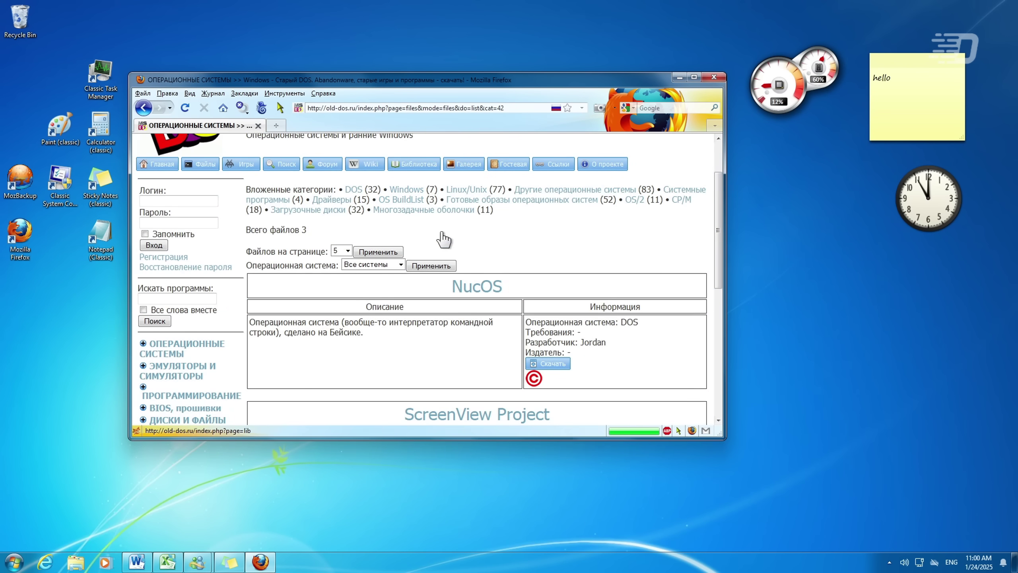
scroll(443, 250, "down", 10)
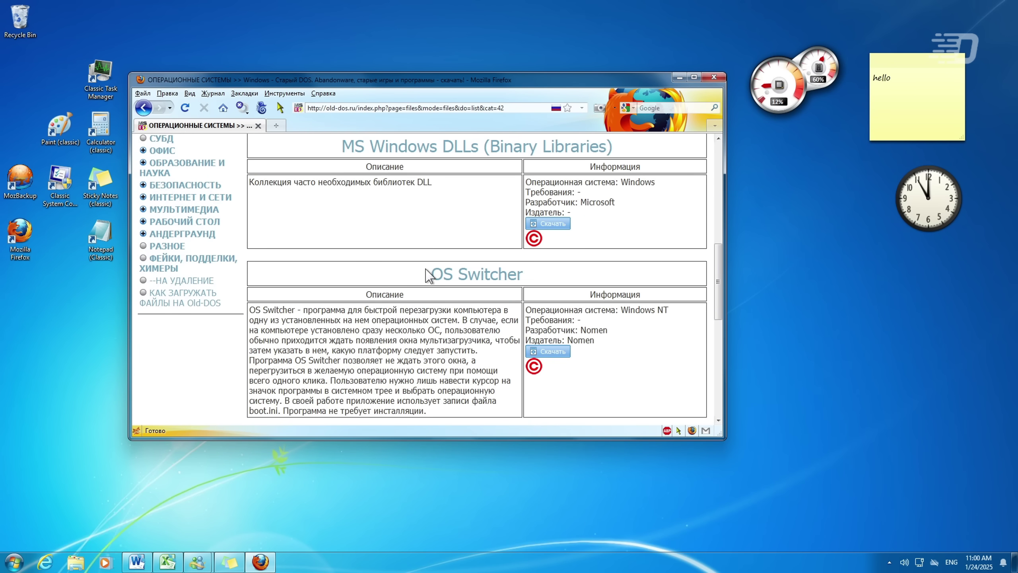
scroll(409, 234, "down", 3)
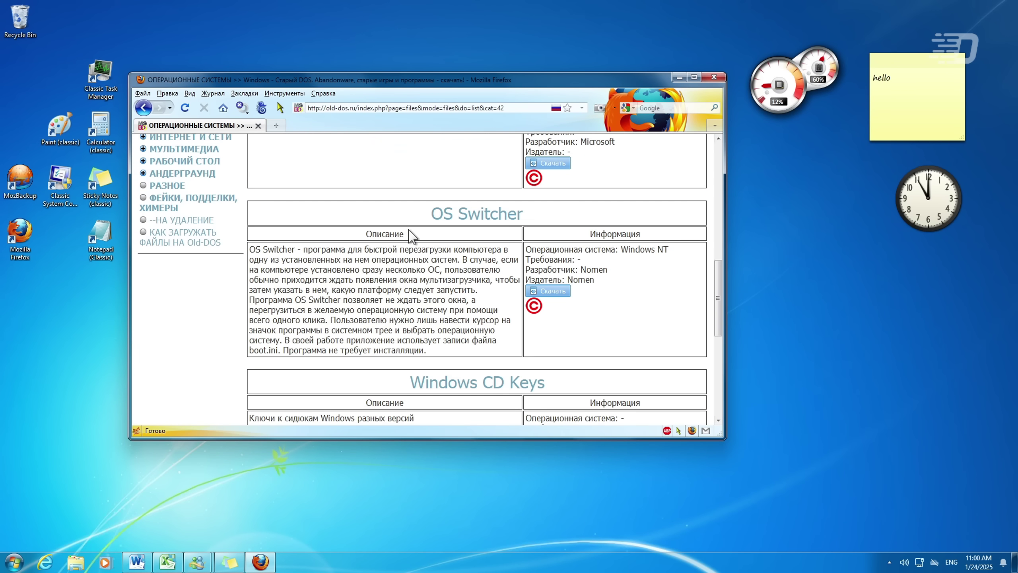
left_click(246, 108)
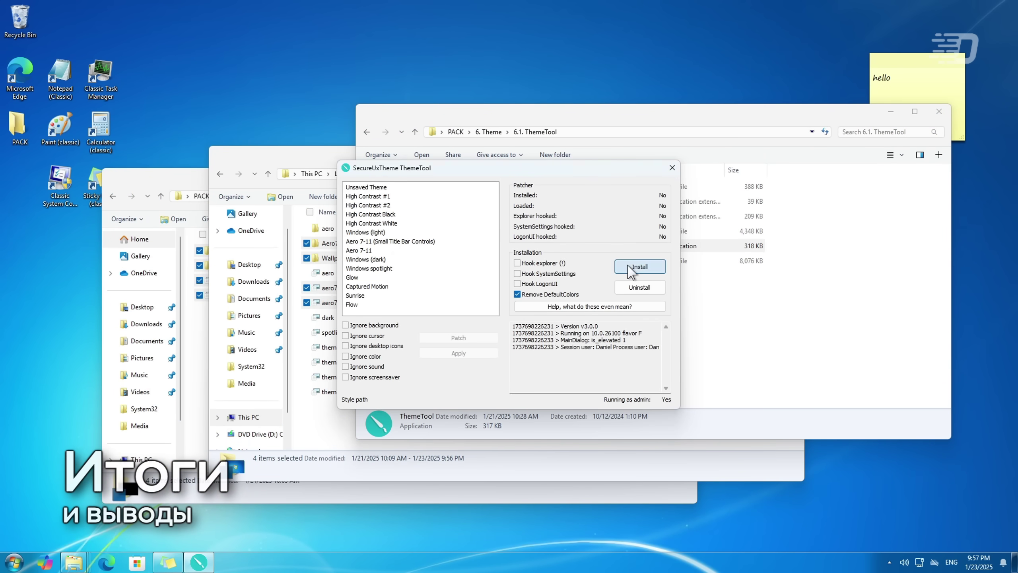
- Install the SecureUxTheme patcher with Remove DefaultColors enabled and restart the computer
left_click(639, 267)
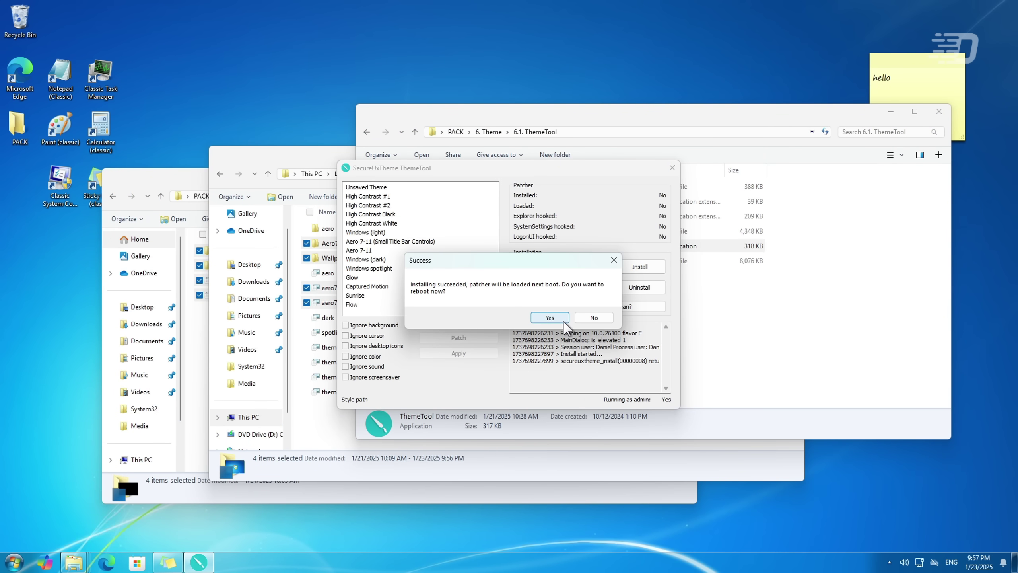
left_click(559, 319)
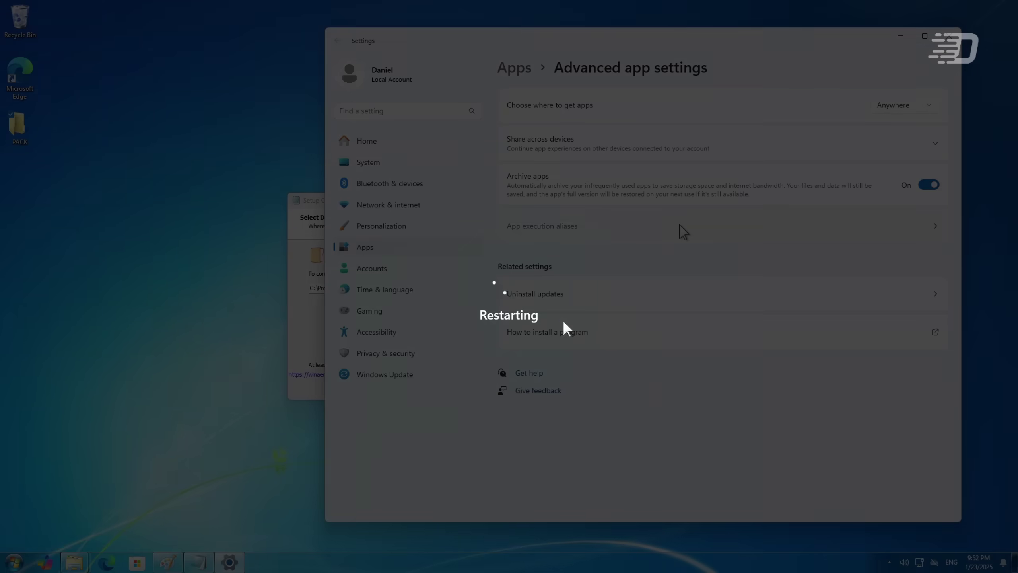
- Turn off the app execution aliases for pbrush.exe, mspaint.exe and notepad.exe
left_click(681, 230)
scroll(681, 239, "down", 5)
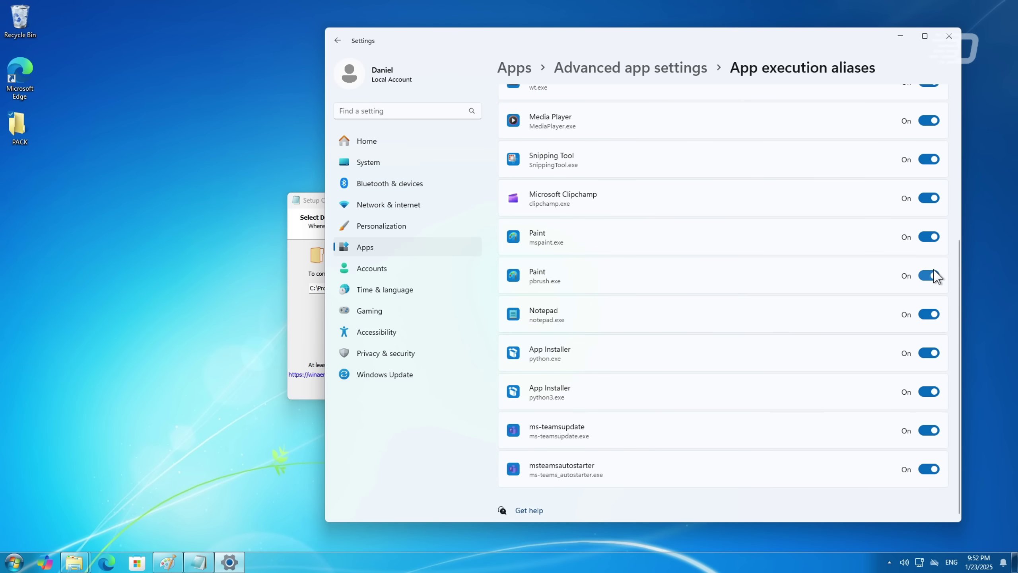
left_click(929, 275)
left_click(929, 237)
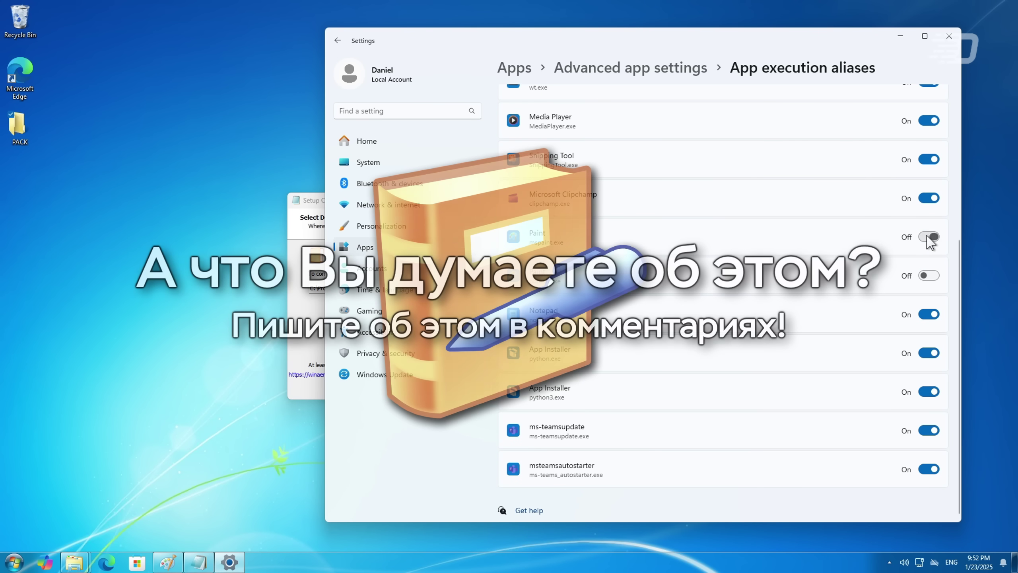
left_click(928, 314)
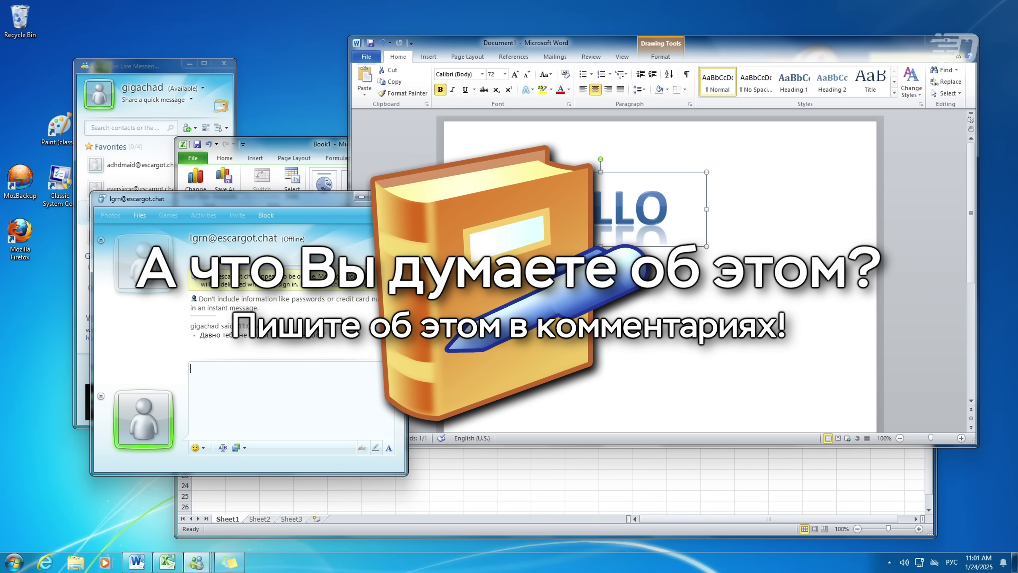
- View the Start menu's list of all programs and close the menu
key("super")
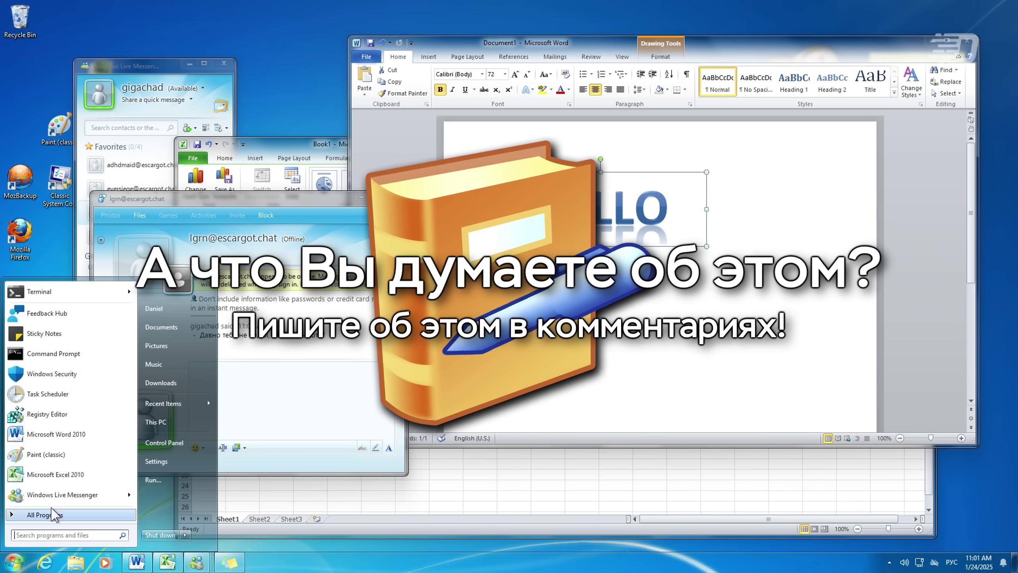
left_click(56, 515)
left_click(57, 515)
key("Escape")
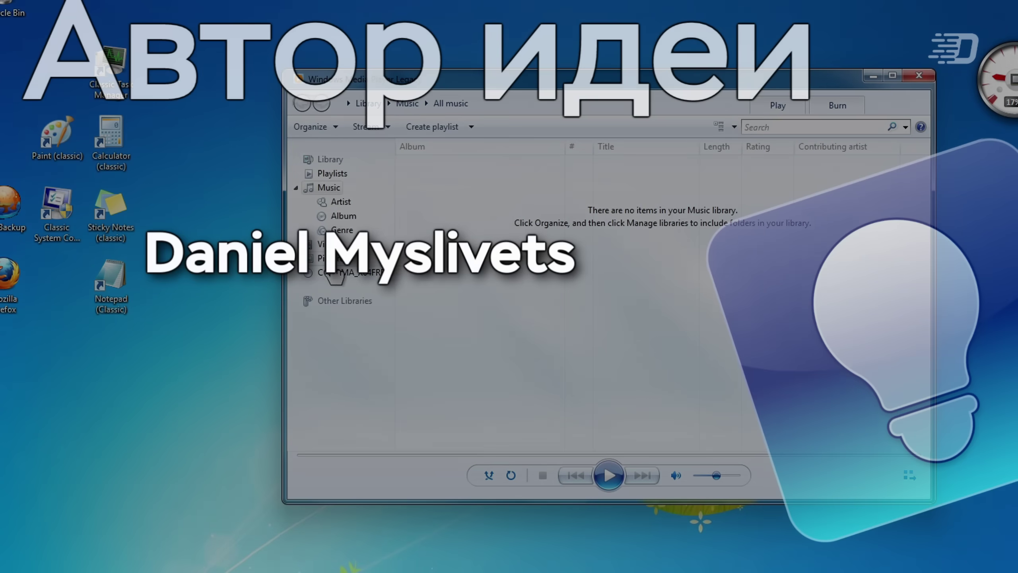
- Show the Playlists section in Windows Media Player Legacy and open the Skin Chooser
left_click(331, 174)
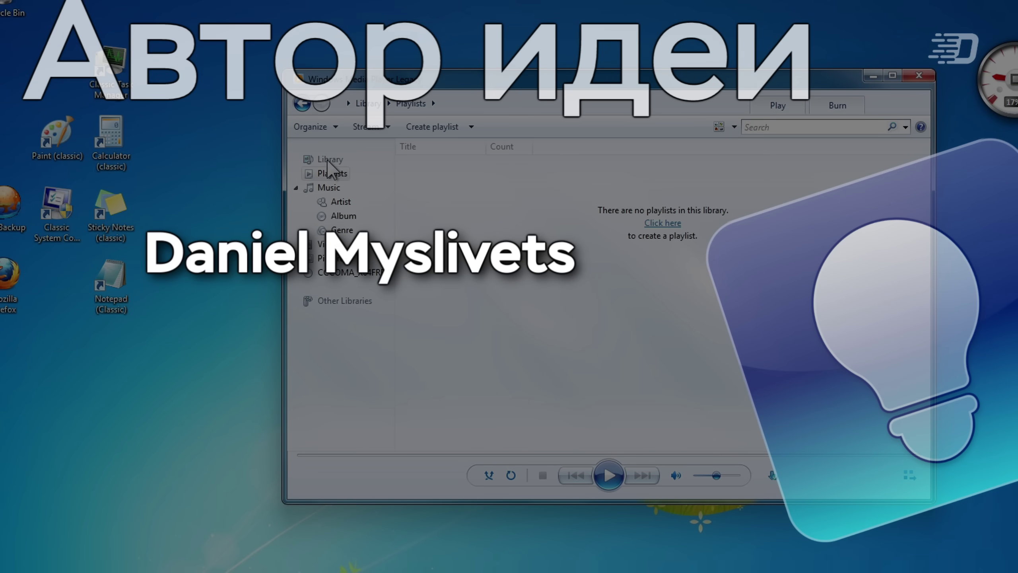
key("alt")
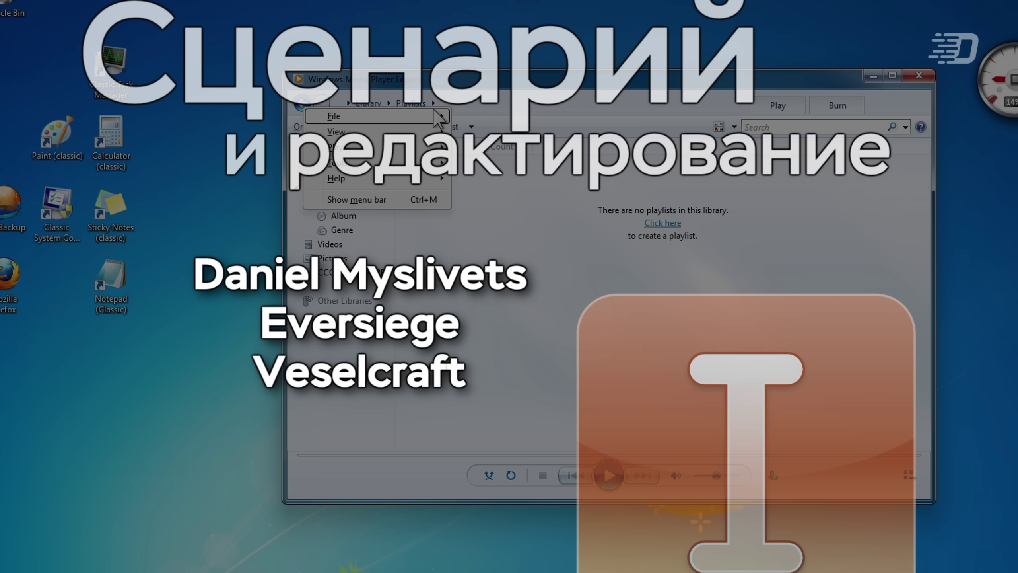
mouse_move(447, 131)
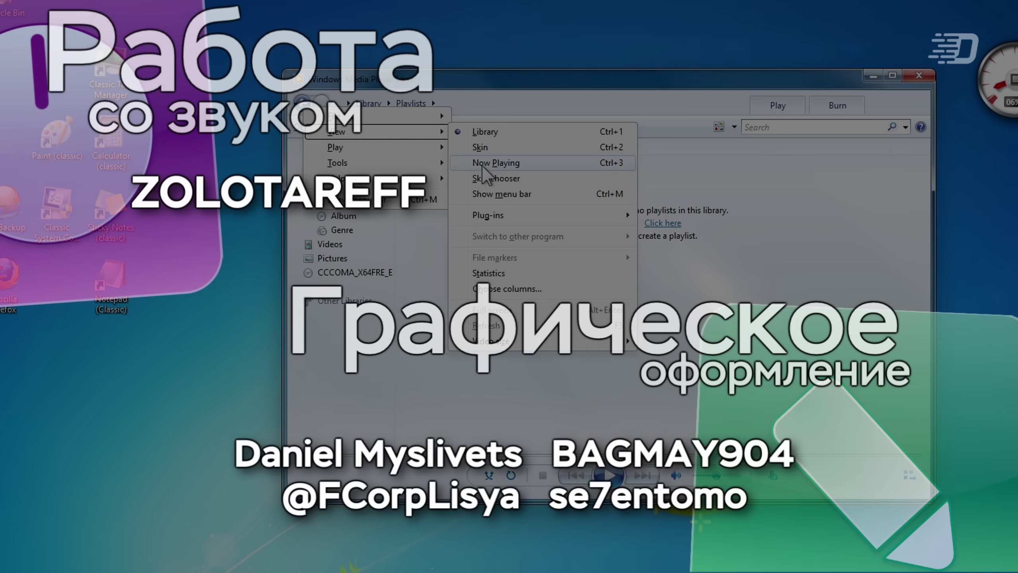
left_click(496, 178)
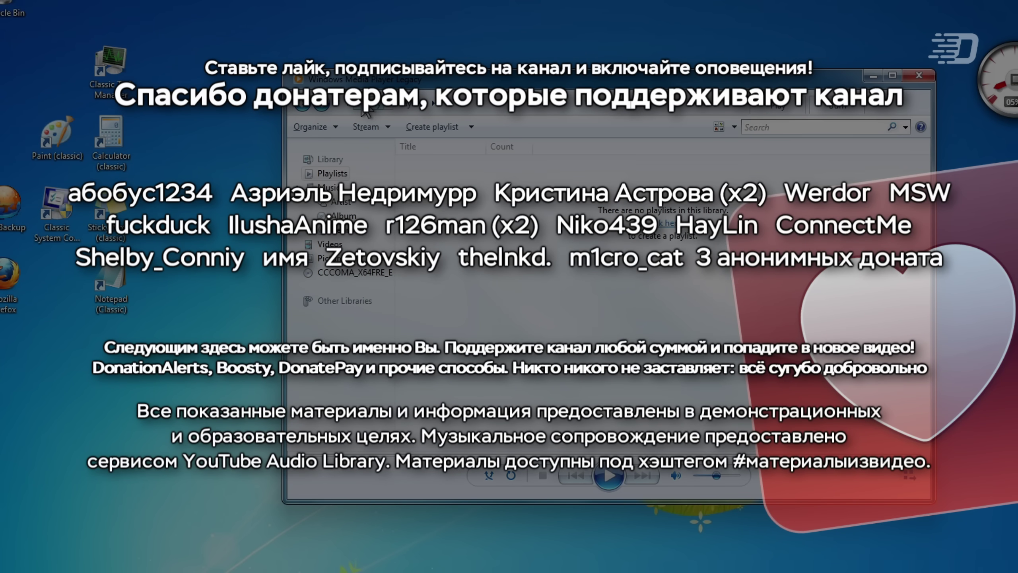
- Go to the top level of the media library and open the play list pane
left_click(362, 108)
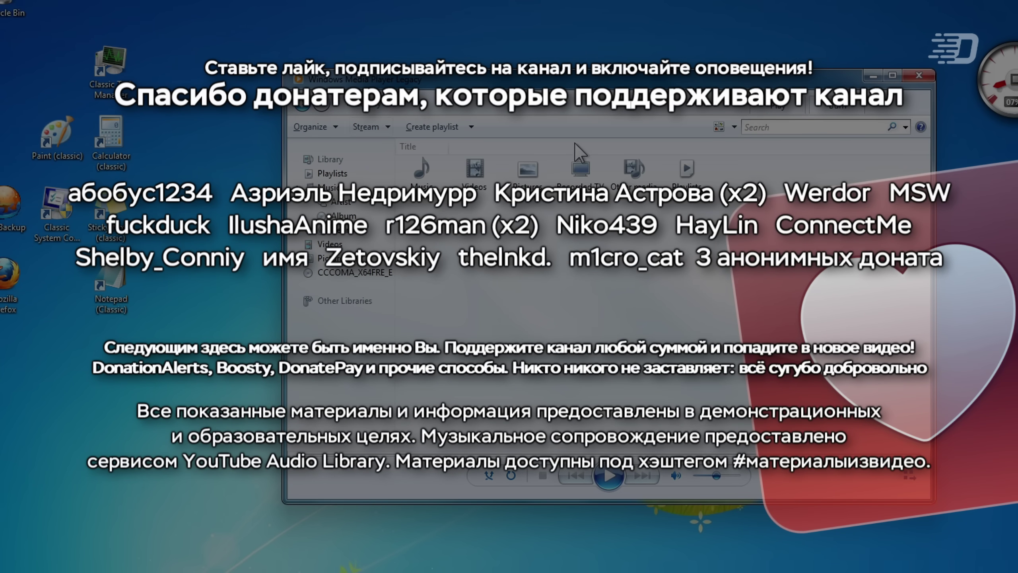
left_click(773, 107)
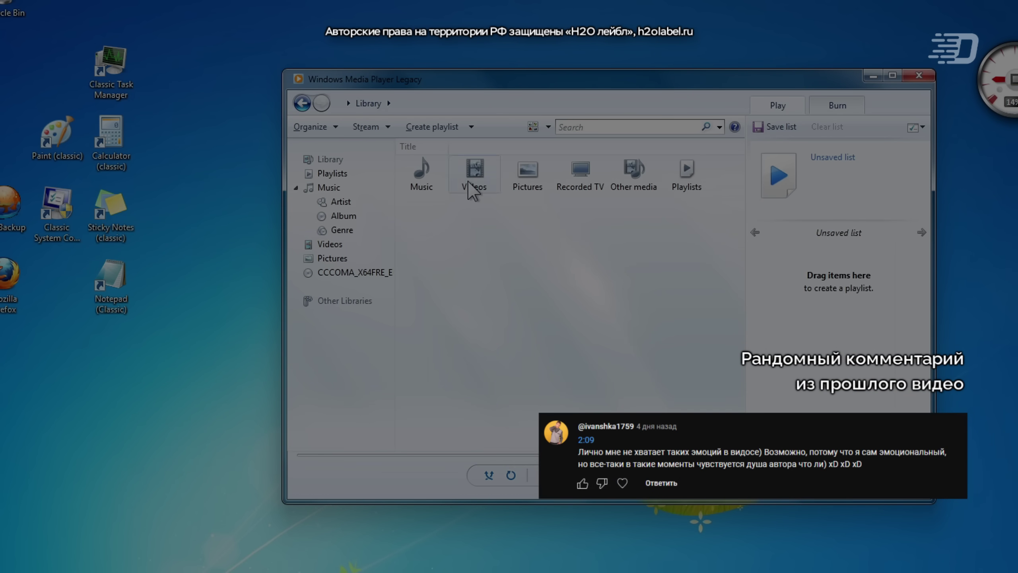